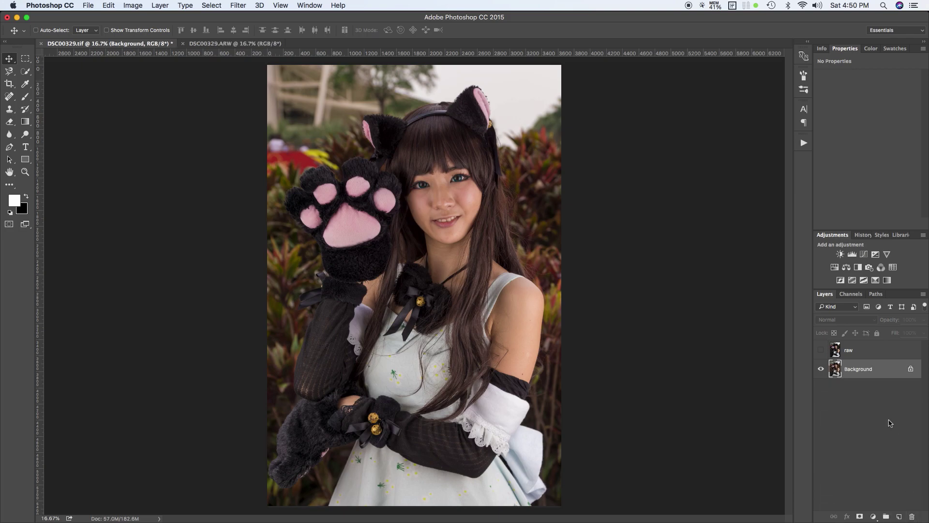
Duplicate the Background layer, place the copy above the raw layer, and hide the original Background
key("super+j")
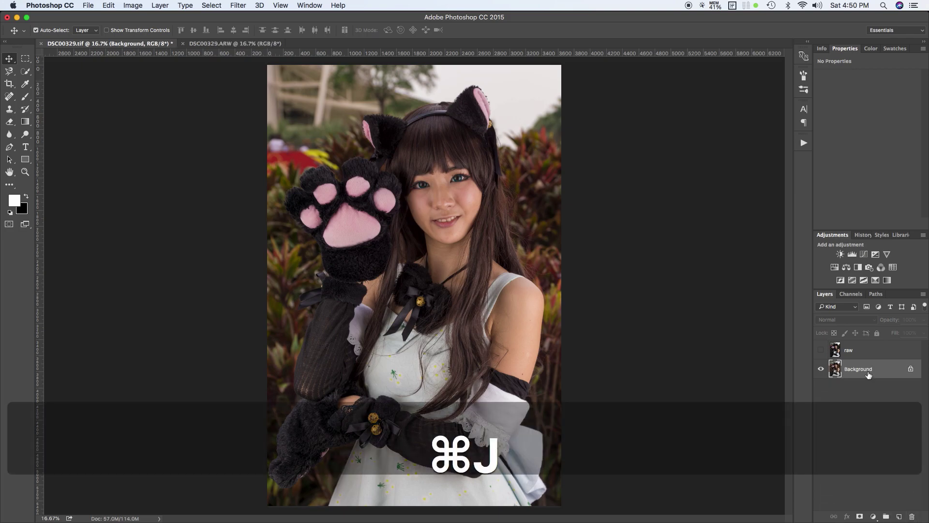
left_click_drag(884, 371, 876, 345)
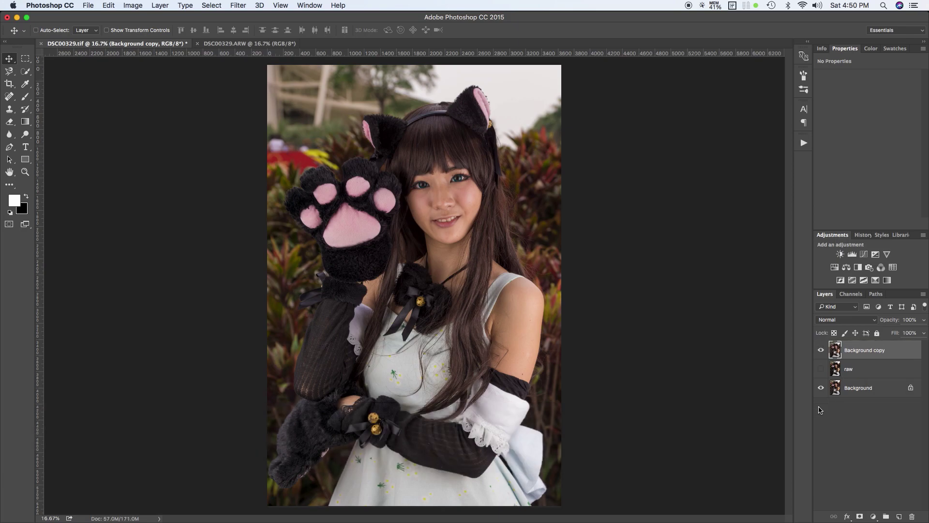
left_click(821, 387)
Rename the Background copy layer as "initial retouch"
double_click(860, 349)
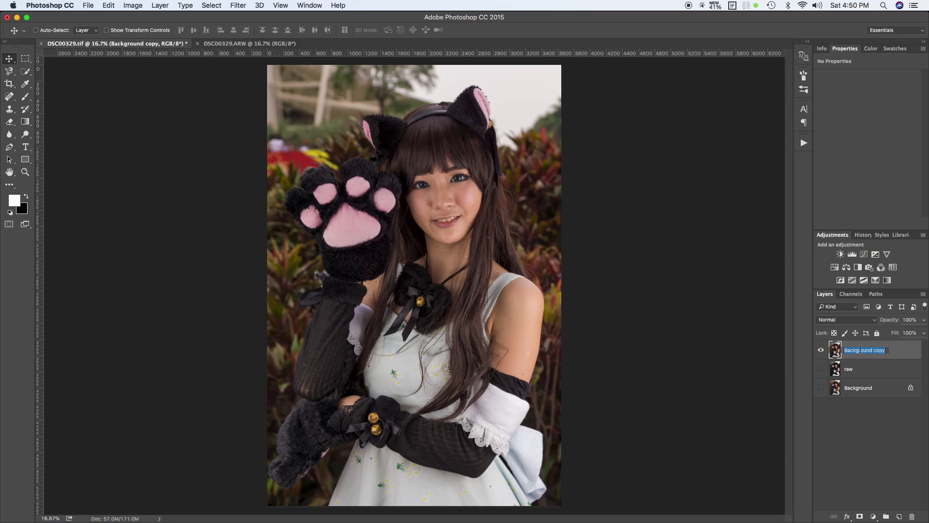
type("init")
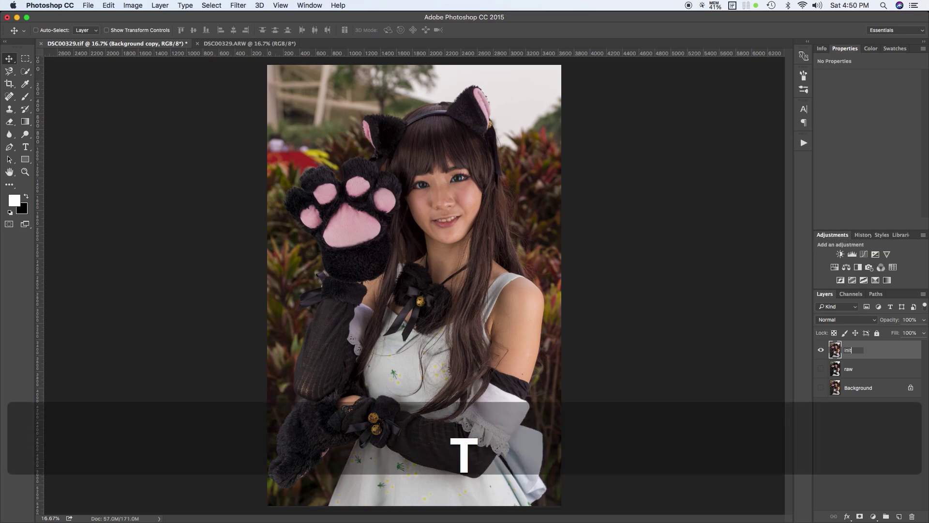
type("ial r")
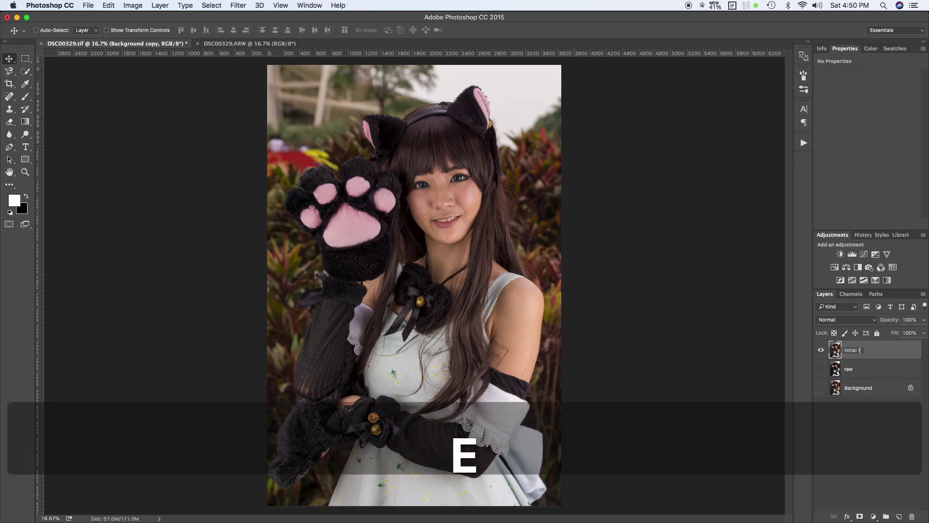
type("etouch")
key("Return")
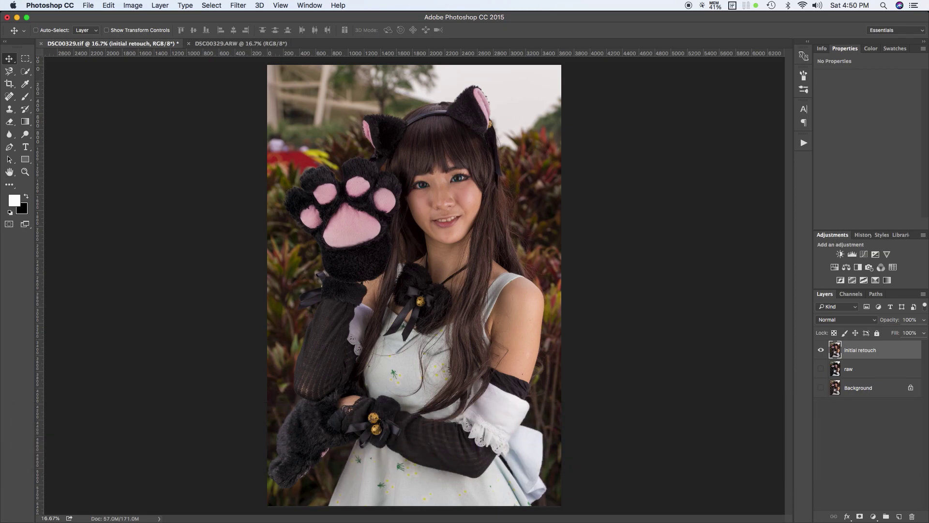
Show the raw layer, and duplicate the initial retouch layer under the name "eyes"
left_click(821, 368)
key("super")
key("super")
key("super+j")
double_click(865, 351)
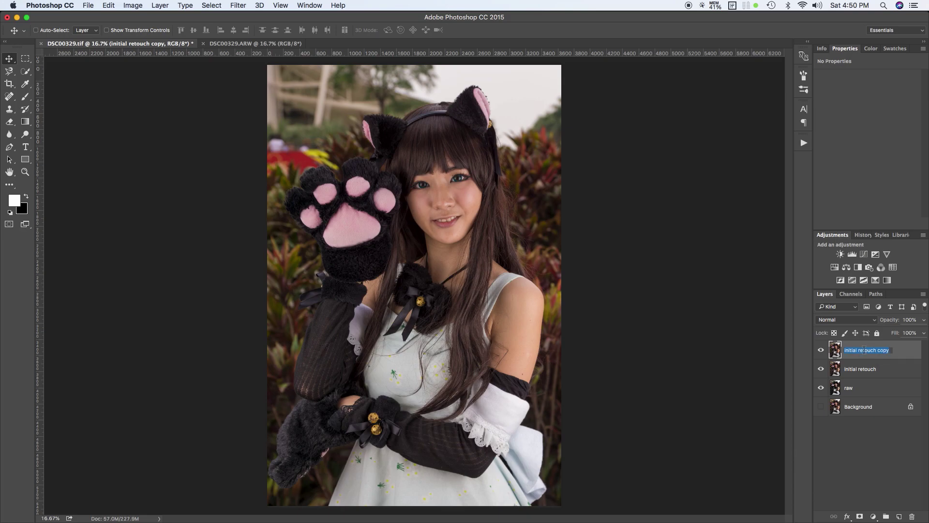
type("eyes")
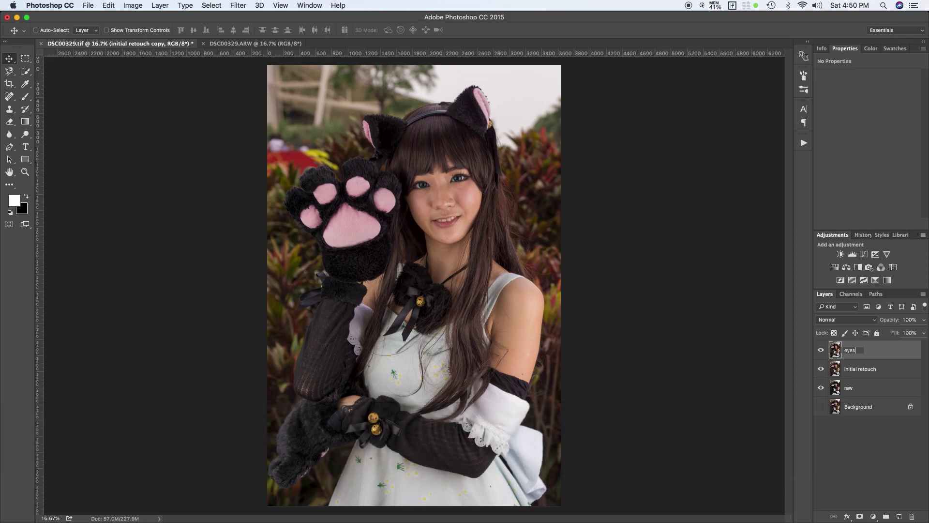
key("Return")
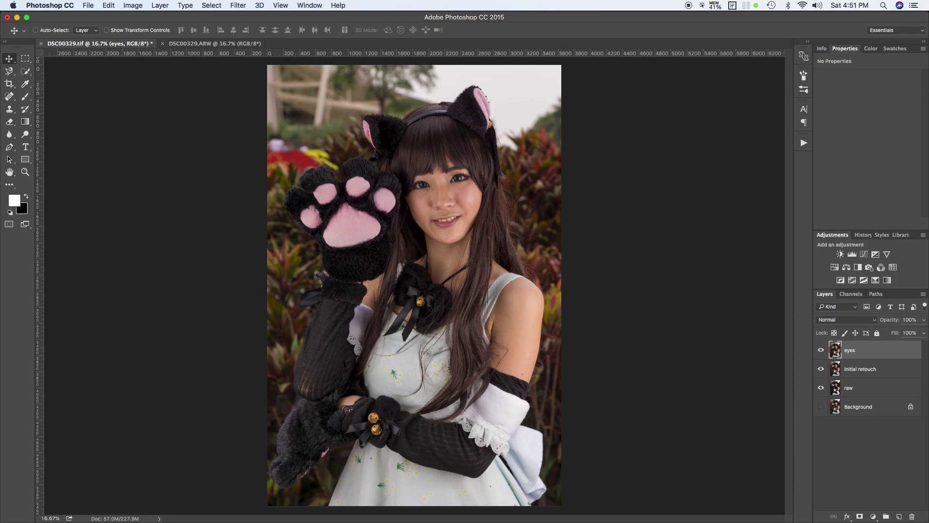
Examine the eyes and the rest of the model's face up close
scroll(461, 152, "up", 3)
scroll(457, 158, "up", 8)
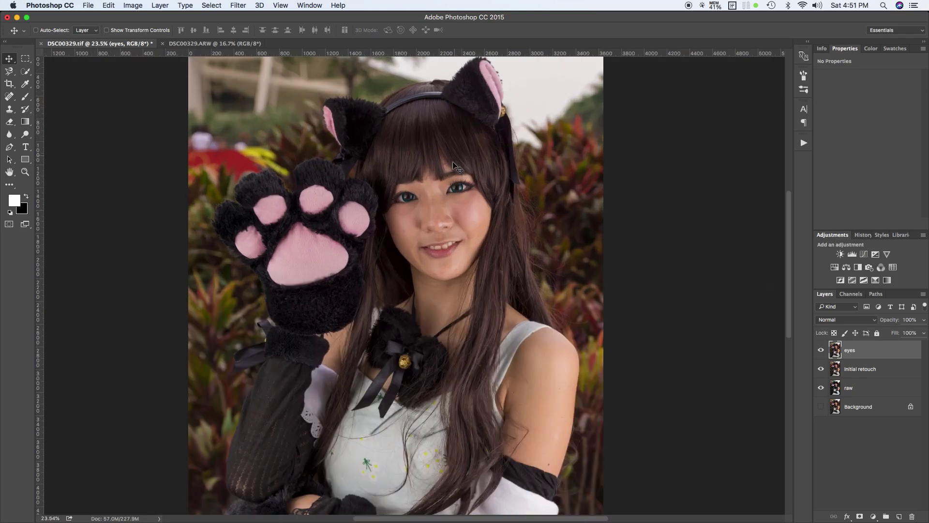
scroll(456, 140, "up", 5)
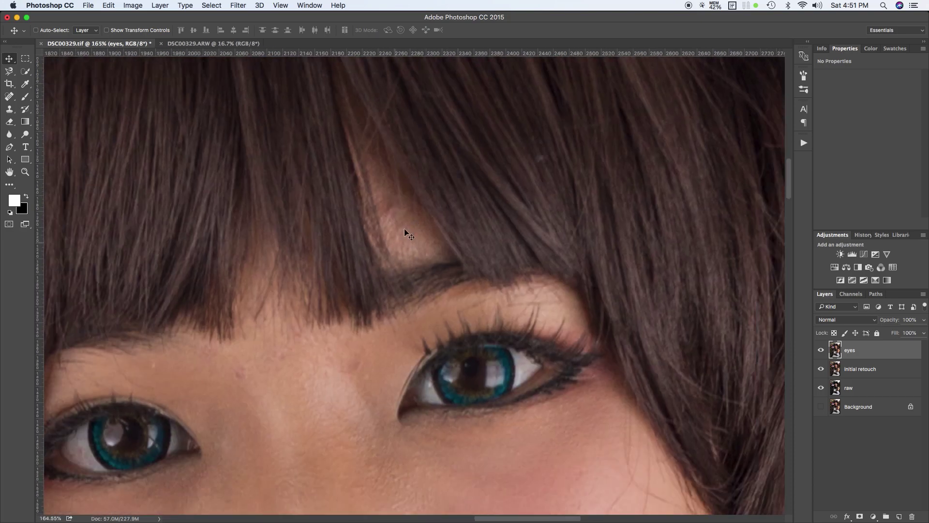
scroll(423, 217, "down", 5)
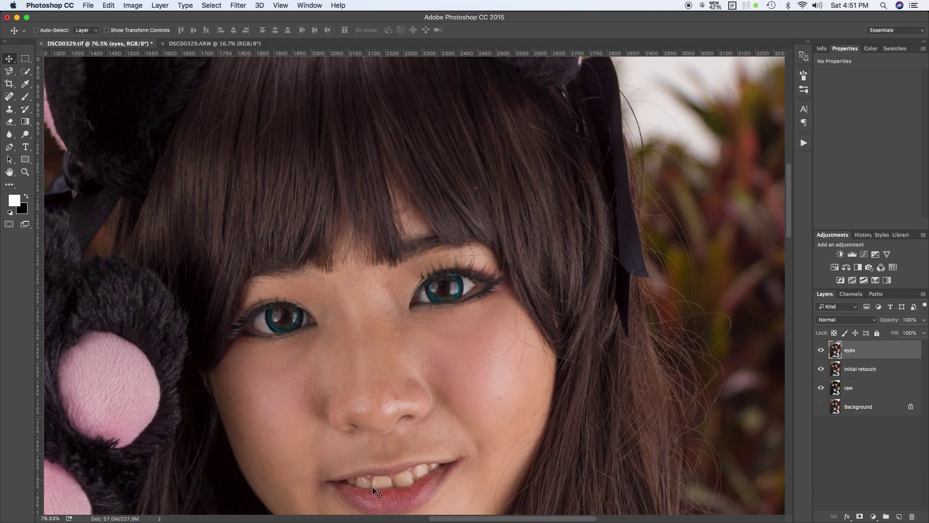
scroll(357, 487, "down", 2)
scroll(357, 479, "down", 2)
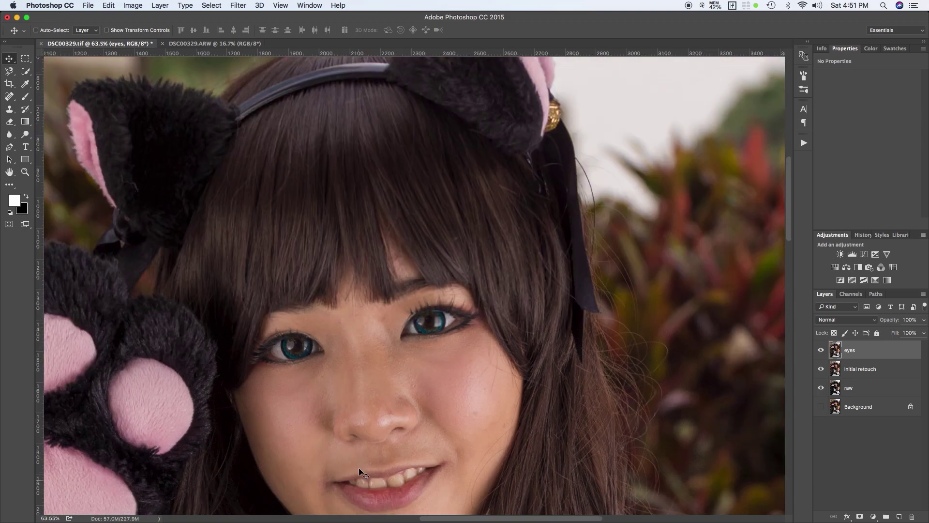
key("space")
left_click_drag(380, 411, 422, 327)
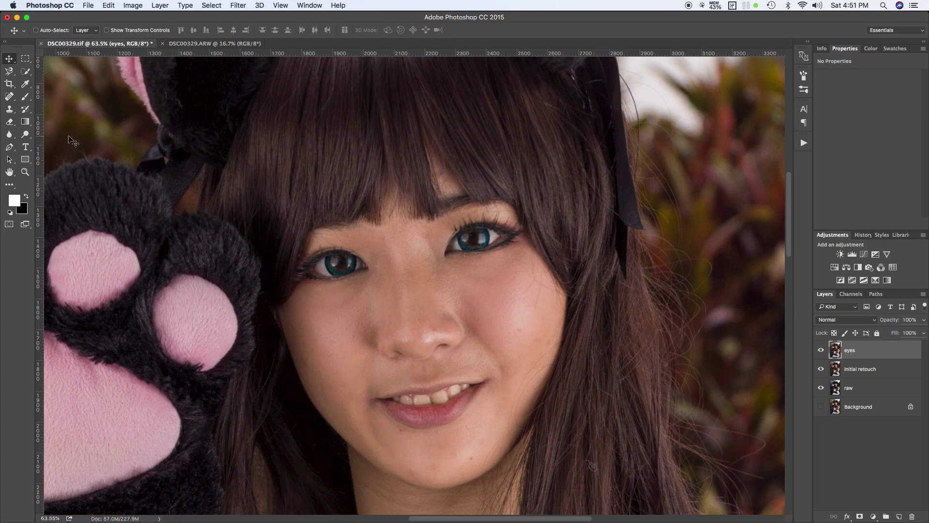
Choose the Dodge tool for the eyes layer and reduce its brush size to 45 px
left_click(27, 139)
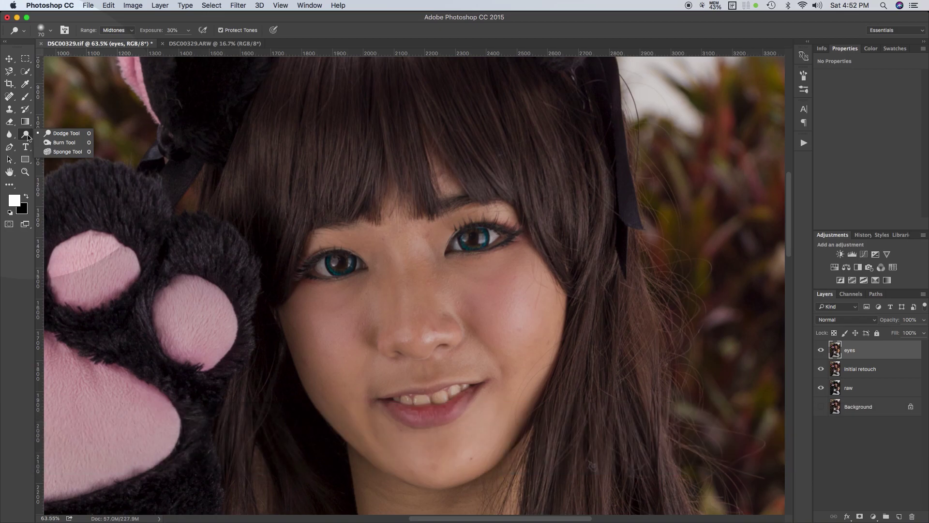
left_click(66, 133)
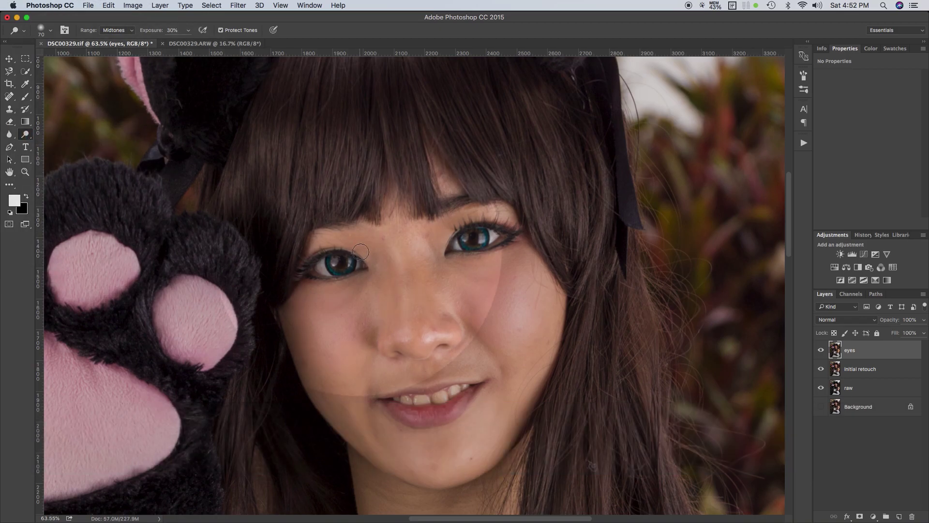
key("bracketleft")
key("bracketleft")
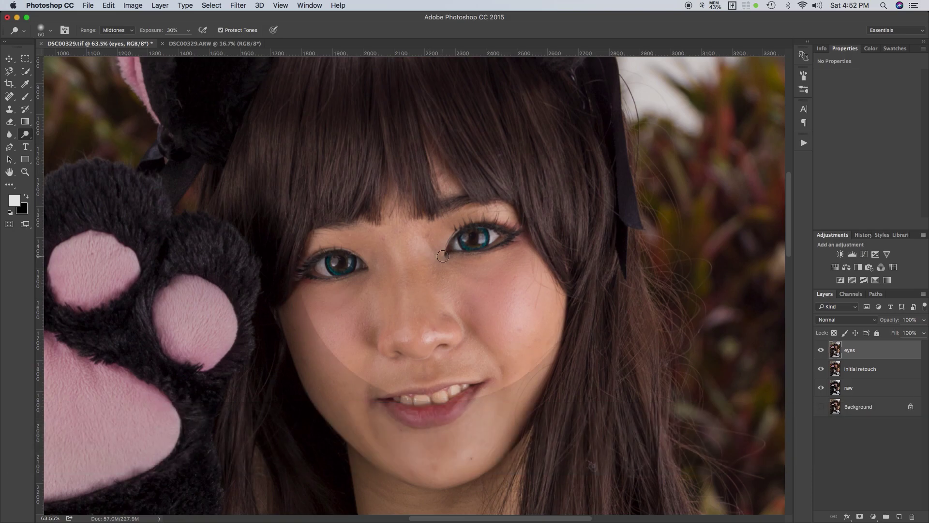
key("bracketleft")
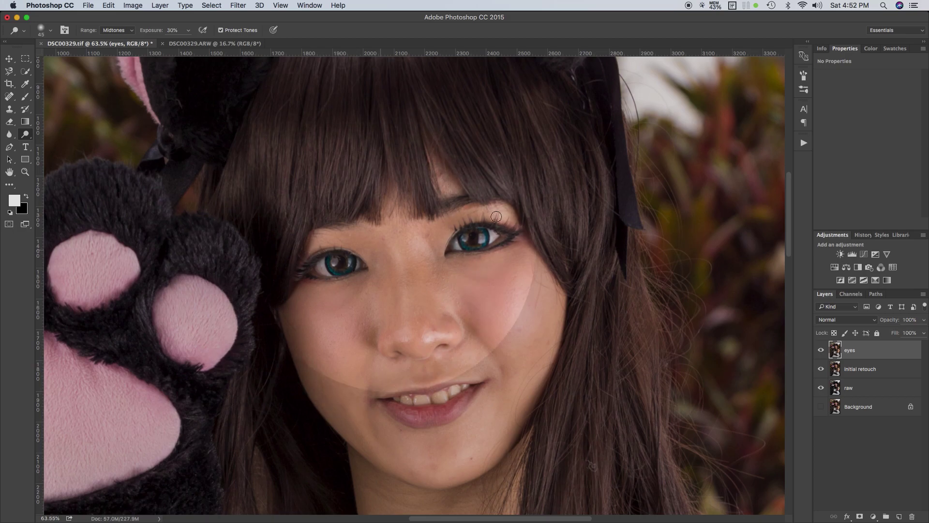
Reselect the Dodge tool and shrink its brush to 35 px to fit the iris details
left_click(24, 132)
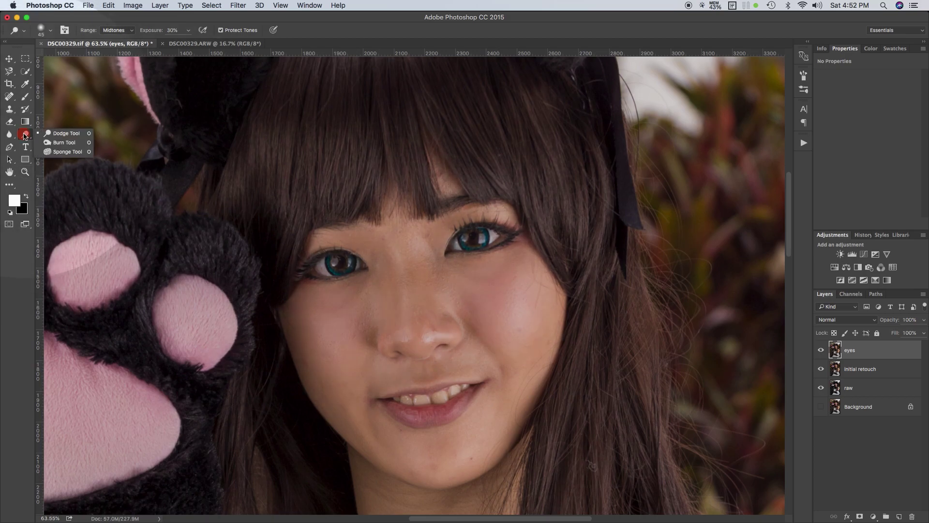
left_click(76, 135)
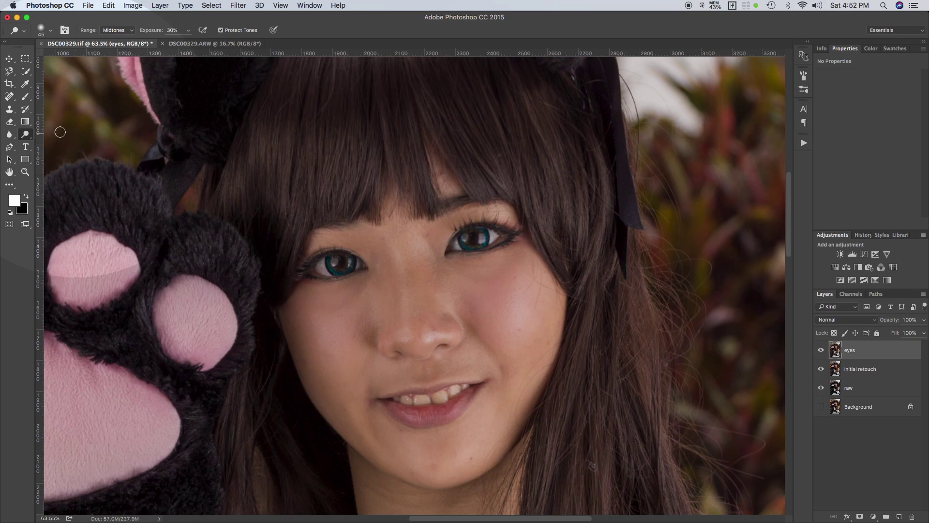
scroll(465, 225, "up", 1)
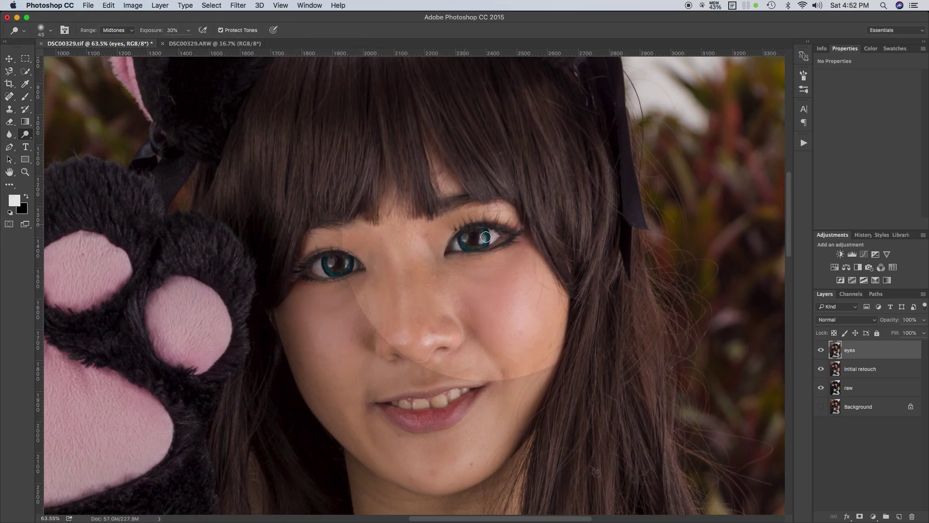
scroll(472, 230, "up", 1)
scroll(479, 235, "up", 1)
key("bracketleft")
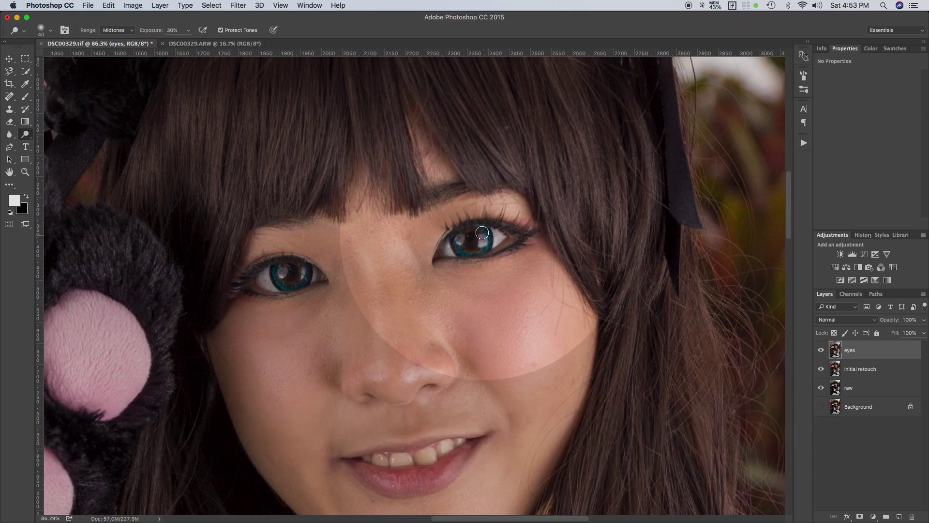
scroll(479, 229, "up", 1)
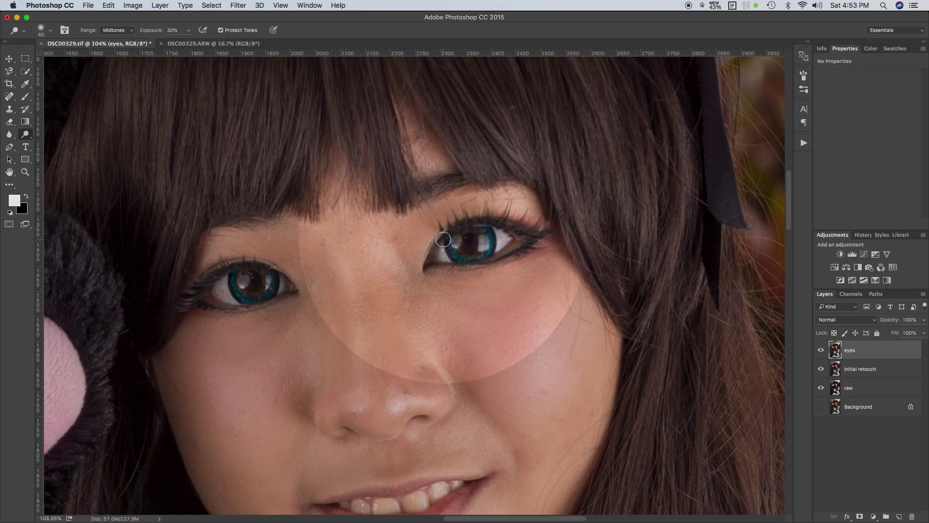
key("bracketleft")
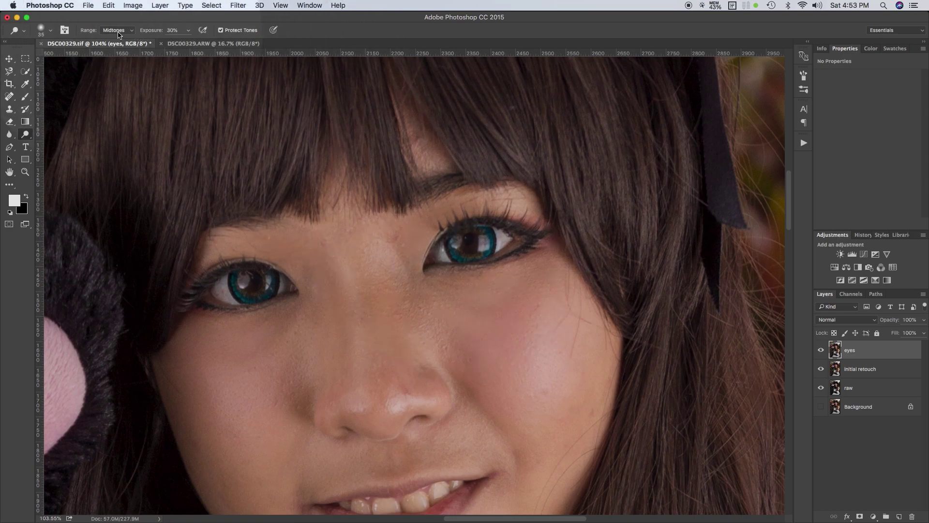
left_click(42, 34)
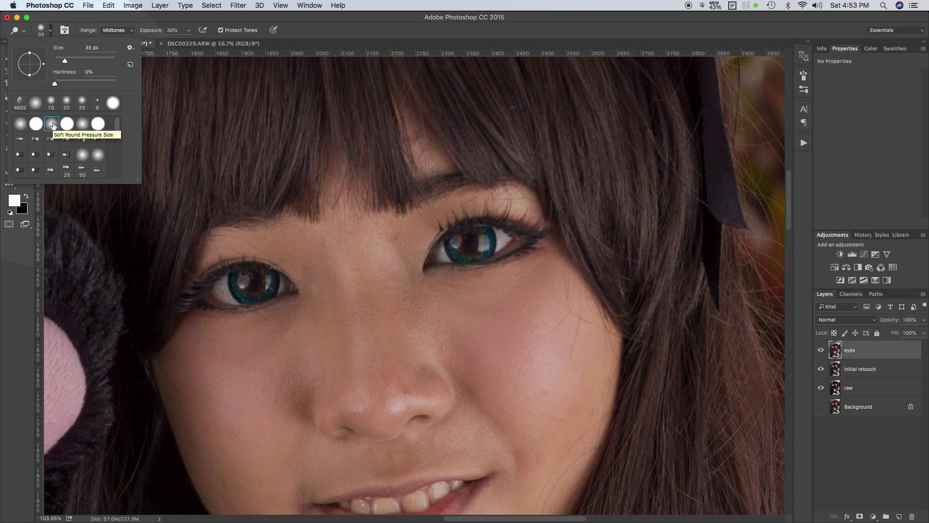
left_click(165, 23)
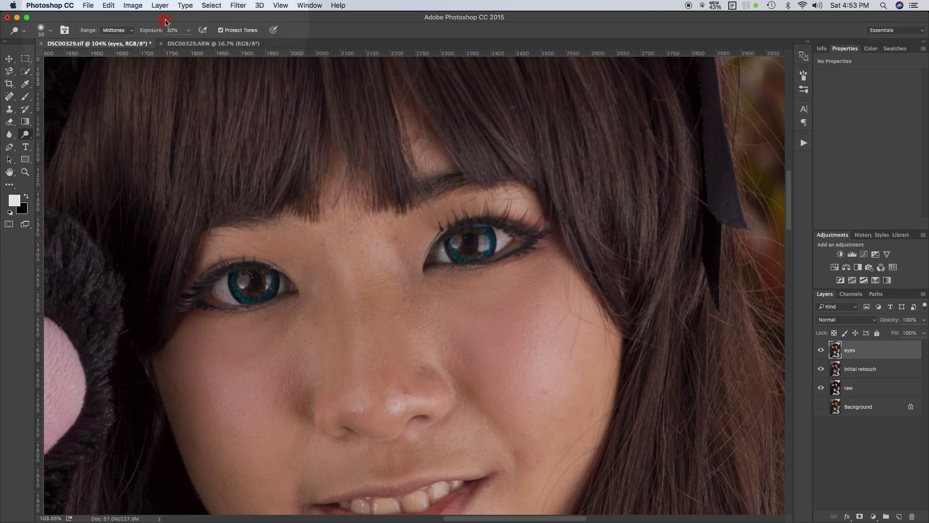
left_click(188, 33)
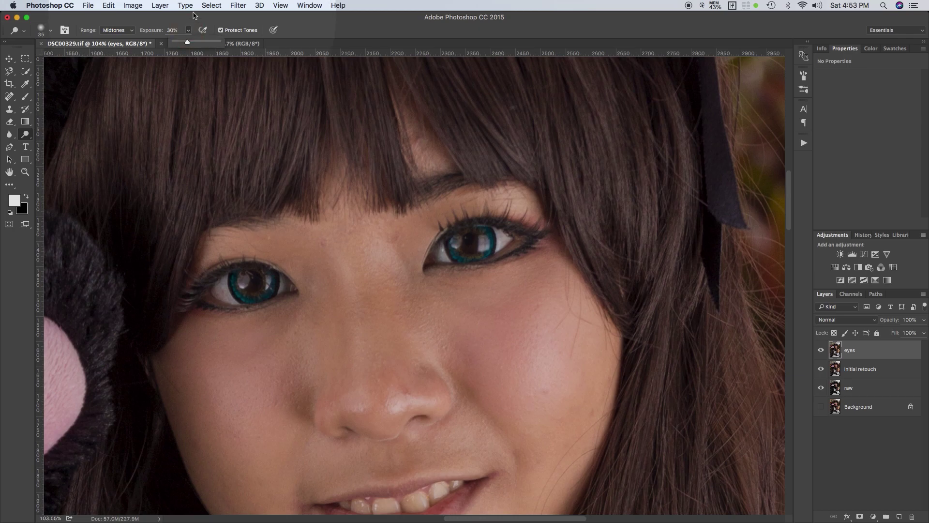
left_click(191, 21)
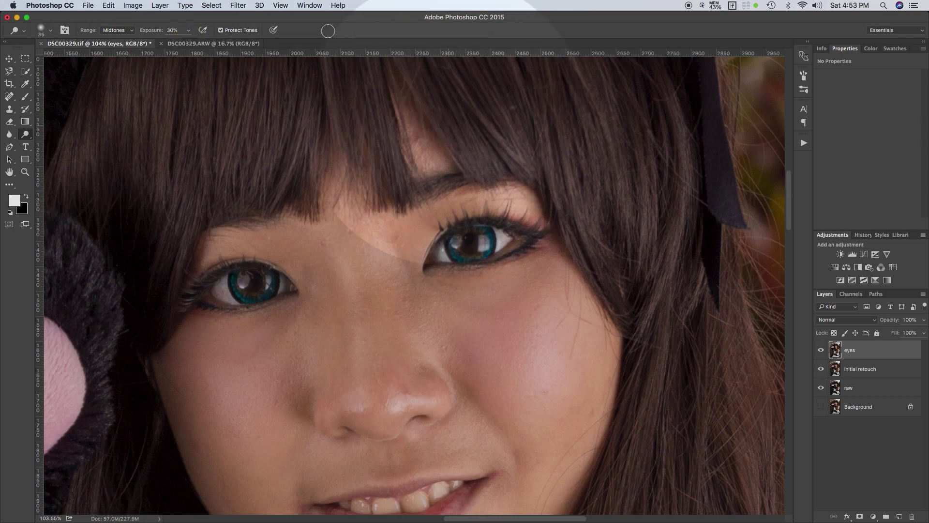
Brighten the iris of the eye on the image's right side with Dodge strokes, and compare it with the eyes layer hidden and shown
left_click(500, 236)
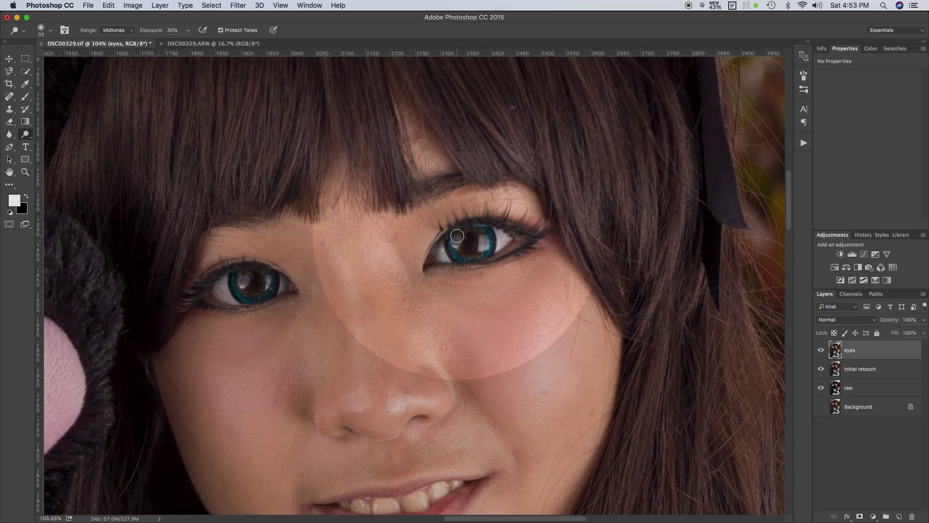
mouse_move(456, 238)
left_mouse_down()
mouse_move(458, 254)
mouse_move(475, 255)
mouse_move(489, 239)
mouse_move(476, 229)
mouse_move(455, 245)
mouse_move(466, 258)
mouse_move(484, 250)
mouse_move(485, 236)
mouse_move(470, 226)
left_mouse_up()
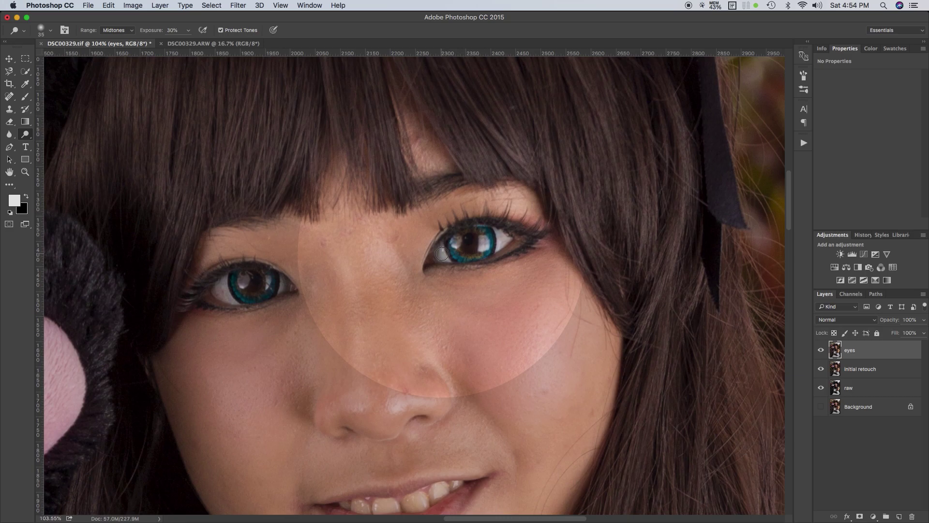
mouse_move(456, 239)
left_mouse_down()
mouse_move(457, 252)
mouse_move(472, 258)
mouse_move(487, 246)
mouse_move(481, 232)
left_mouse_up()
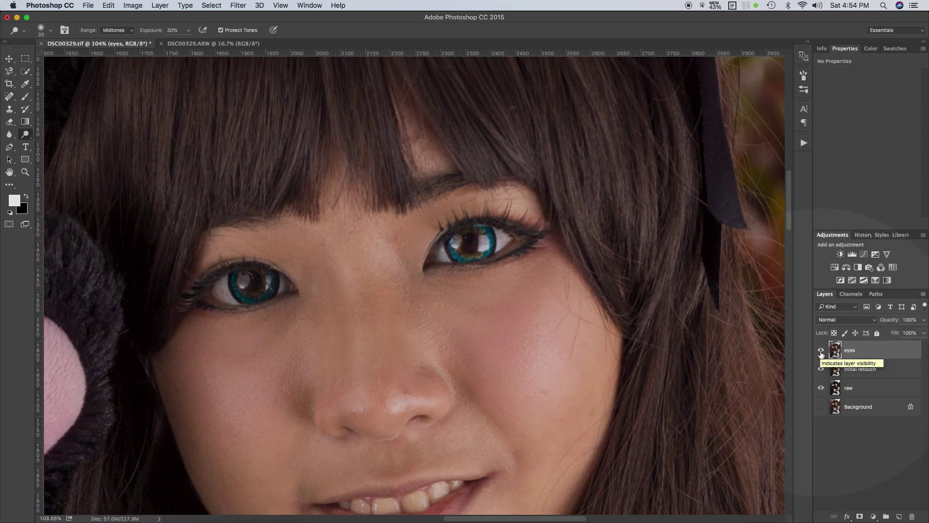
left_click(821, 352)
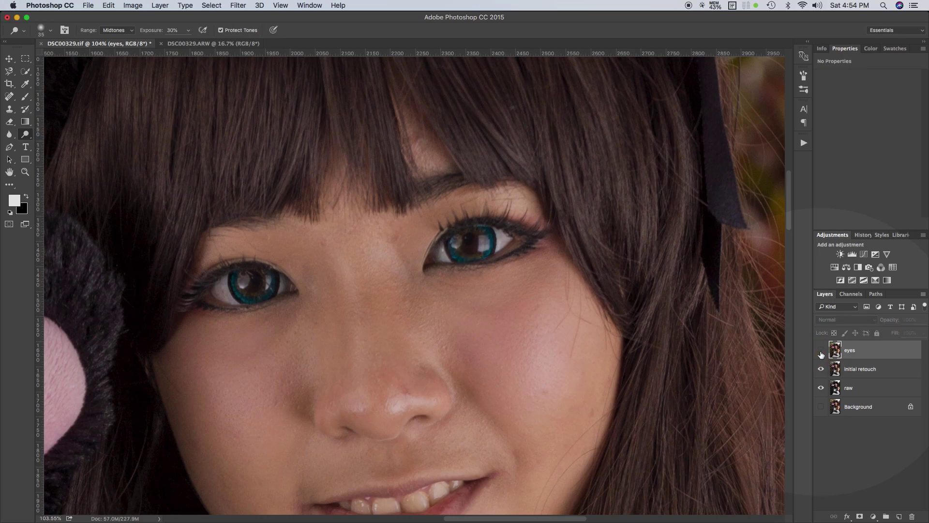
left_click(821, 352)
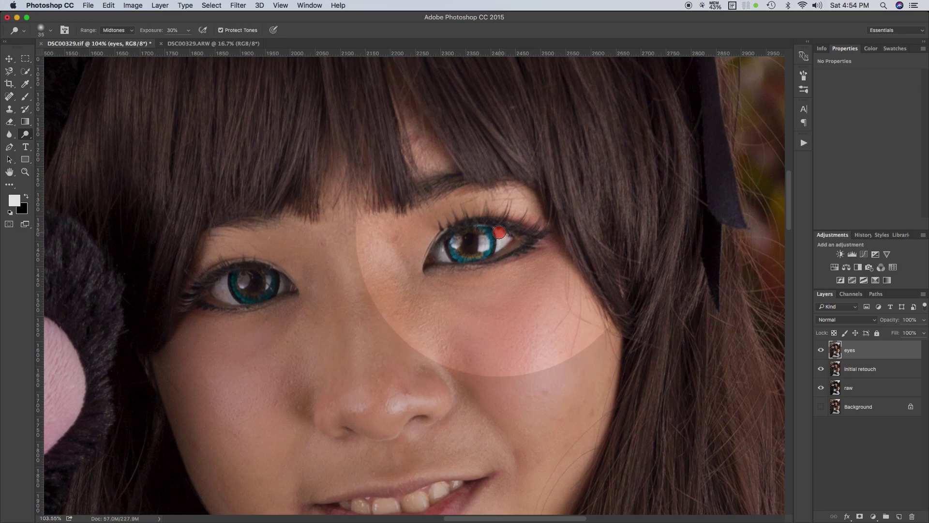
Dodge the outer iris edge and inner corner of the same eye, and hide the eyes layer for a before-and-after comparison
left_click_drag(501, 245, 507, 238)
mouse_move(443, 260)
left_mouse_down()
mouse_move(439, 245)
mouse_move(434, 260)
mouse_move(443, 259)
left_mouse_up()
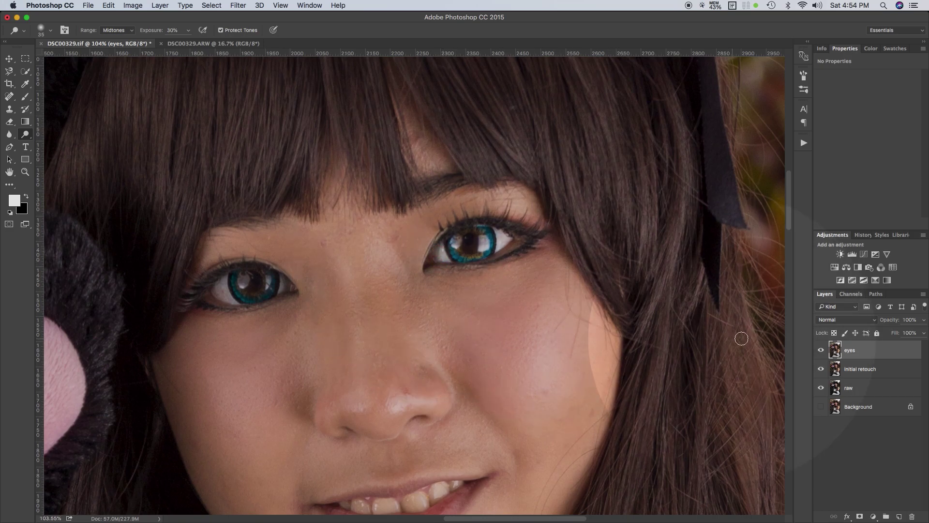
left_click(821, 350)
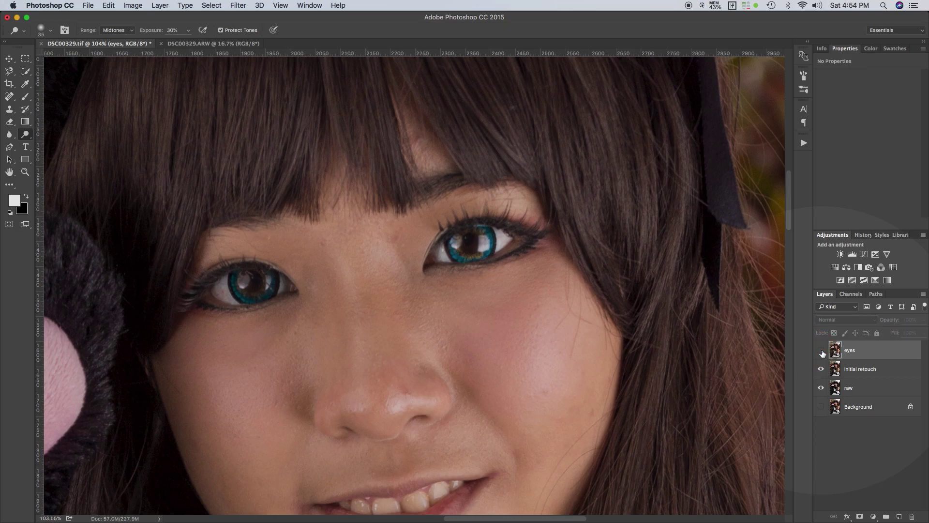
Brighten the iris and inner corner of the eye on the image's left side with Dodge strokes, and compare with the eyes layer hidden and shown
left_click(822, 352)
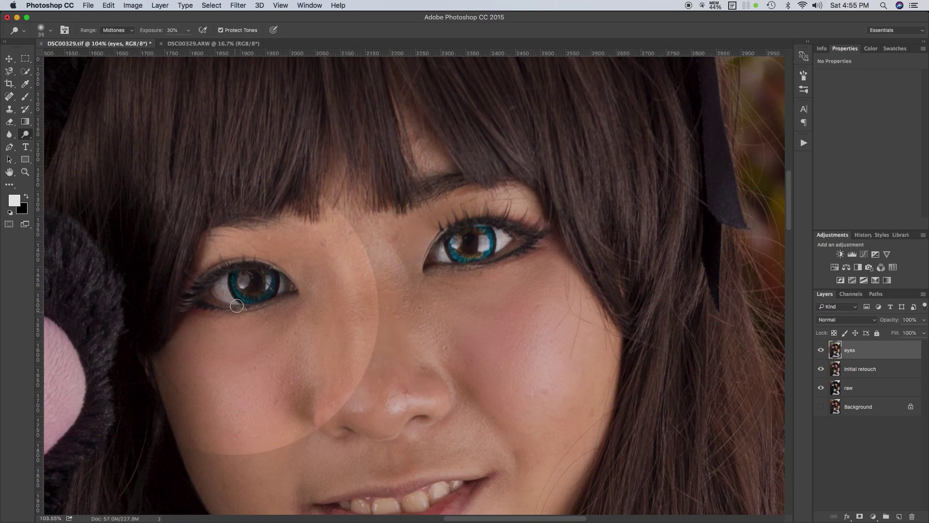
scroll(235, 296, "up", 1)
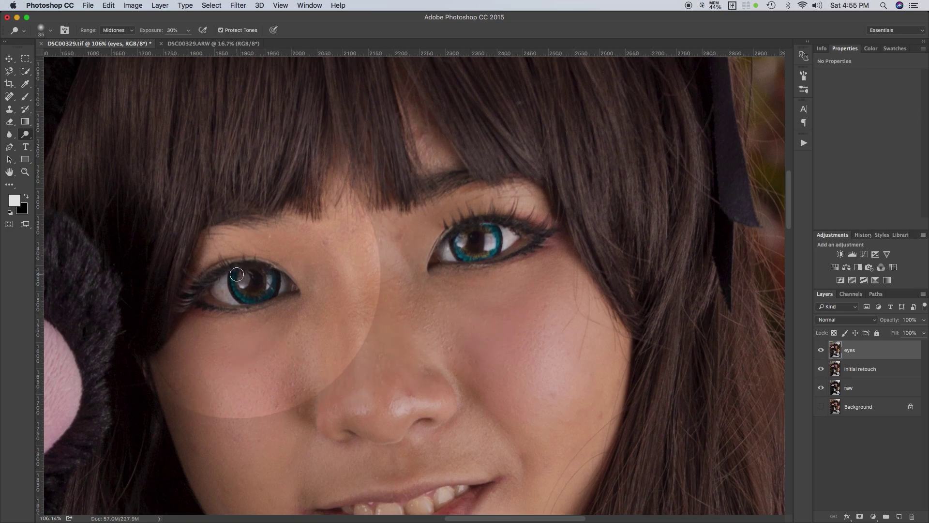
mouse_move(237, 274)
left_mouse_down()
mouse_move(247, 298)
mouse_move(271, 296)
mouse_move(266, 272)
mouse_move(237, 274)
mouse_move(232, 283)
mouse_move(246, 298)
mouse_move(259, 295)
mouse_move(270, 278)
mouse_move(264, 272)
left_mouse_up()
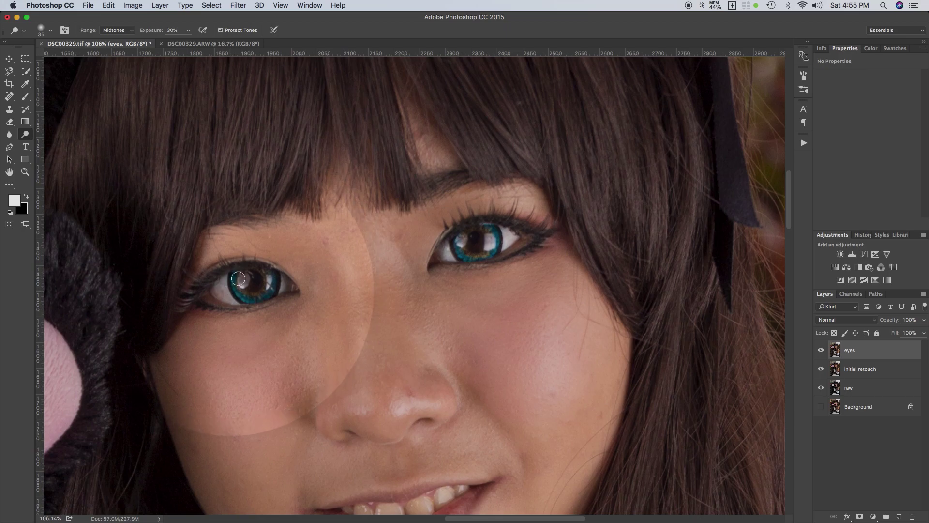
mouse_move(239, 271)
left_mouse_down()
mouse_move(236, 285)
mouse_move(254, 297)
mouse_move(273, 284)
mouse_move(256, 277)
mouse_move(265, 273)
left_mouse_up()
mouse_move(236, 304)
left_mouse_down()
mouse_move(226, 279)
mouse_move(211, 294)
mouse_move(229, 301)
mouse_move(220, 286)
mouse_move(229, 295)
left_mouse_up()
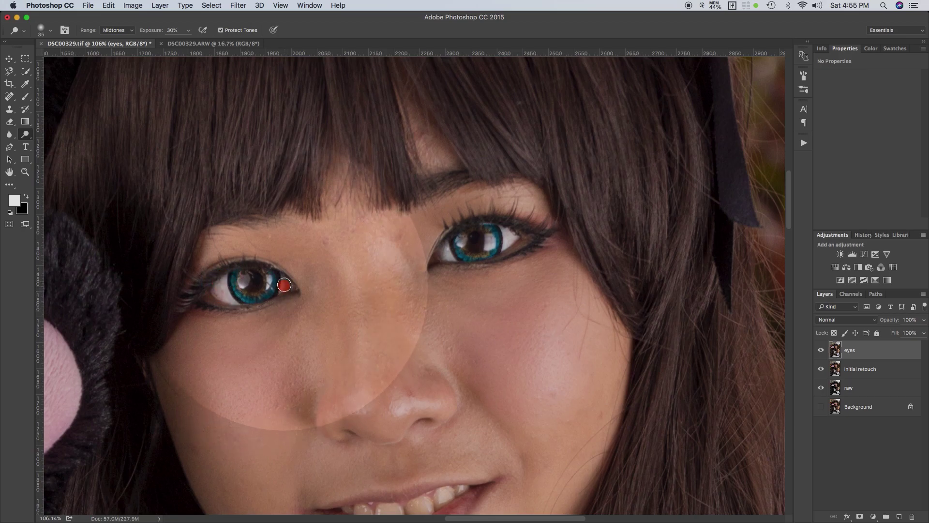
left_click_drag(282, 278, 271, 292)
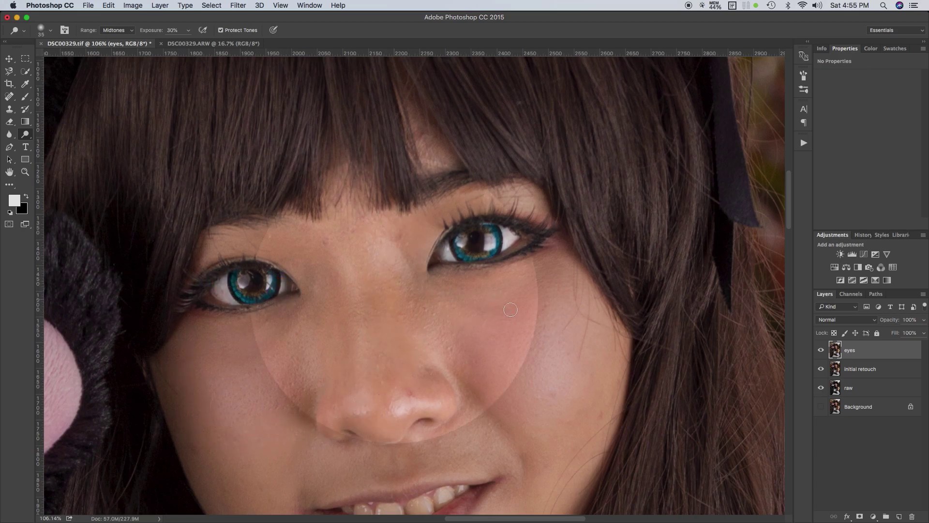
left_click(821, 354)
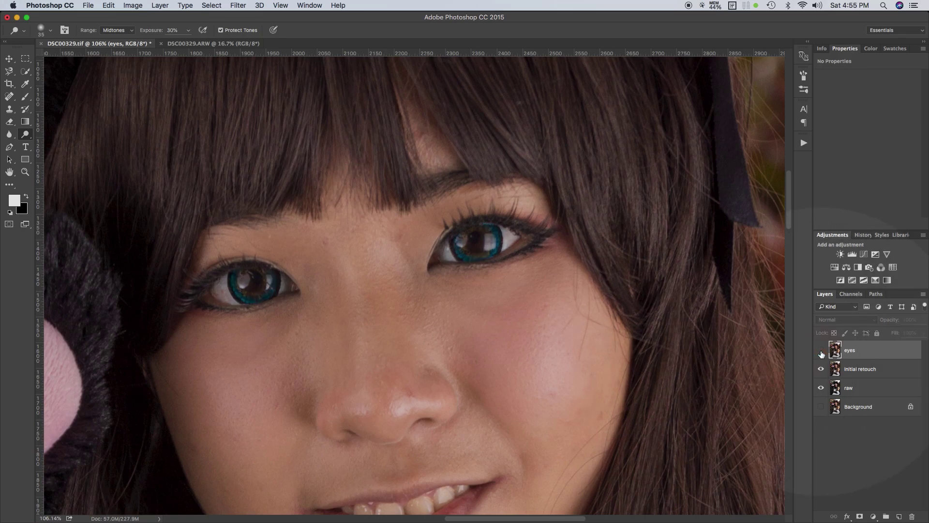
left_click(821, 353)
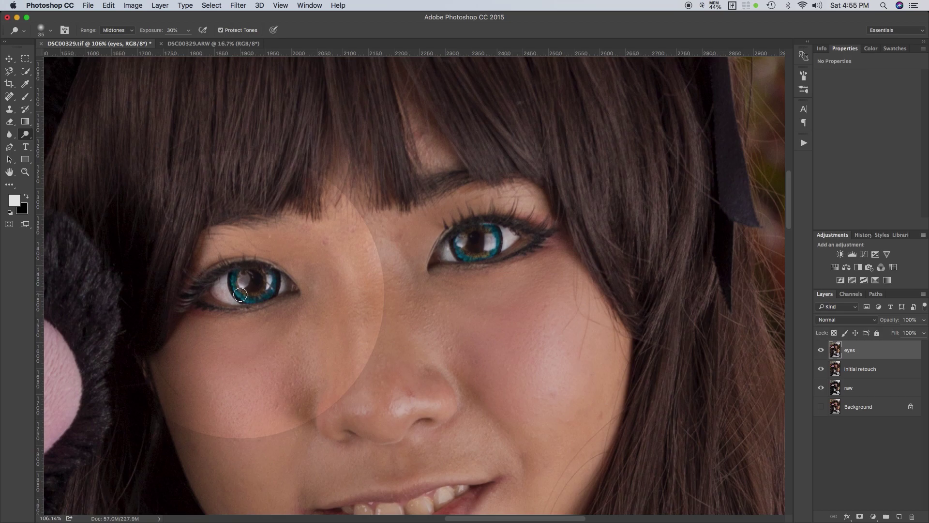
Enlarge the Dodge brush to 90 px, lighten the centre of the iris on the image's right side, and compare with the eyes layer hidden
key("bracketright")
key("bracketright")
key("bracketright")
key("bracketright")
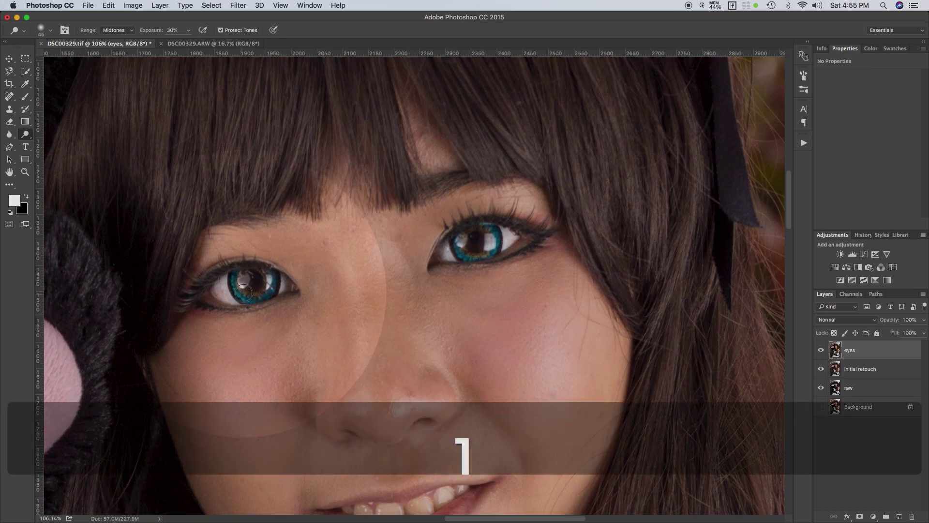
key("bracketright")
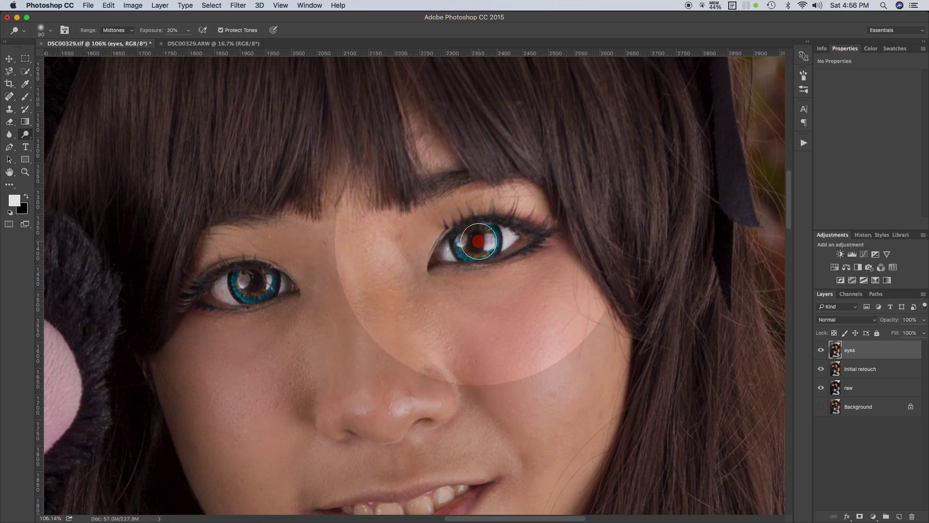
left_click(478, 241)
left_click(821, 350)
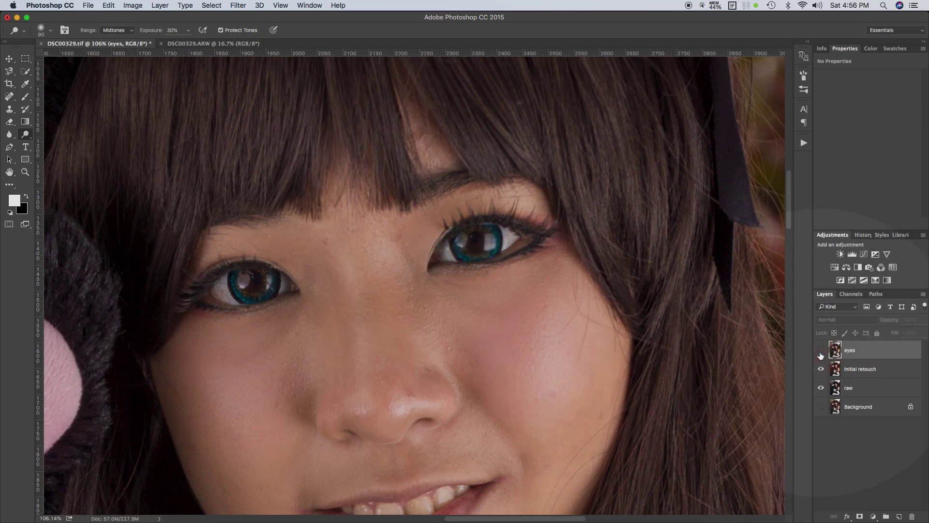
left_click(821, 351)
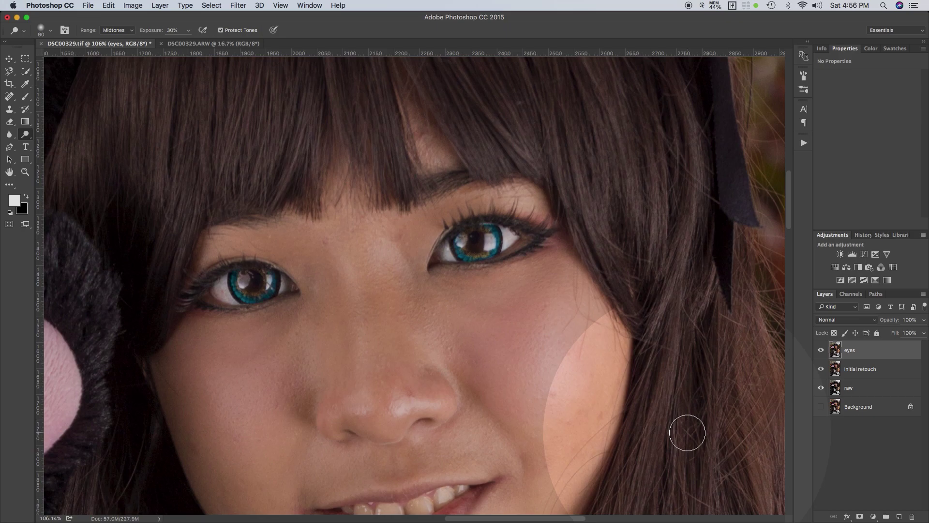
Reduce the Dodge brush to 30 px, brighten the iris on the image's left side further, and toggle the eyes layer to compare
key("bracketleft")
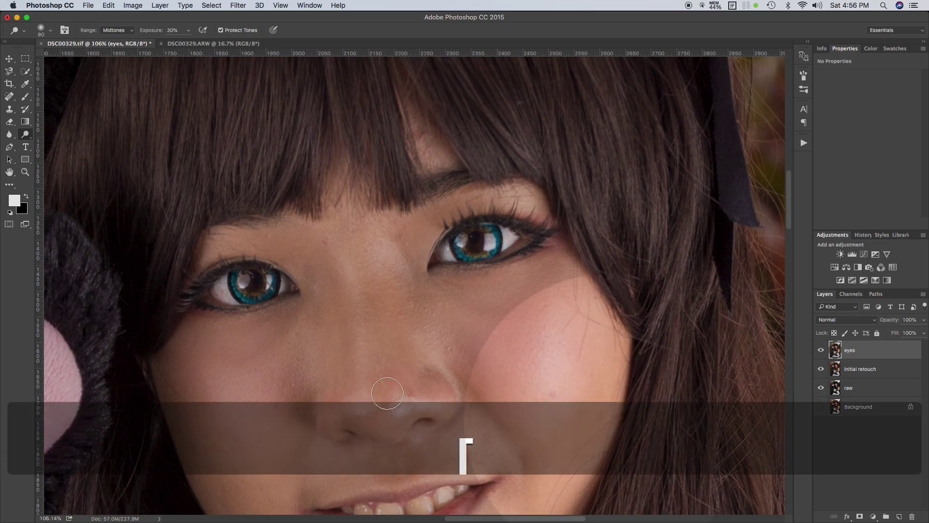
key("bracketleft")
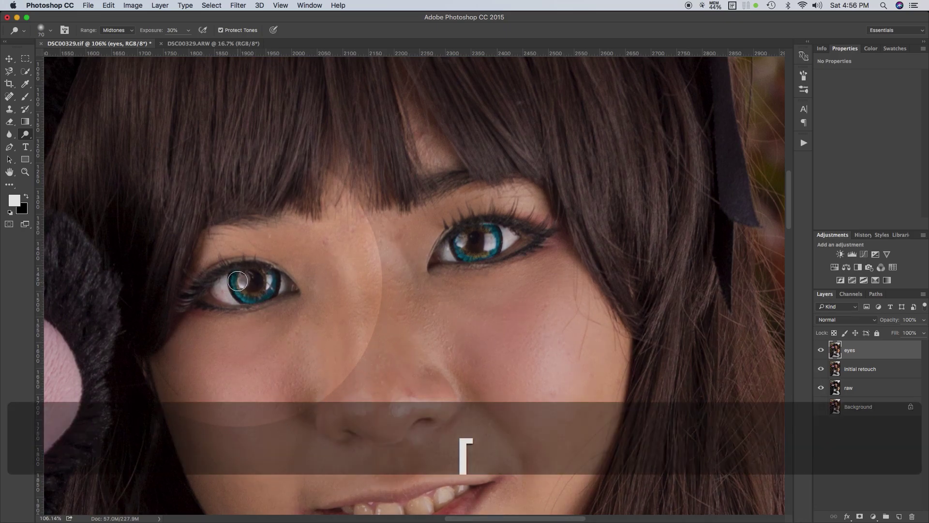
key("bracketleft")
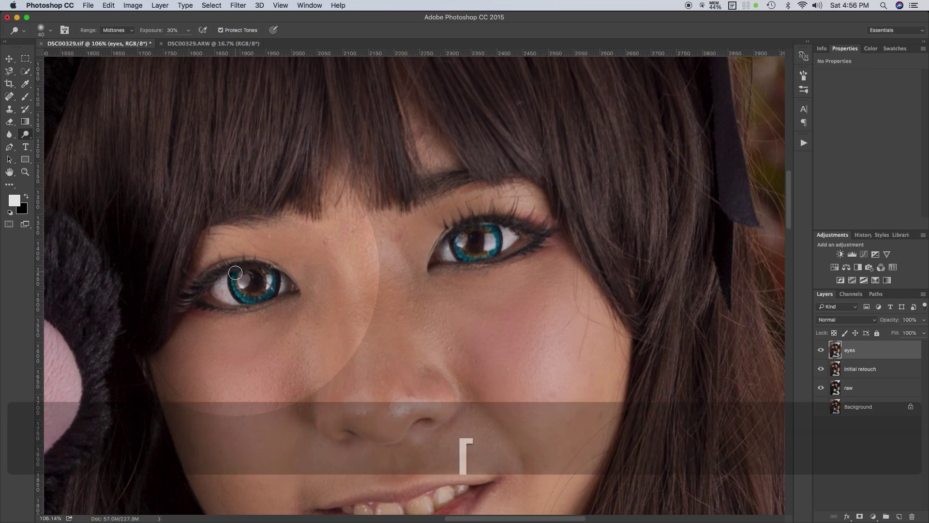
mouse_move(236, 274)
left_mouse_down()
mouse_move(245, 293)
mouse_move(259, 296)
mouse_move(273, 272)
mouse_move(269, 292)
mouse_move(257, 298)
left_mouse_up()
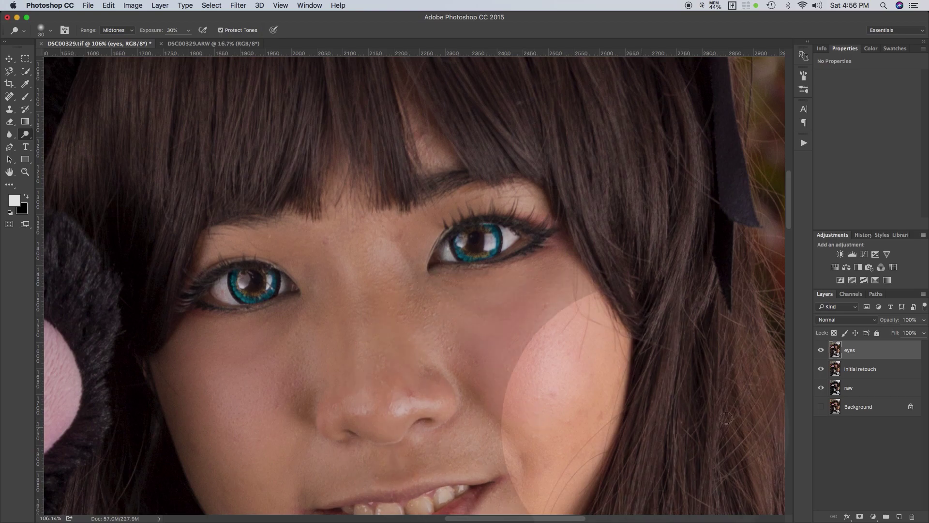
left_click(821, 350)
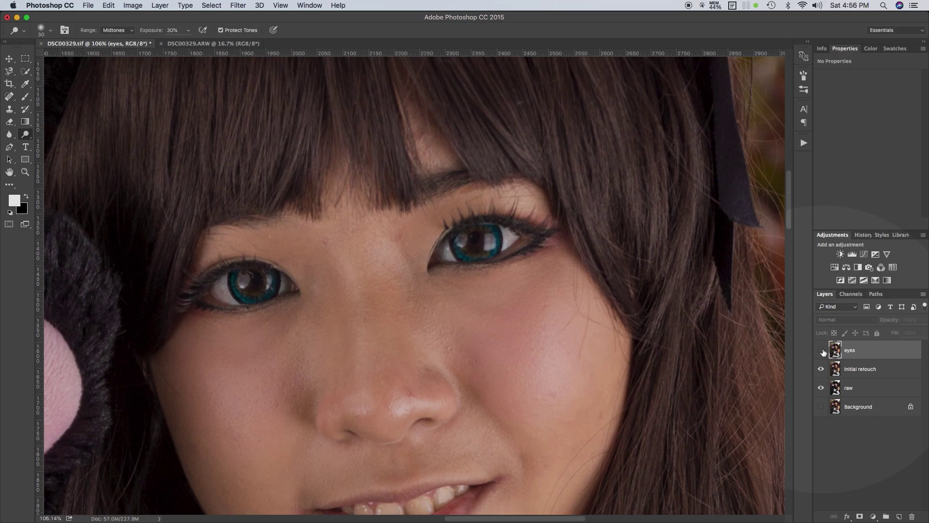
left_click(822, 350)
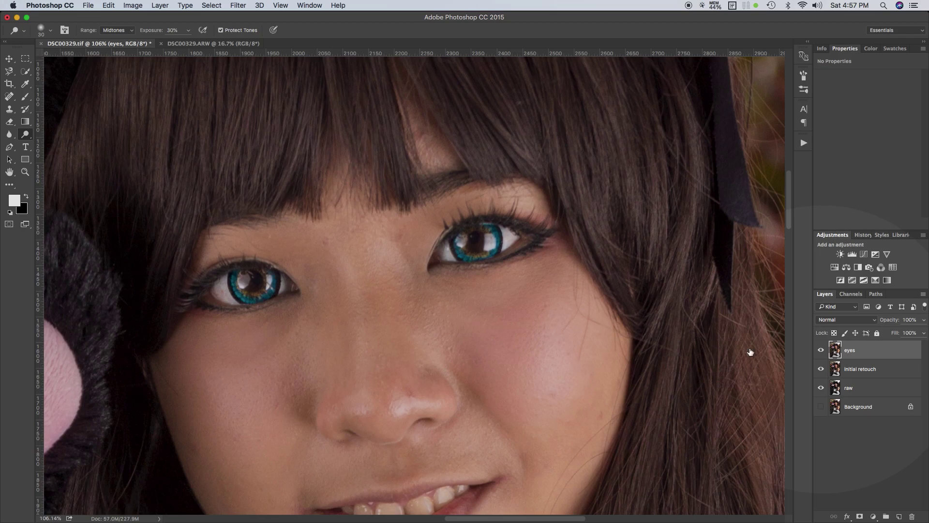
Switch to the Burn tool, shrink its brush to 30 px, and burn the lower iris edge of the eye on the image's right side
left_click(24, 135)
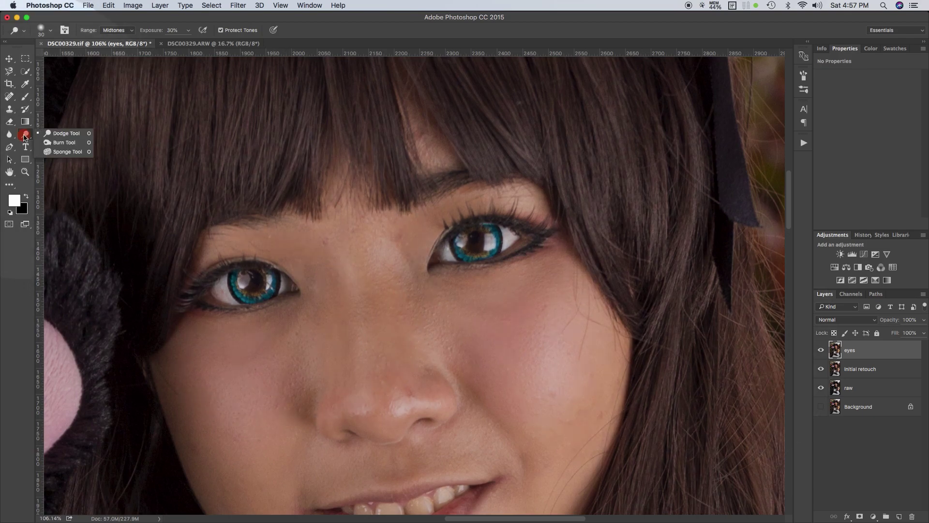
mouse_move(28, 137)
left_mouse_down()
mouse_move(46, 132)
mouse_move(50, 144)
left_mouse_up()
mouse_move(206, 292)
left_mouse_down()
mouse_move(268, 313)
mouse_move(298, 305)
left_mouse_up()
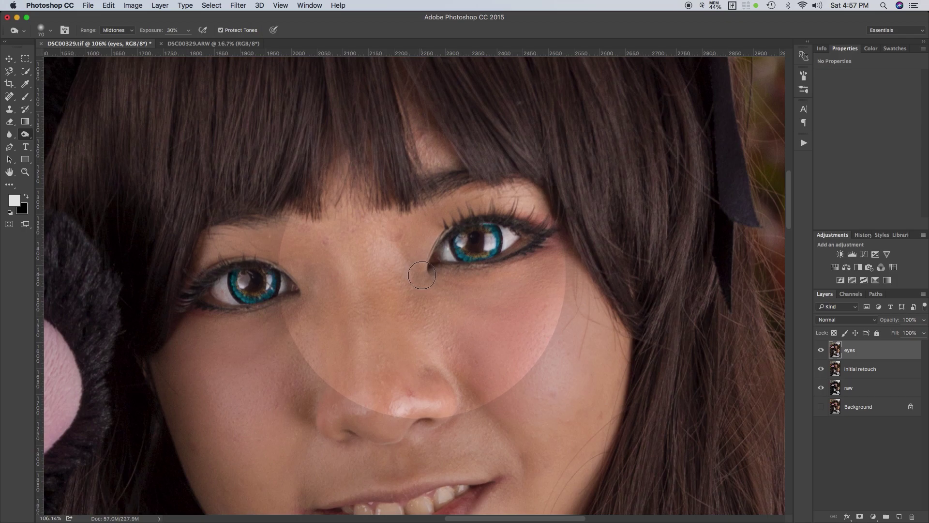
key("bracketleft")
key("bracketleft")
key("bracketleft")
key("bracketleft")
key("bracketleft")
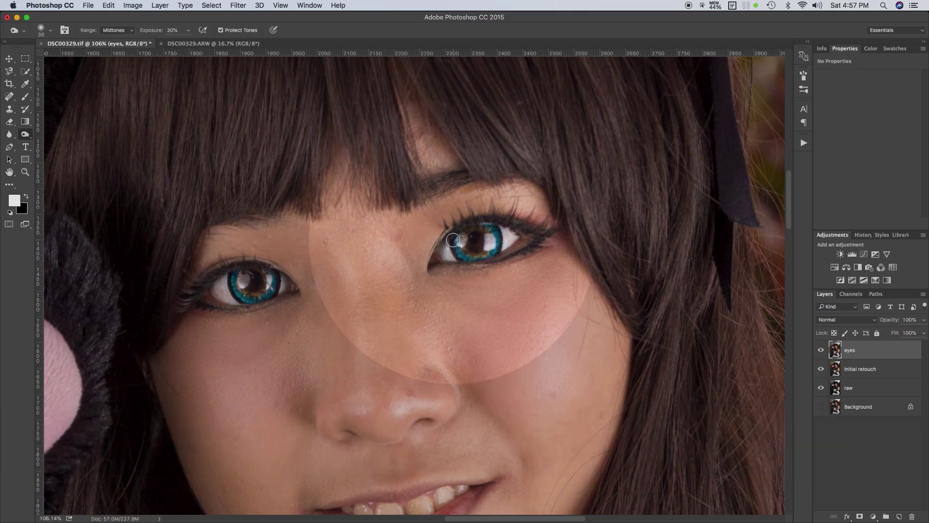
mouse_move(456, 258)
left_mouse_down()
mouse_move(451, 245)
mouse_move(457, 256)
left_mouse_up()
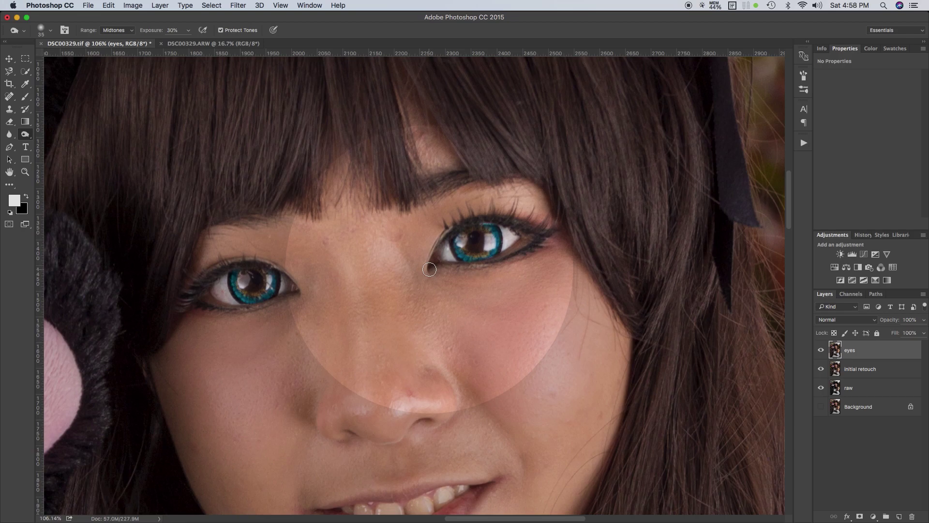
key("bracketleft")
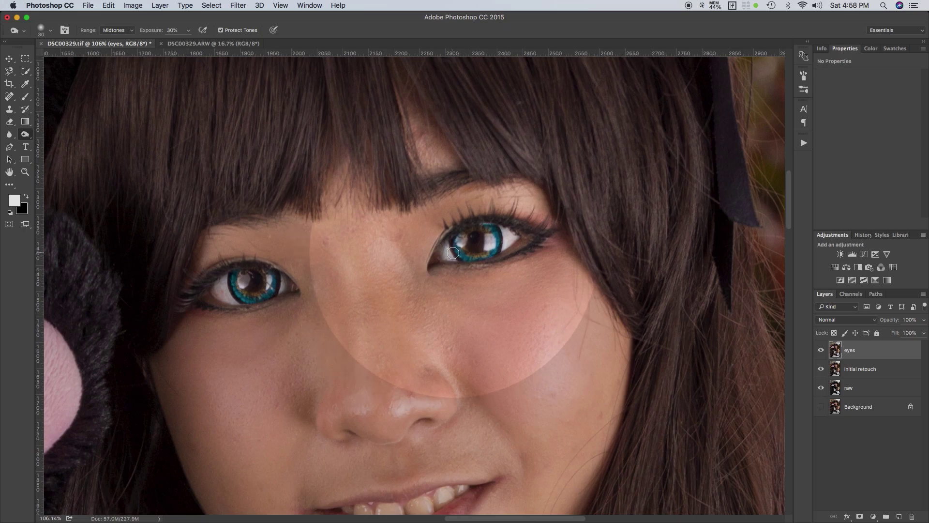
Review the Burn tool's brush presets, tonal range choices and exposure setting
left_click(27, 137)
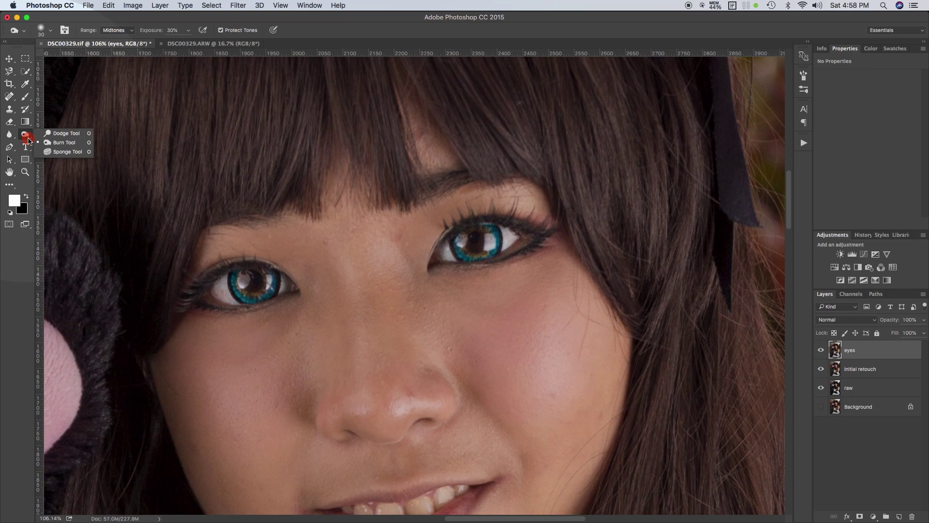
left_click(26, 136)
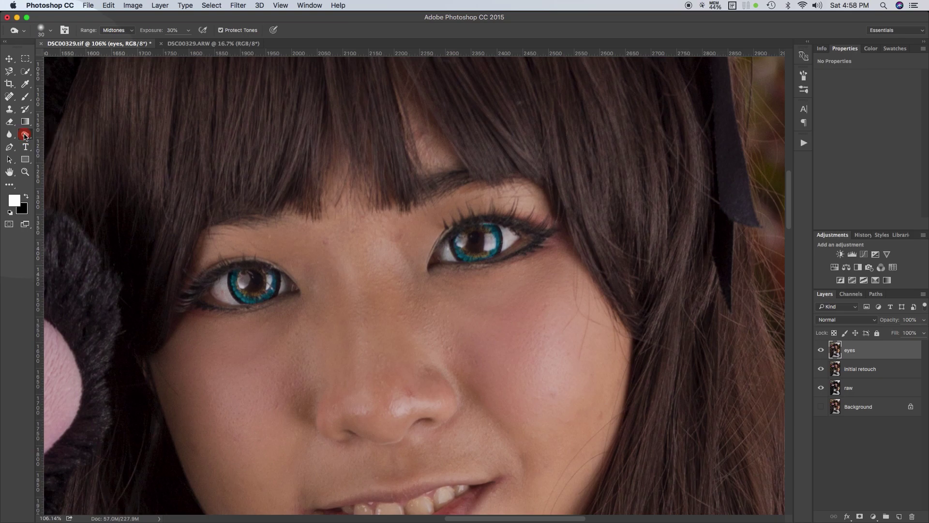
left_click(43, 36)
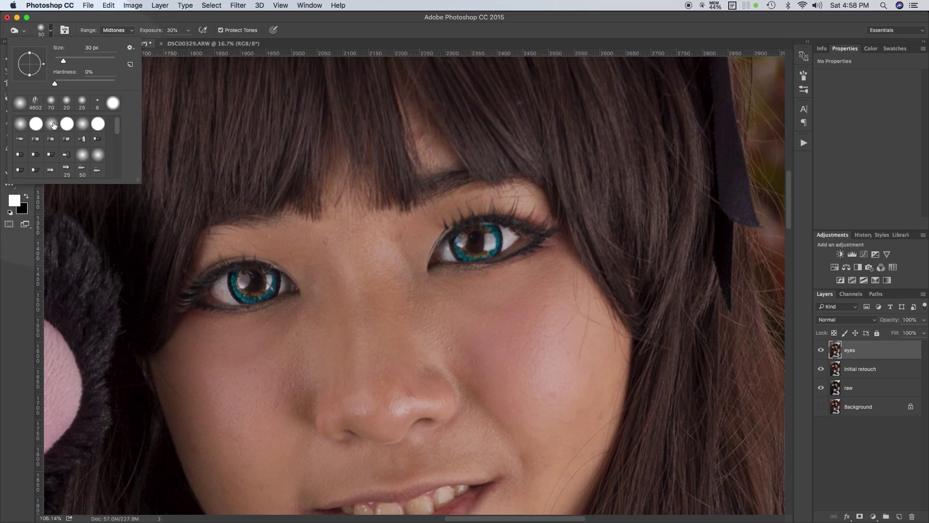
left_click(145, 30)
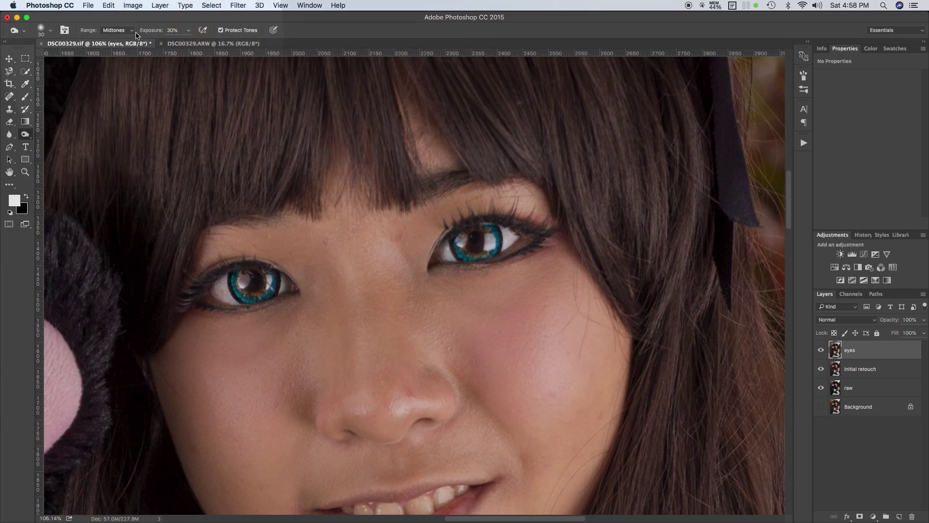
left_click(131, 31)
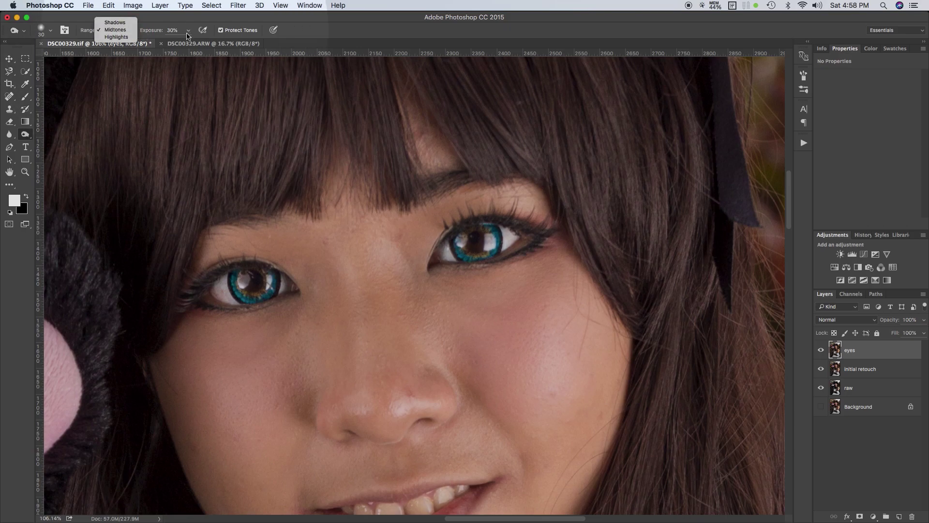
left_click(321, 30)
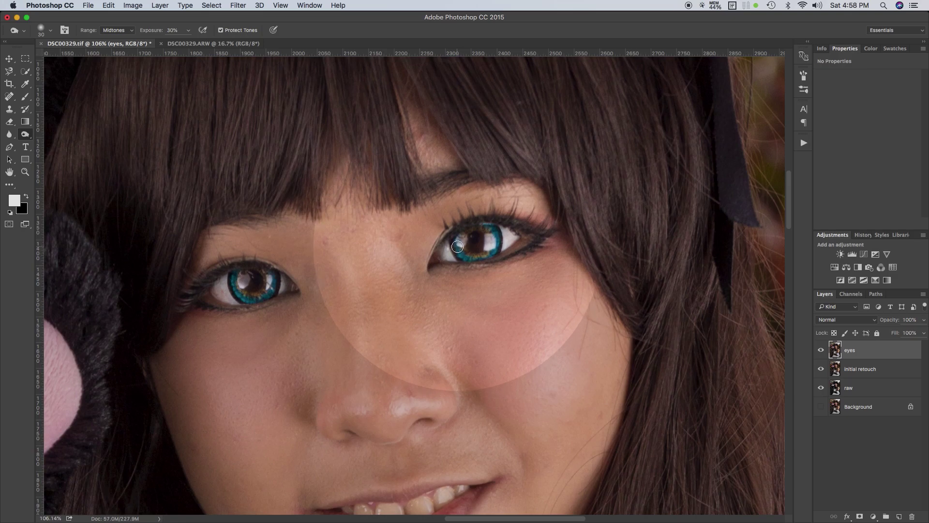
Darken the inner and upper outer iris edges of the eye on the image's right side using a smaller Burn brush
key("bracketleft")
mouse_move(453, 242)
left_mouse_down()
mouse_move(453, 237)
mouse_move(472, 225)
mouse_move(498, 228)
mouse_move(498, 251)
mouse_move(496, 227)
mouse_move(480, 246)
left_mouse_up()
key("bracketleft")
left_click(499, 232)
left_click(496, 227)
Try to darken the whole iris of the same eye with a much larger Burn brush, and undo the stroke
key("bracketright")
key("bracketright")
key("bracketright")
key("bracketright")
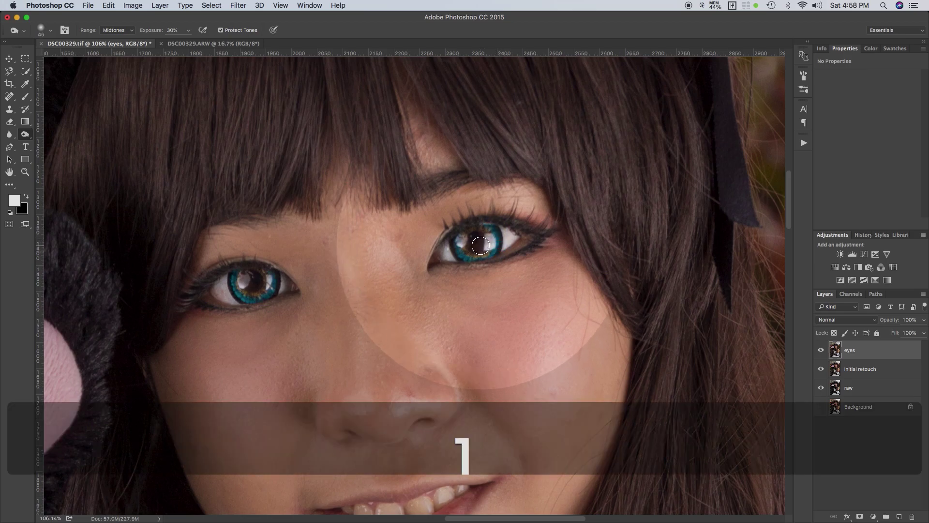
key("bracketright")
key("bracketright")
key("bracketright")
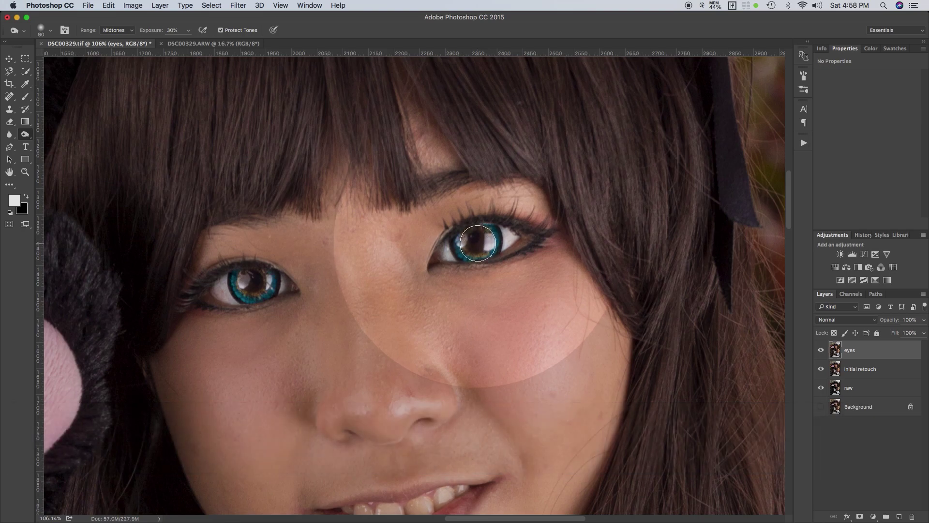
key("bracketleft")
left_click_drag(477, 242, 477, 241)
key("super+z")
Reduce the Burn brush to 25 px and darken the upper and lower lash lines of the eye on the image's right side
key("bracketleft")
key("bracketleft")
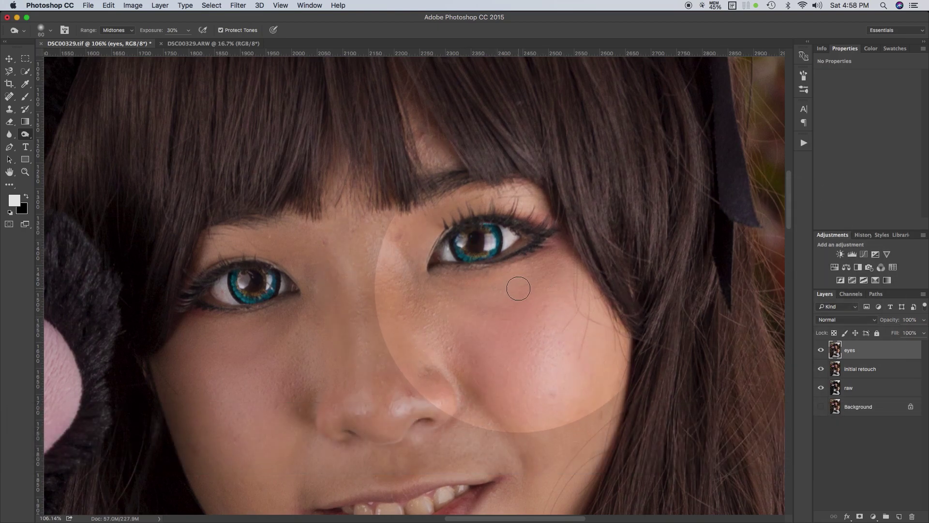
key("bracketleft")
key("bracketleft")
key("bracketleft")
key("bracketleft")
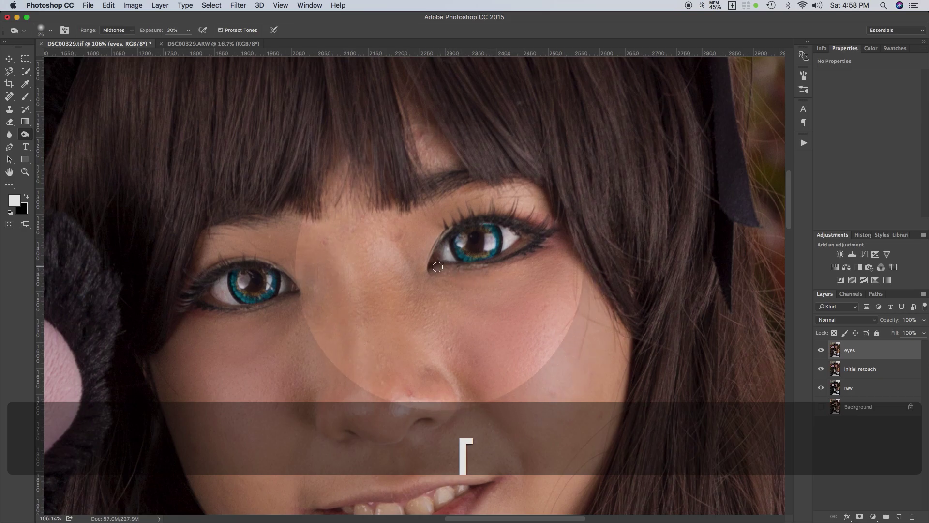
mouse_move(434, 267)
left_mouse_down()
mouse_move(494, 263)
mouse_move(539, 235)
left_mouse_up()
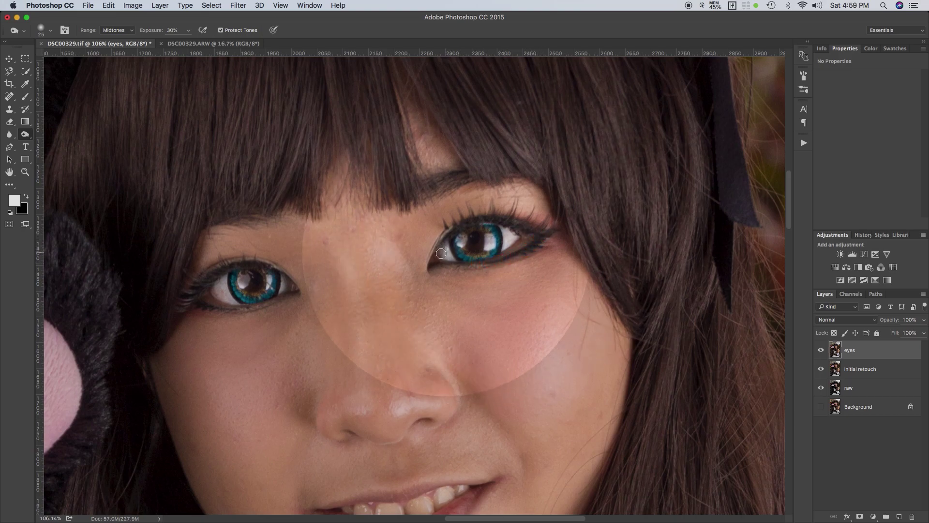
mouse_move(434, 252)
left_mouse_down()
mouse_move(487, 218)
mouse_move(541, 235)
left_mouse_up()
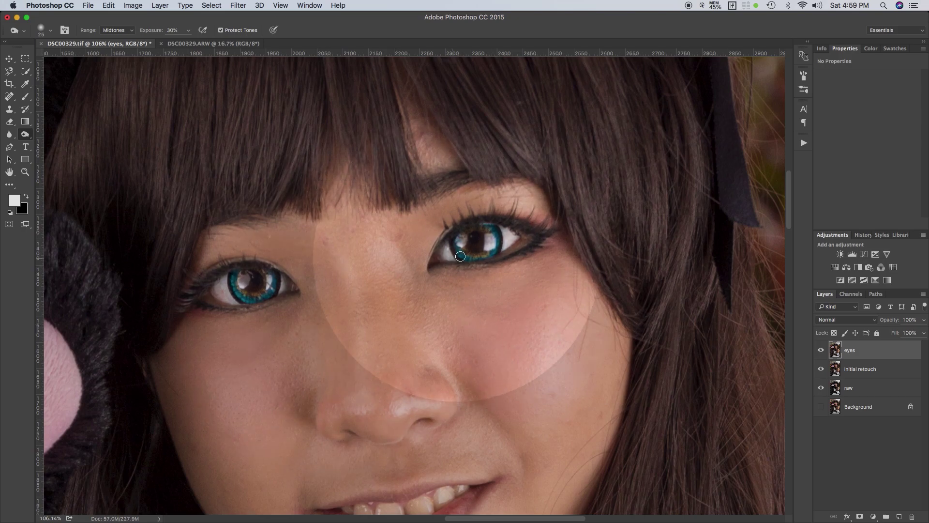
mouse_move(466, 226)
left_mouse_down()
mouse_move(480, 217)
mouse_move(513, 220)
mouse_move(536, 243)
left_mouse_up()
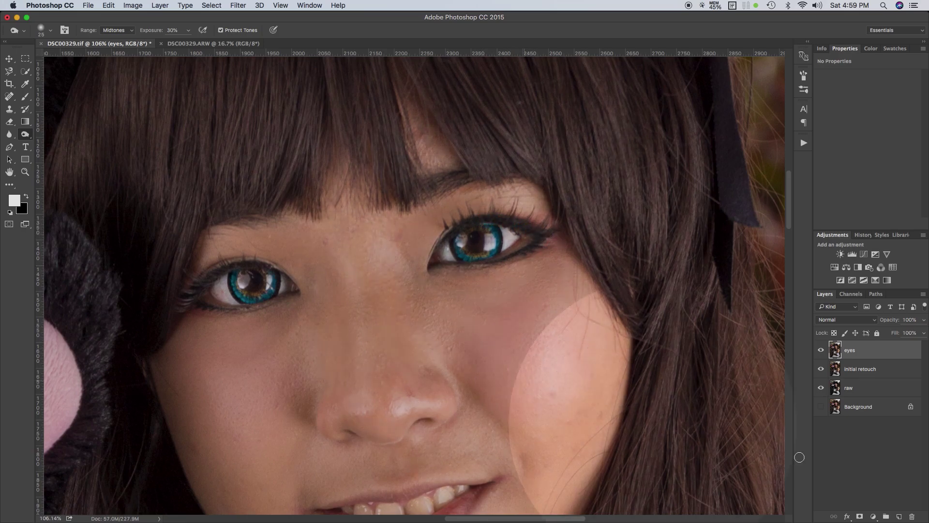
Compare the close-up of both eyes with and without the eyes layer
left_click(822, 350)
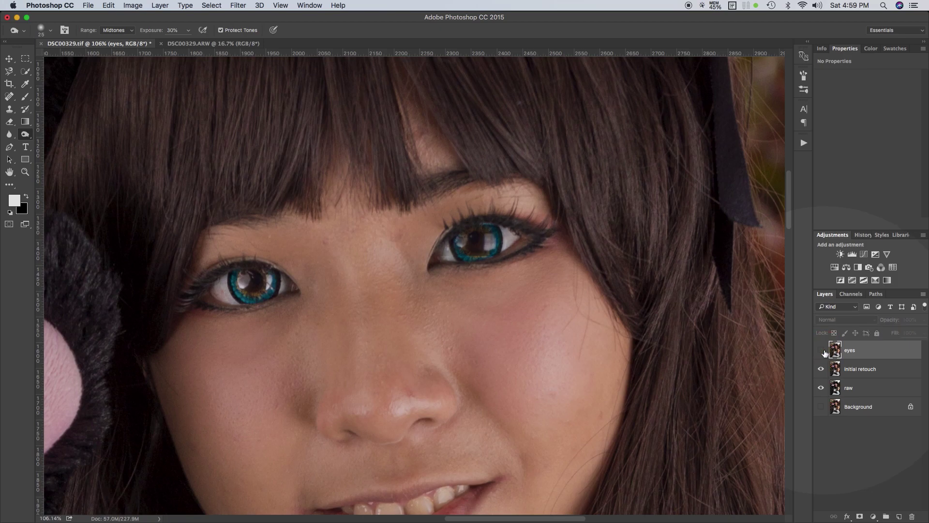
left_click(822, 350)
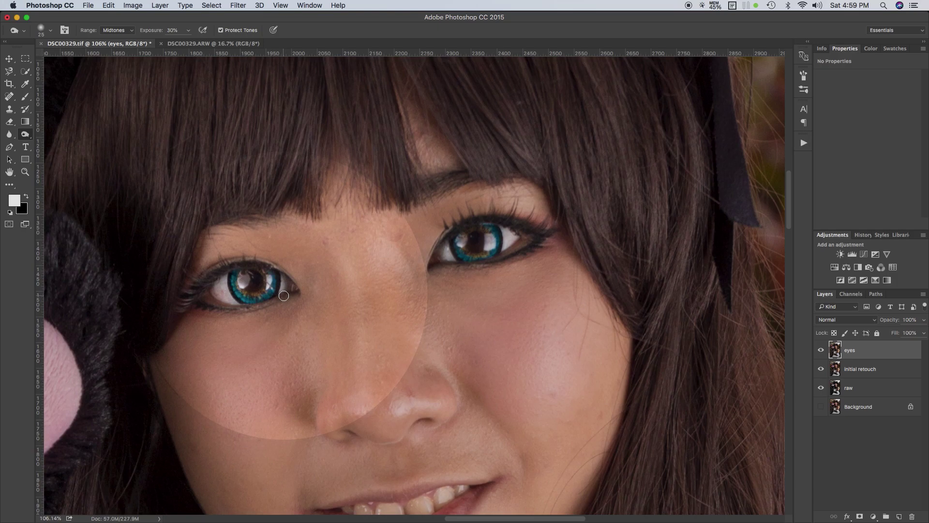
Burn the lash lines and inner iris edge of the eye on the image's left side, reducing the brush to 20 px
mouse_move(286, 295)
left_mouse_down()
mouse_move(224, 293)
mouse_move(264, 308)
mouse_move(234, 311)
mouse_move(187, 295)
left_mouse_up()
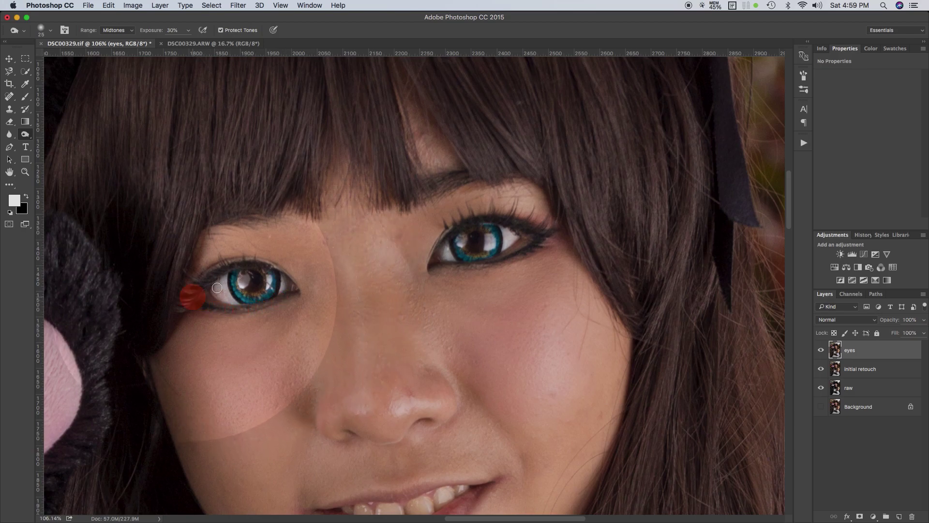
key("[")
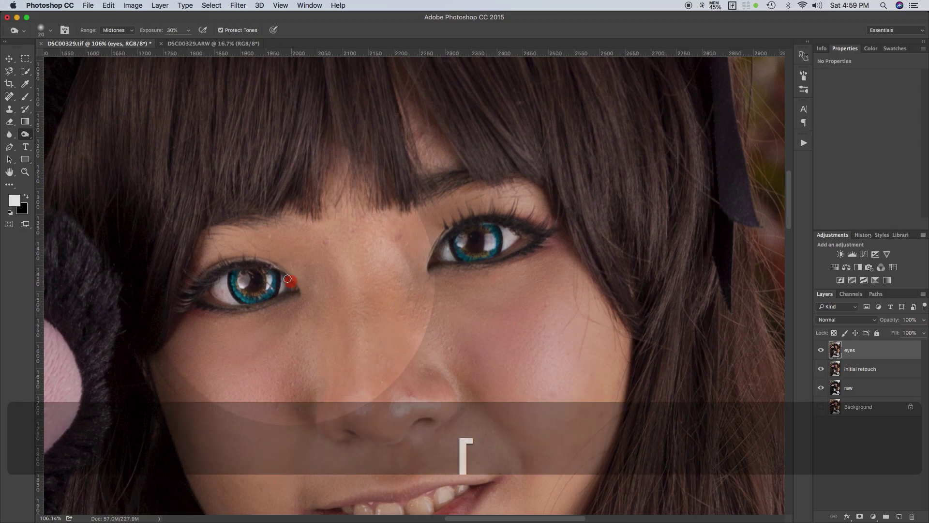
mouse_move(284, 274)
left_mouse_down()
mouse_move(214, 267)
mouse_move(192, 292)
mouse_move(230, 278)
mouse_move(234, 297)
left_mouse_up()
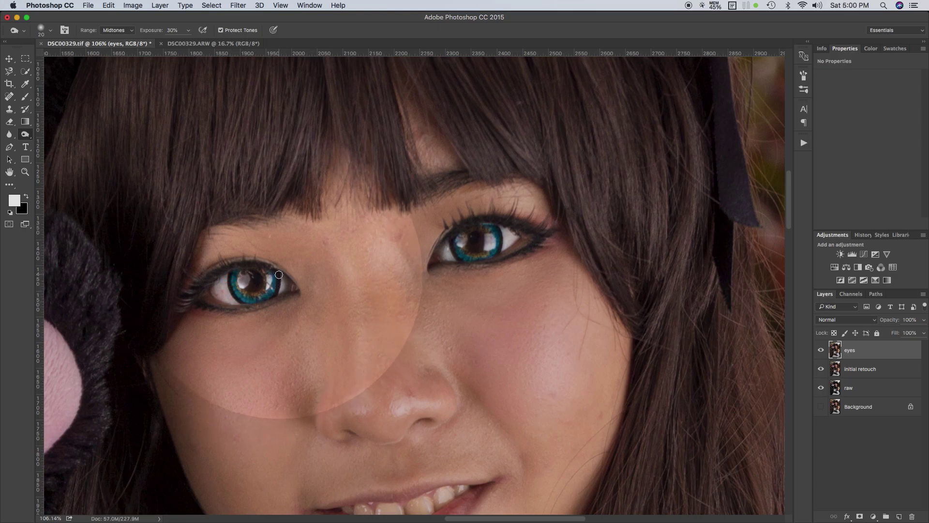
left_click_drag(279, 275, 271, 294)
Enlarge the Burn brush to 80 px and darken the iris of the eye on the image's left side once
key("bracketright")
key("bracketright")
key("bracketright")
key("bracketright")
key("bracketright")
key("bracketright")
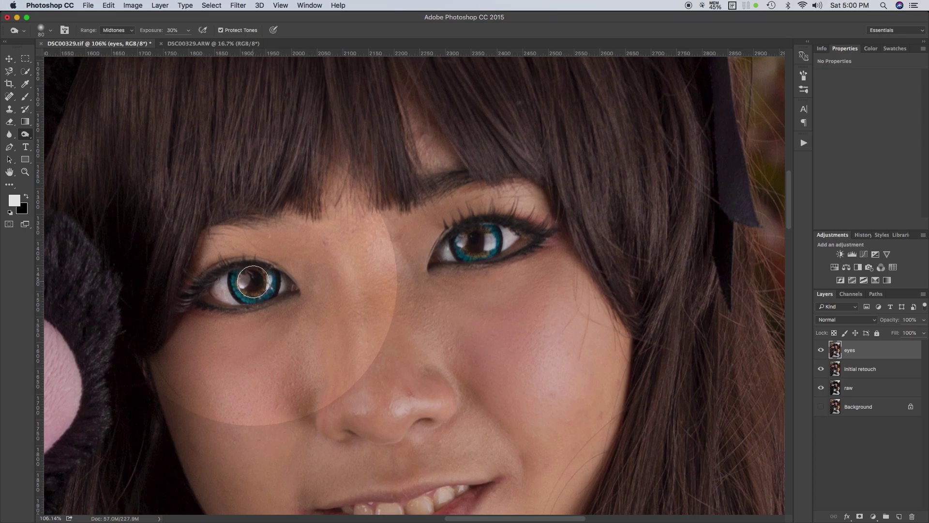
left_click(253, 282)
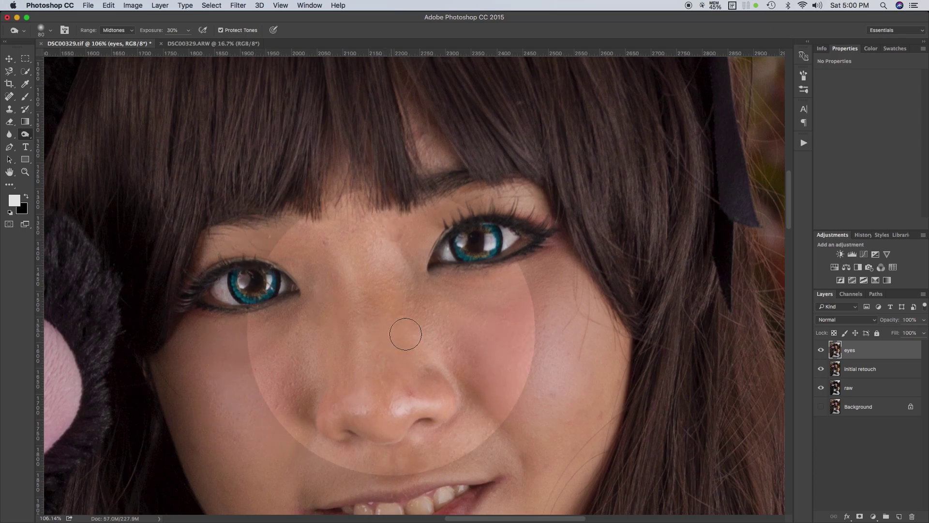
Compare the whole face with and without the eyes layer
scroll(394, 332, "down", 5)
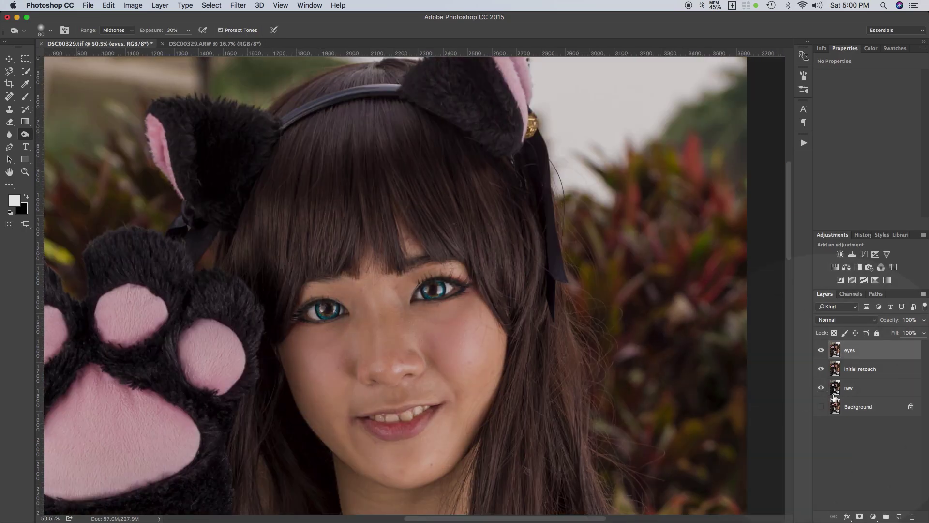
left_click(821, 350)
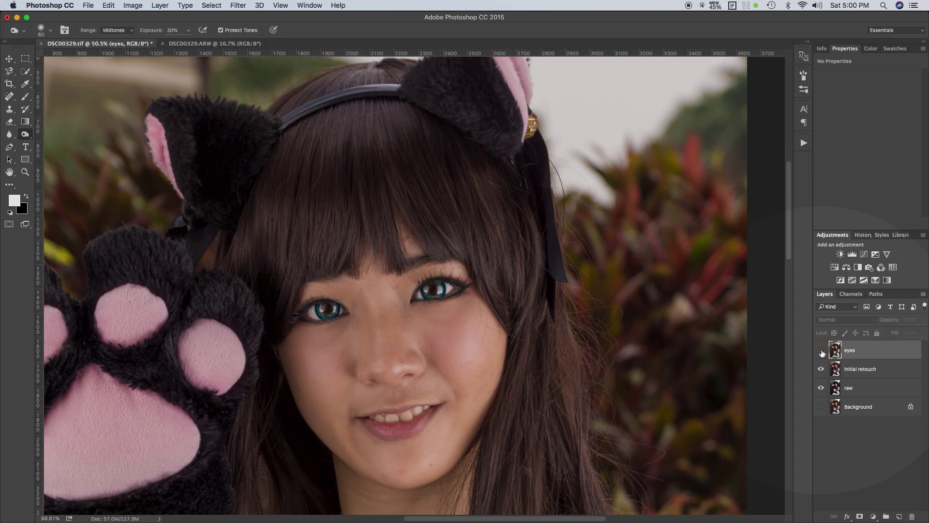
left_click(821, 351)
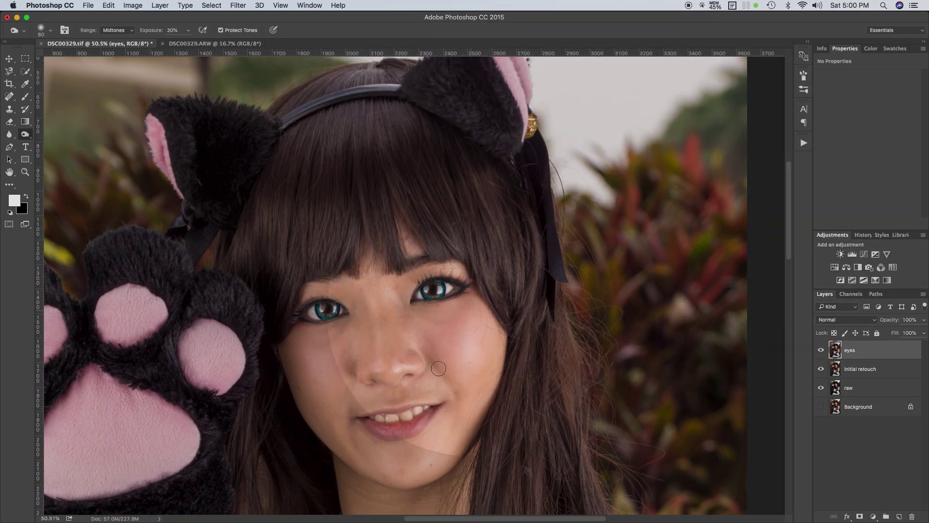
Remove the mole on the chin with the Content-Aware Spot Healing Brush, enlarging the brush to 25 px
scroll(403, 403, "up", 2)
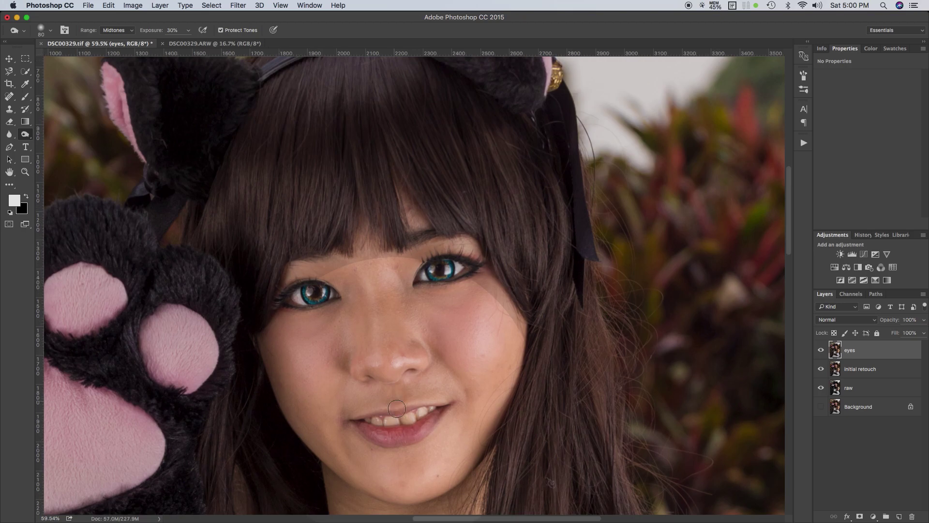
scroll(408, 485, "up", 1)
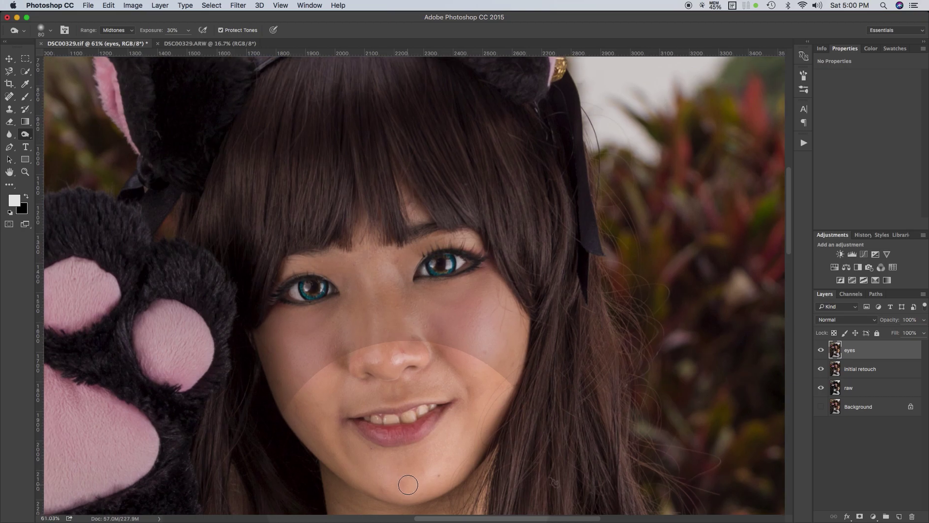
scroll(408, 485, "up", 2)
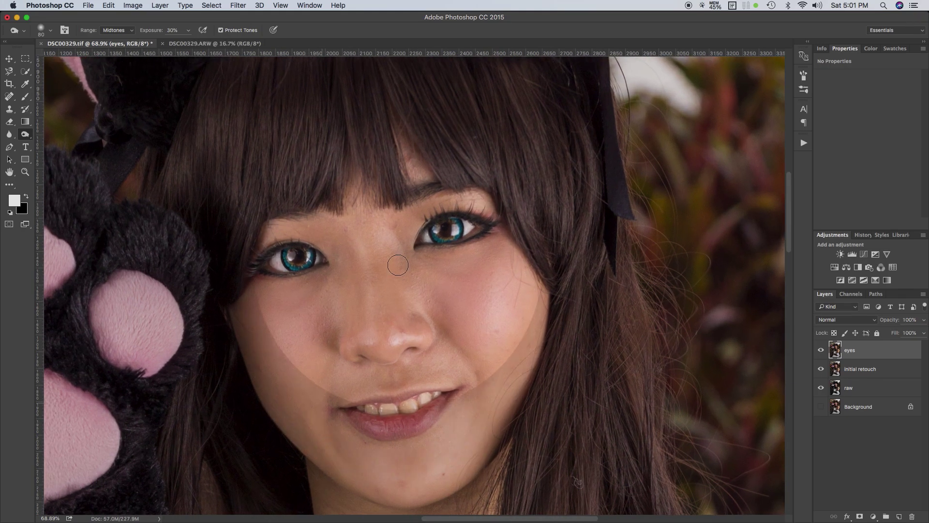
scroll(398, 265, "up", 1)
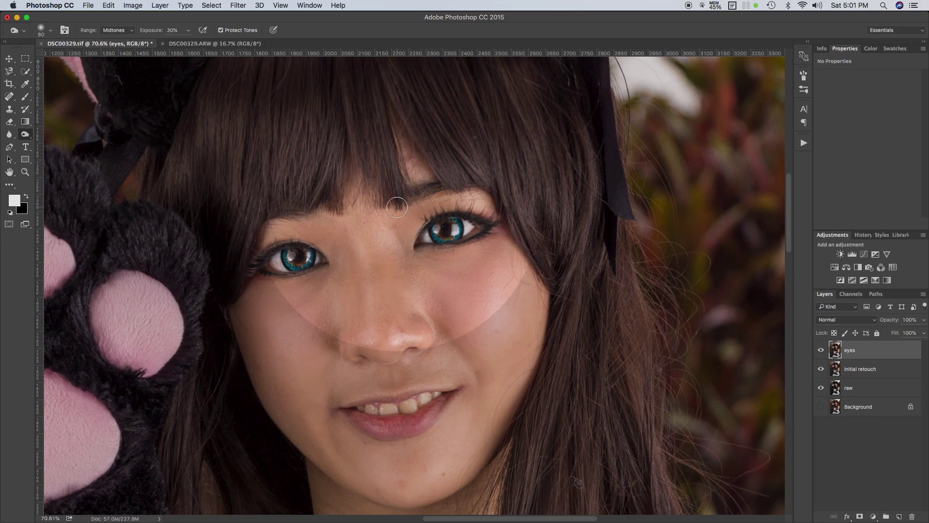
left_click(10, 97)
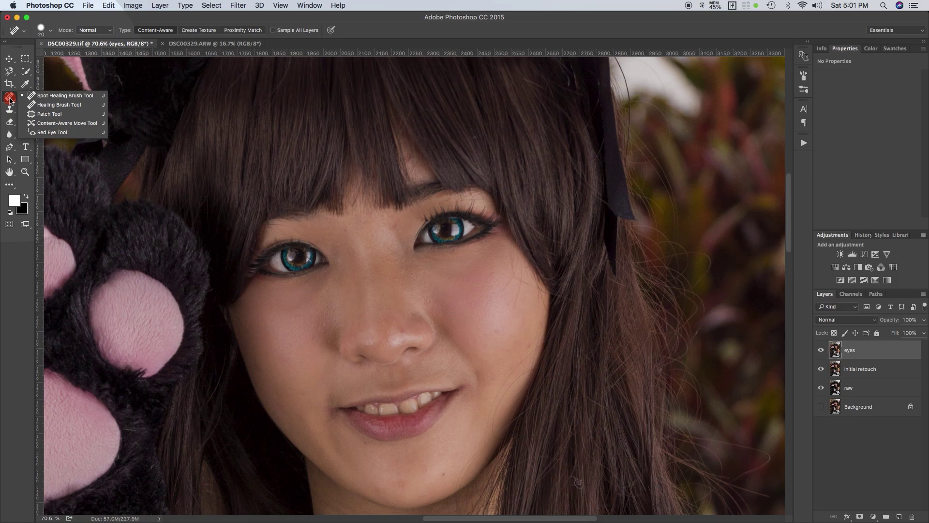
left_click_drag(10, 100, 37, 99)
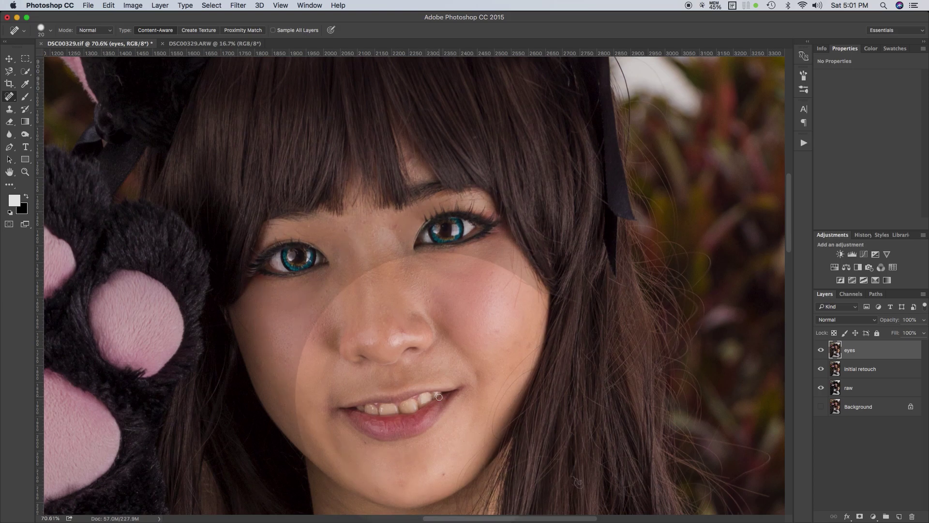
left_click(50, 34)
left_click(51, 34)
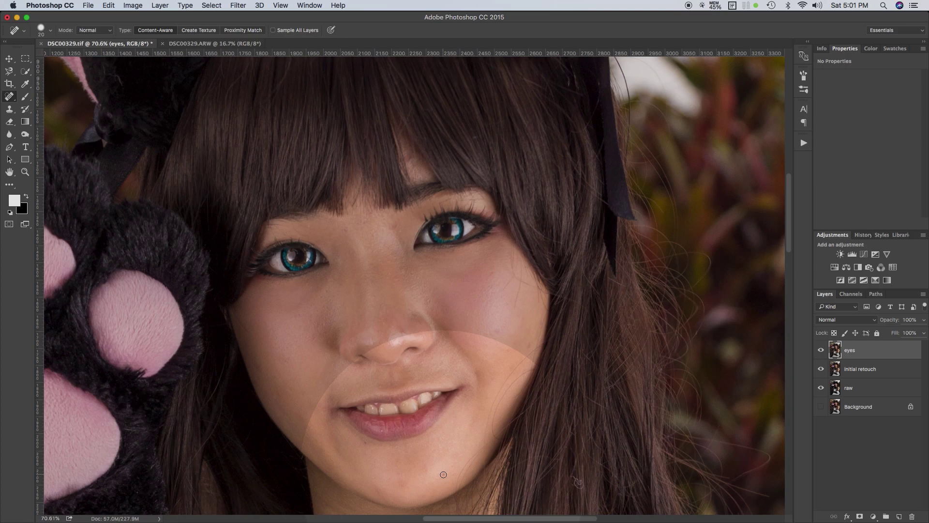
key("bracketright")
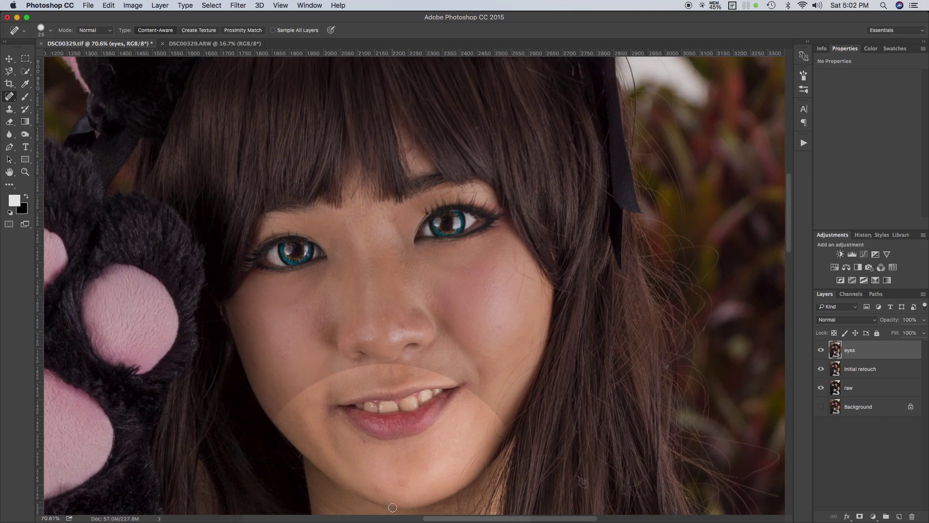
Heal the blemish just below the lower lip on the image's left side with a 20 px Spot Healing Brush
scroll(392, 507, "up", 3)
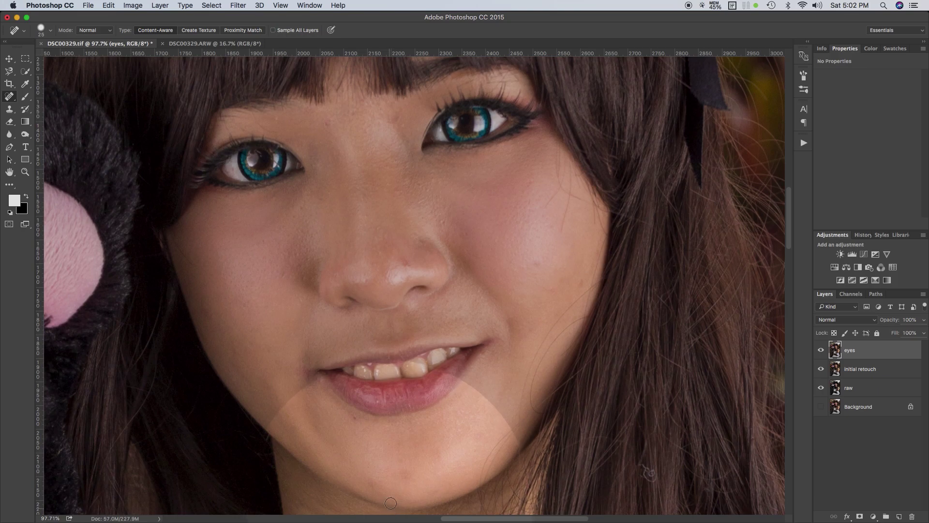
key("bracketleft")
left_click(355, 420)
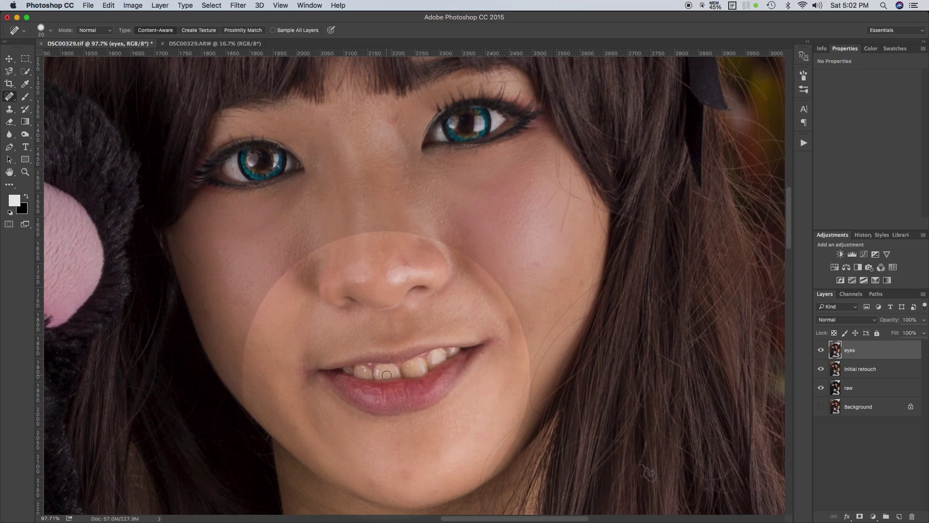
Heal the blemishes on the inner cheek and under the eye on the image's left side with 20 px and 15 px brushes
key("bracketleft")
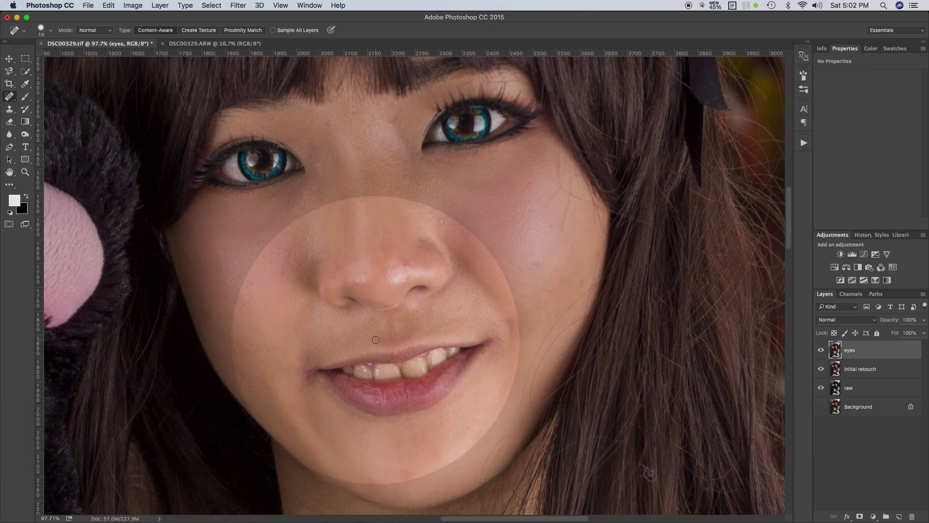
key("bracketright")
left_click(282, 276)
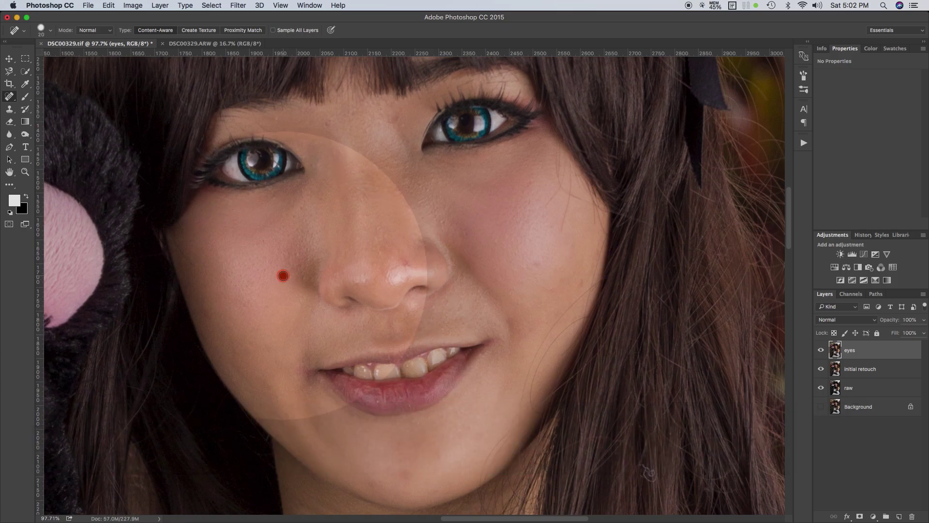
key("bracketleft")
left_click(301, 275)
left_click(295, 253)
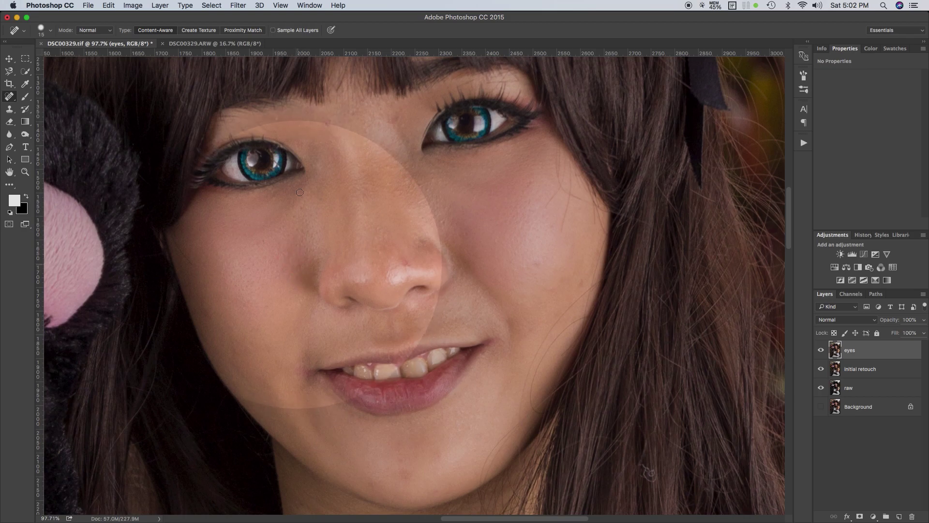
left_click(302, 207)
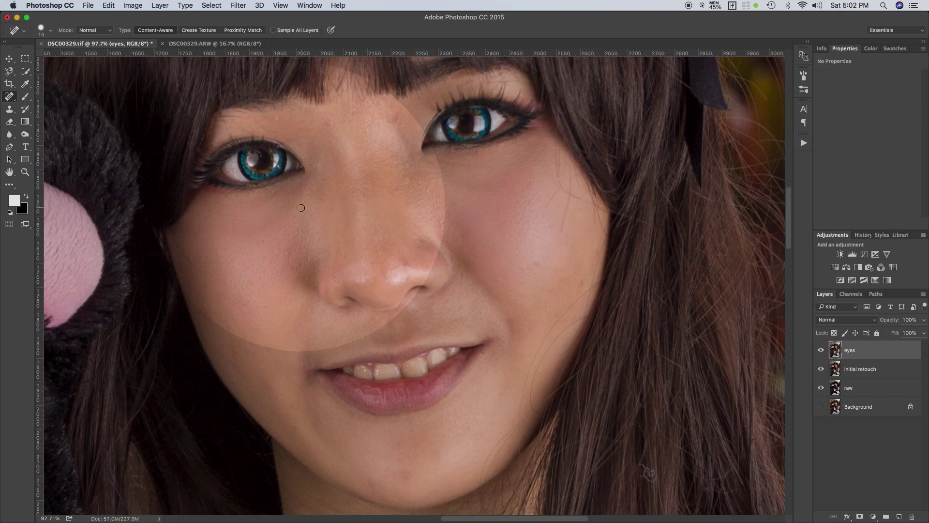
left_click(294, 215)
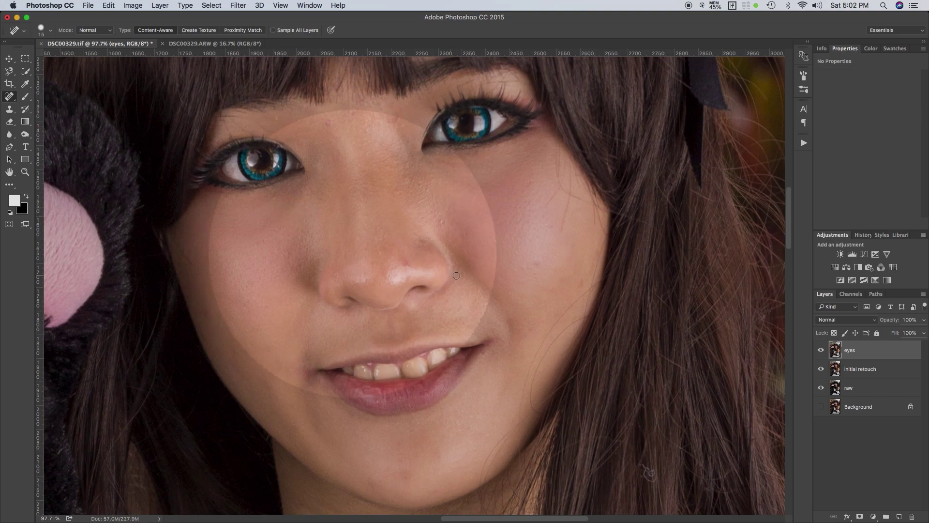
Enlarge the Spot Healing Brush to 25 px and heal spots on the image's right cheek and the adjacent side of the nose
key("bracketright")
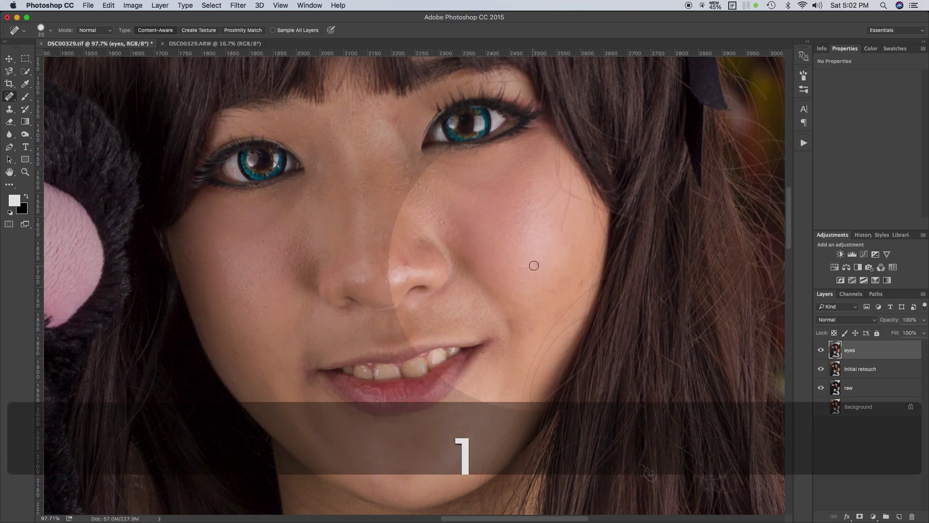
key("bracketright")
left_click(536, 264)
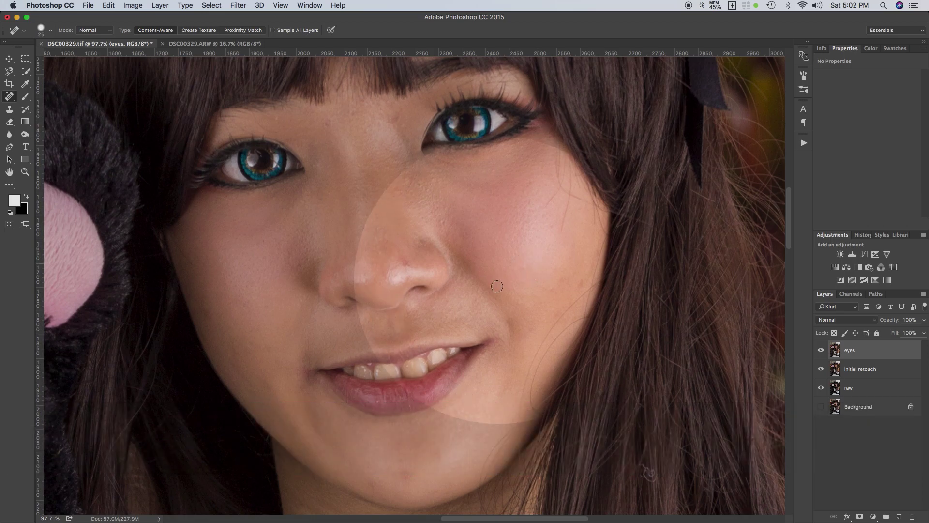
left_click(524, 270)
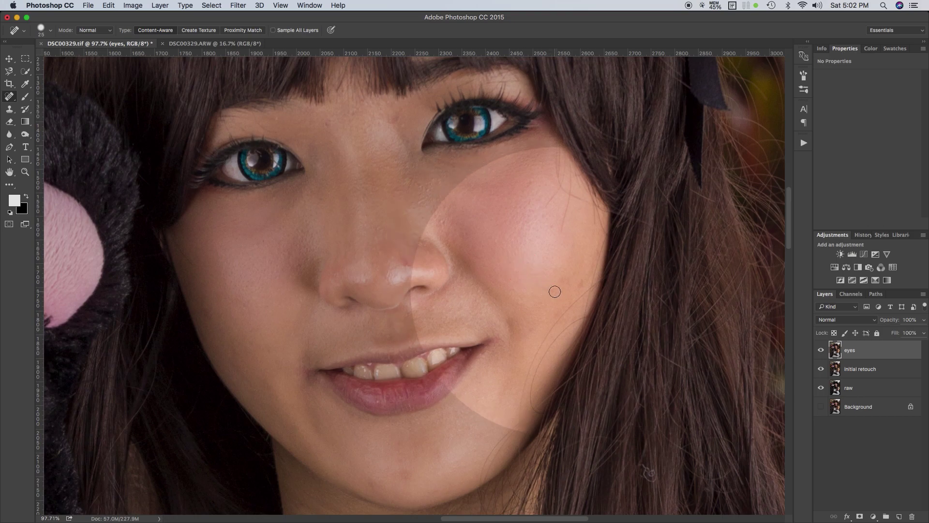
left_click(581, 284)
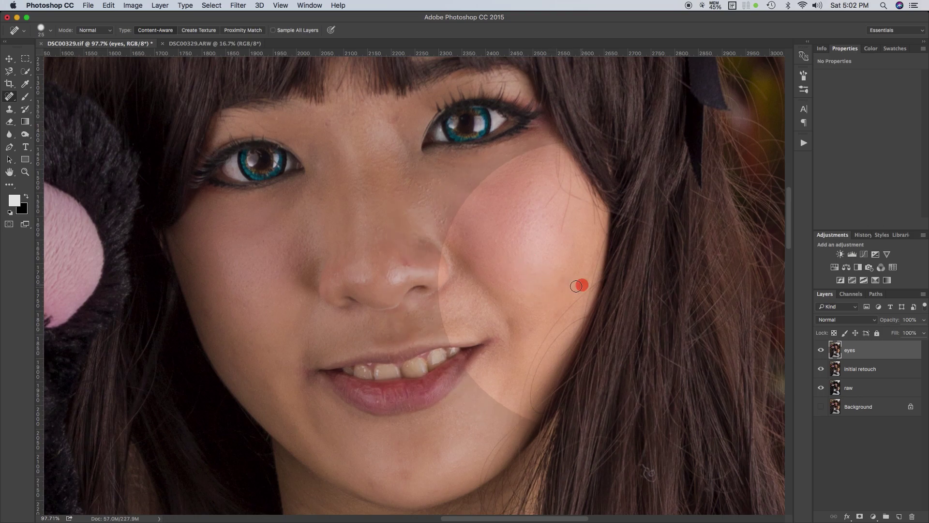
left_click(444, 221)
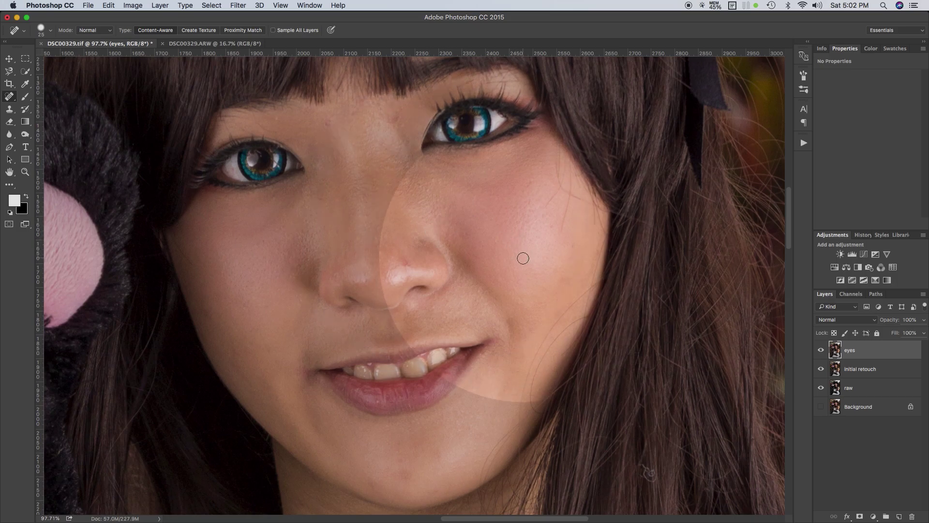
left_click(531, 182)
left_click(551, 227)
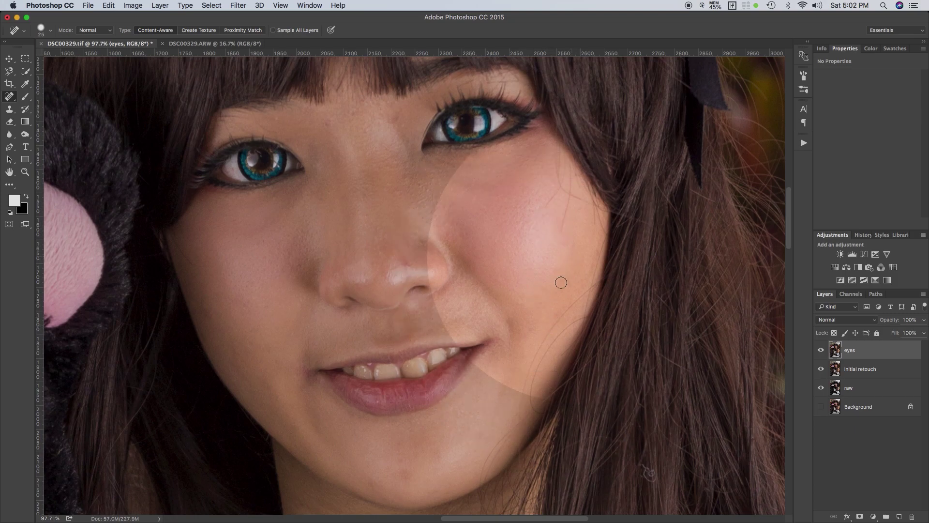
Heal the remaining spots around the nose bridge and on the cheek on the image's left side
left_click(421, 185)
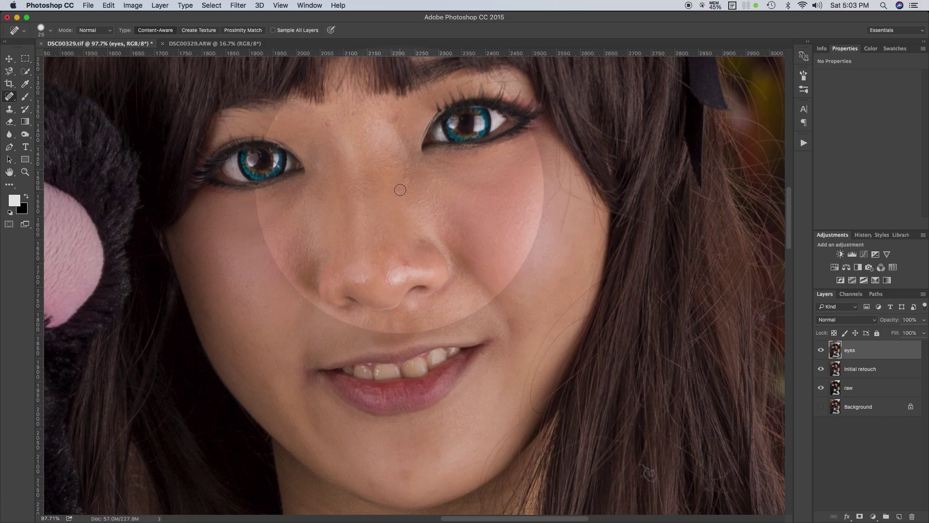
left_click(400, 190)
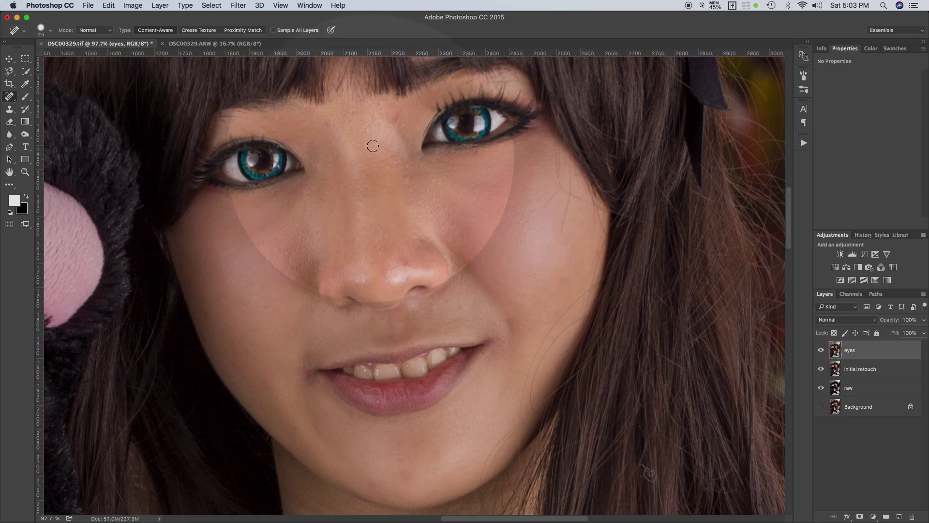
left_click(208, 313)
left_click(204, 306)
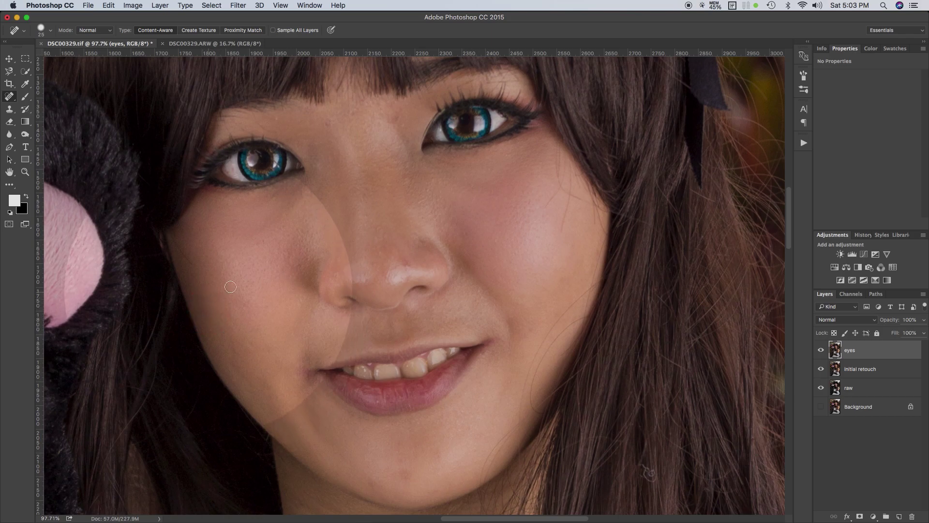
left_click(299, 264)
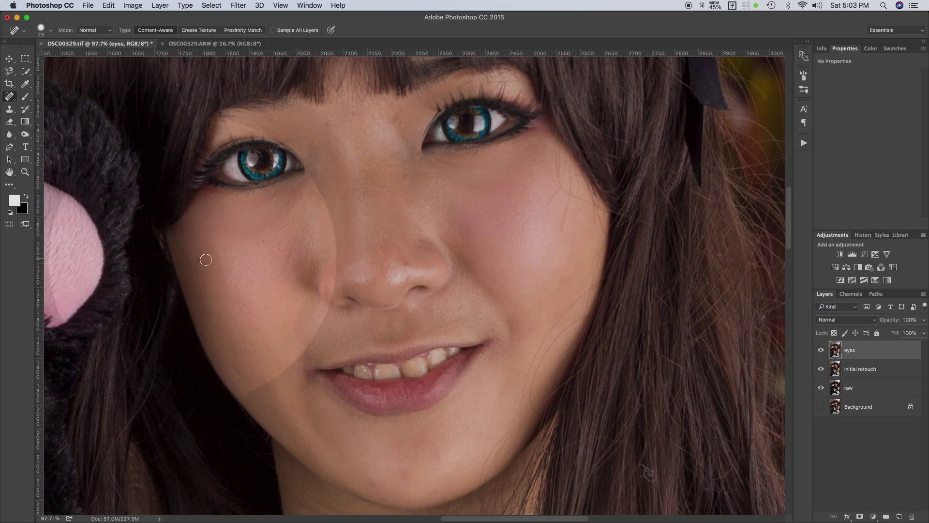
Heal the small spots near the tip of the nose and on both sides of its bridge with the 25 px brush
left_click(408, 264)
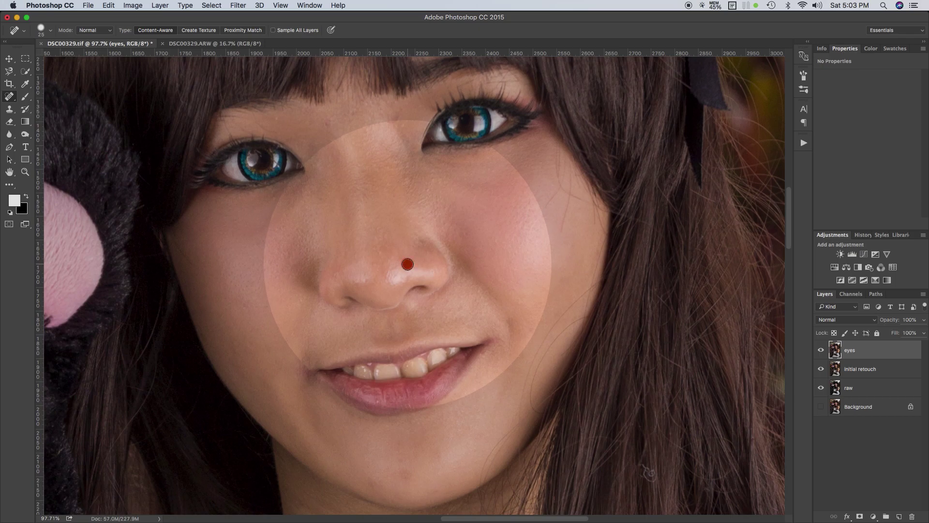
left_click(421, 240)
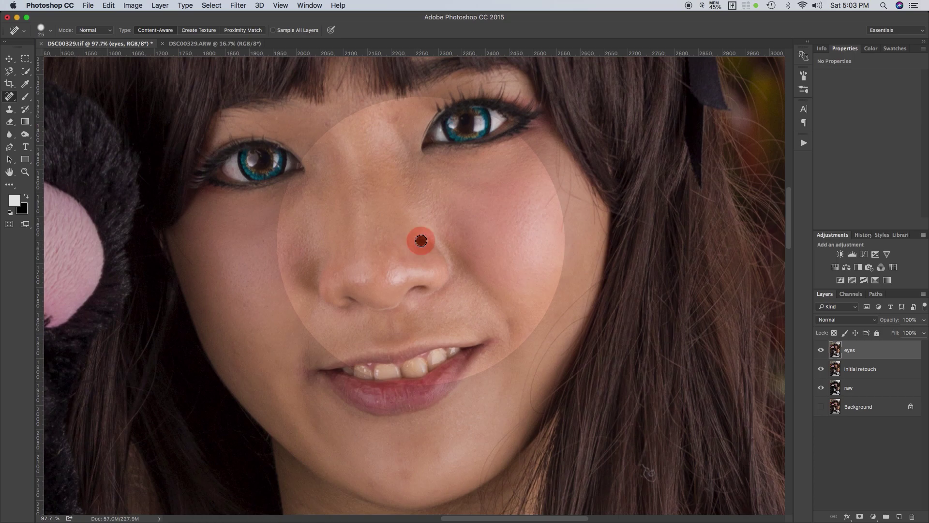
left_click(360, 236)
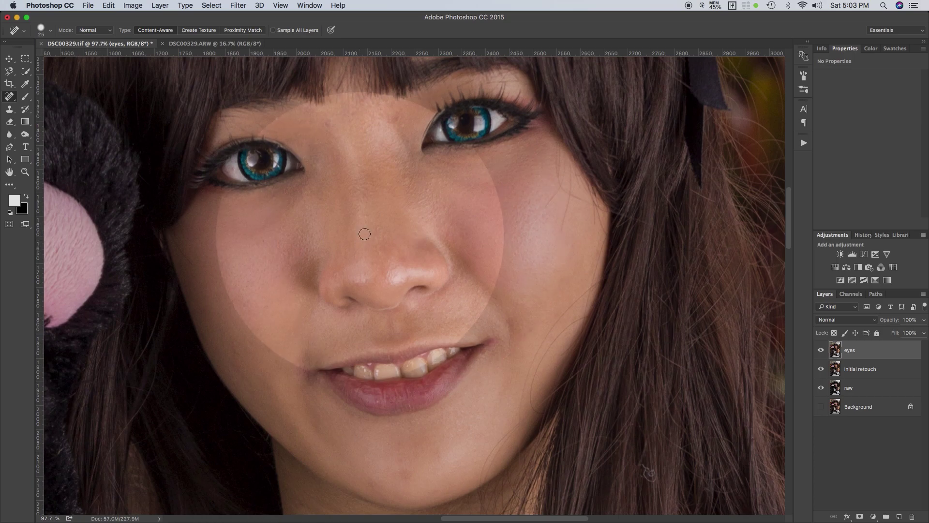
Heal the spots between the eyes and on the skin above the eye on the image's left side
left_click(398, 120)
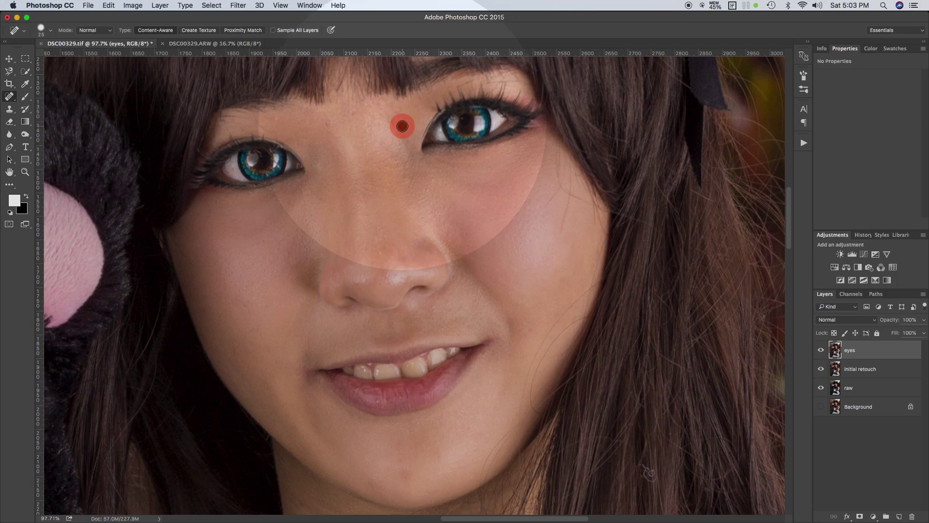
left_click(355, 116)
left_click(328, 125)
left_click(275, 120)
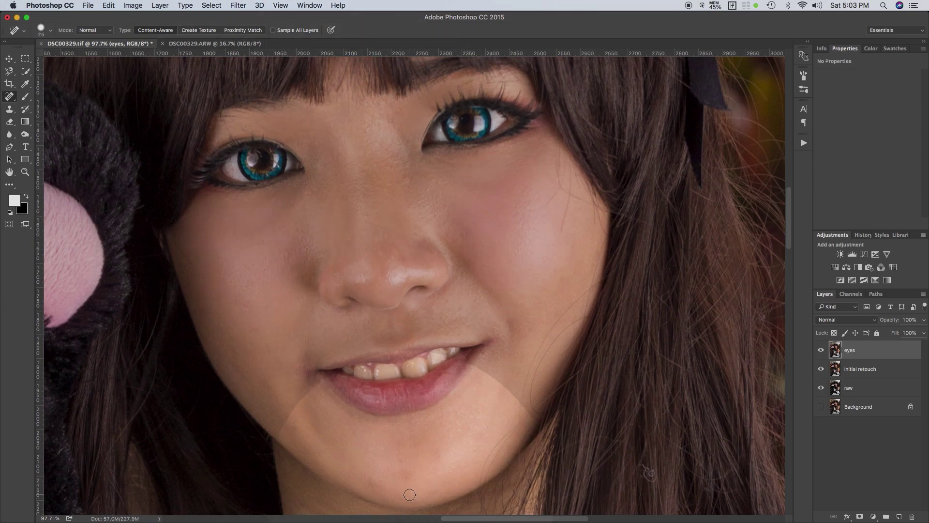
Heal the blemish at the centre of the chin with a 35 px brush and the one beside it with a 30 px brush
key("bracketright")
key("bracketright")
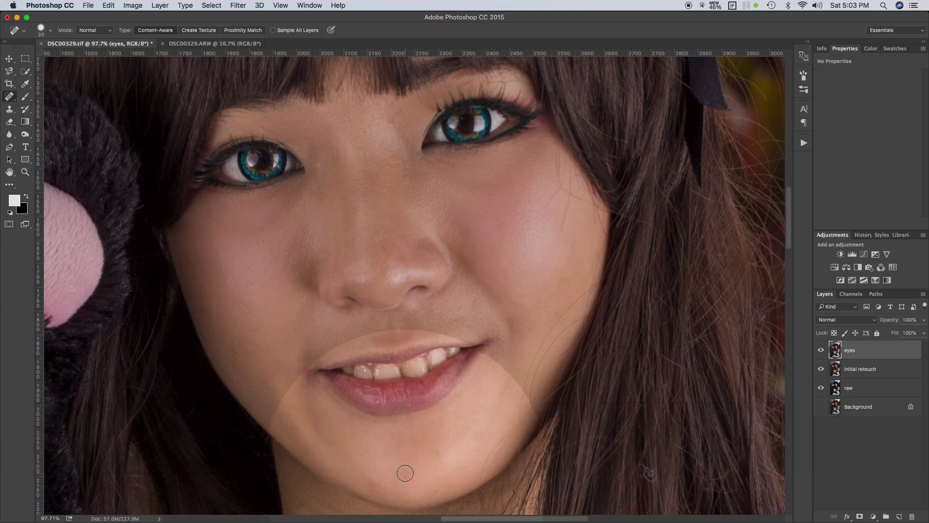
left_click(405, 473)
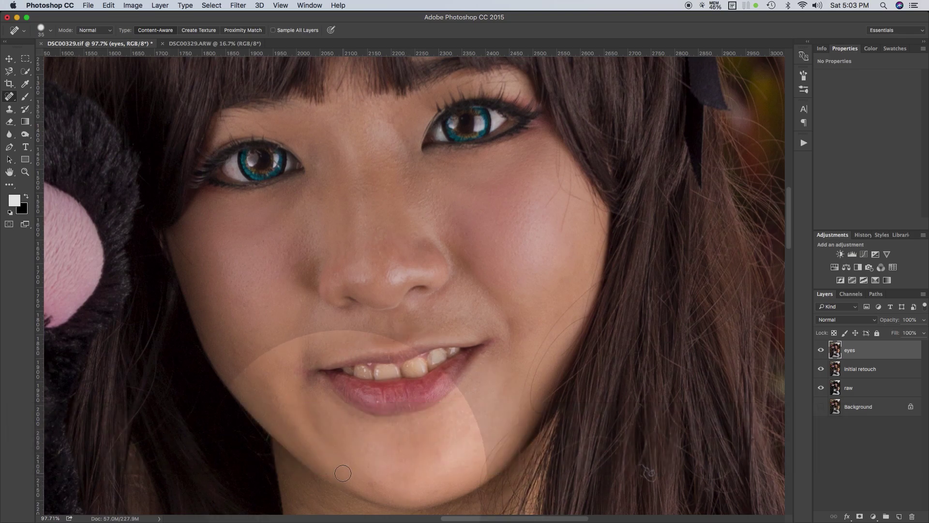
key("bracketleft")
left_click(440, 456)
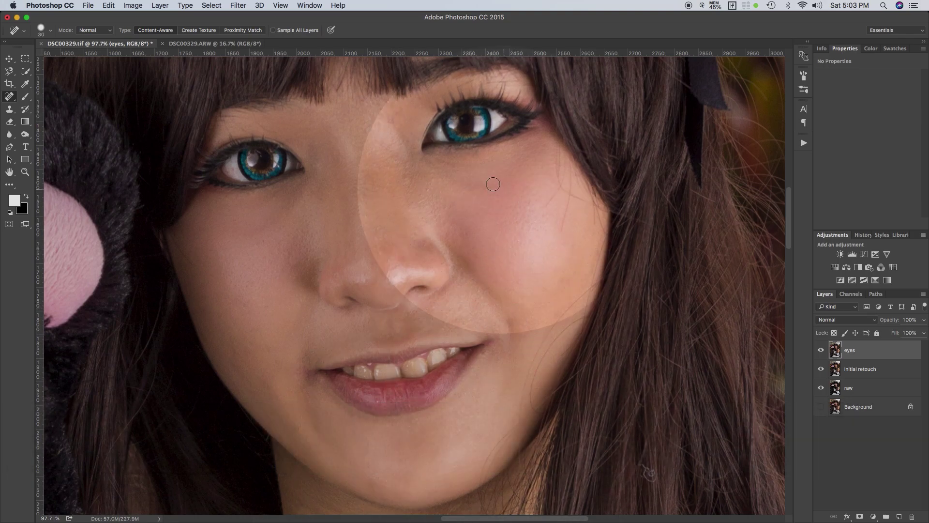
Reduce the Spot Healing Brush to 20 px and heal the spots on the forehead skin showing through the bangs
key("space")
left_click_drag(383, 159, 390, 260)
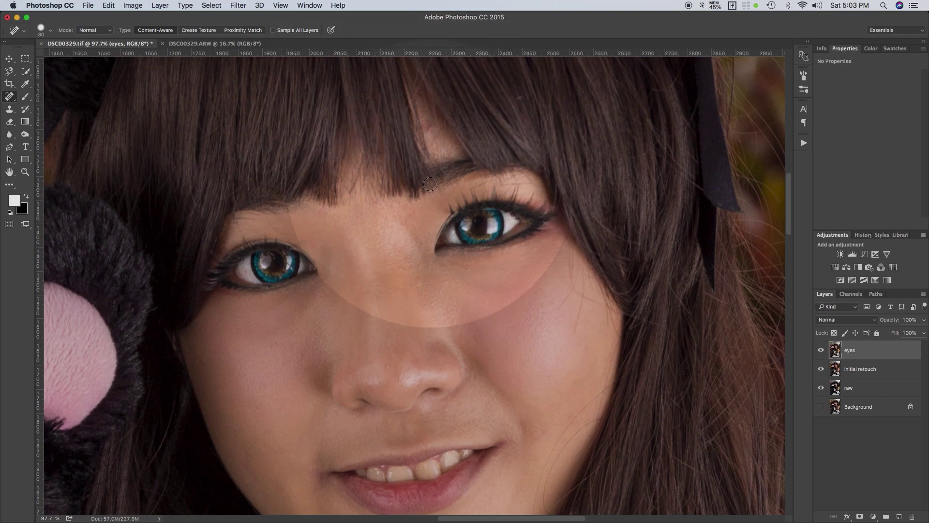
key("bracketleft")
key("bracketleft")
left_click(429, 130)
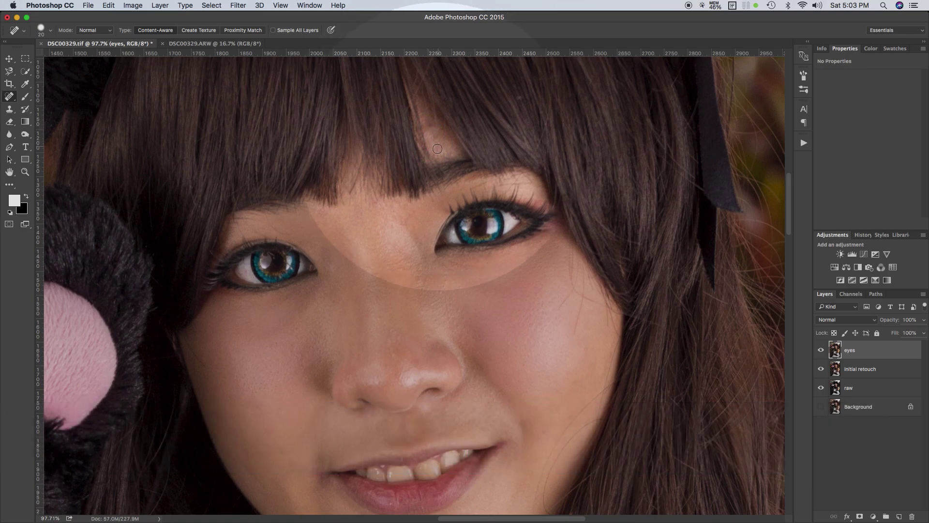
left_click(436, 145)
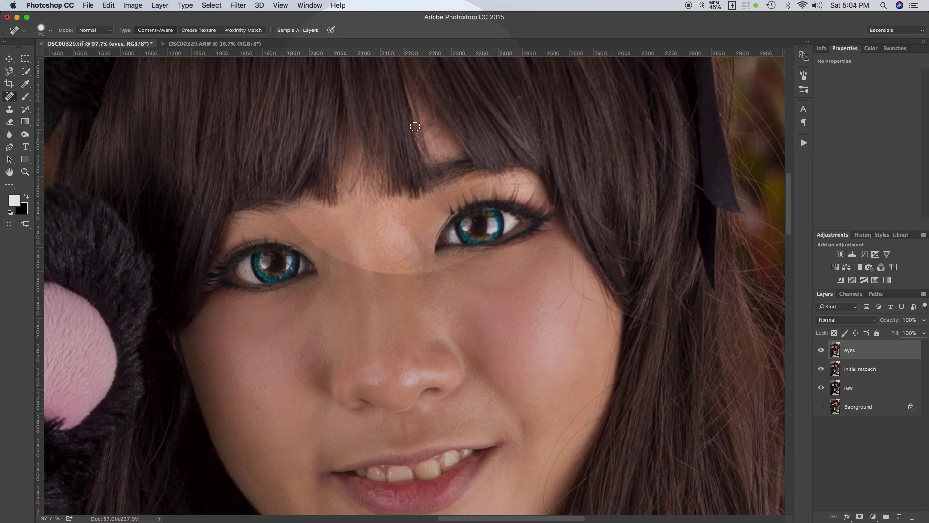
left_click(433, 138)
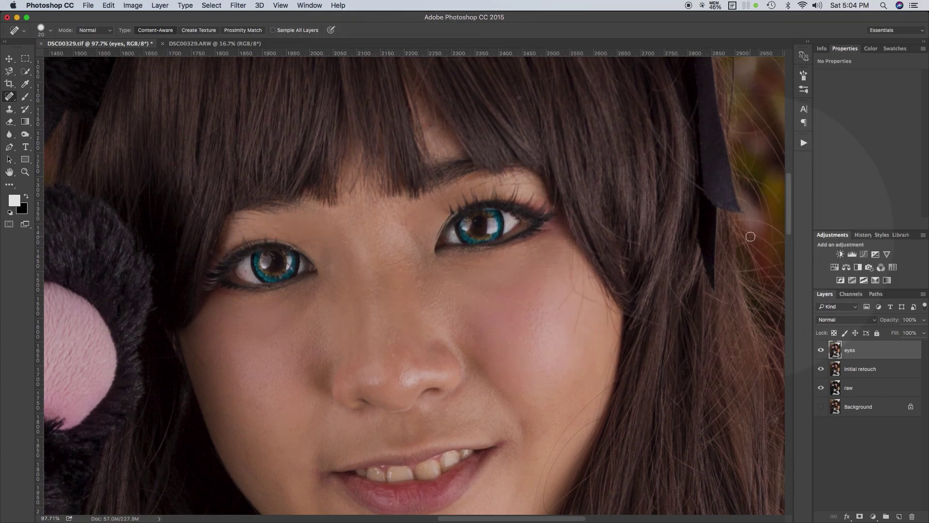
Compare the face before and after the retouch by hiding and showing the eyes layer
key("super")
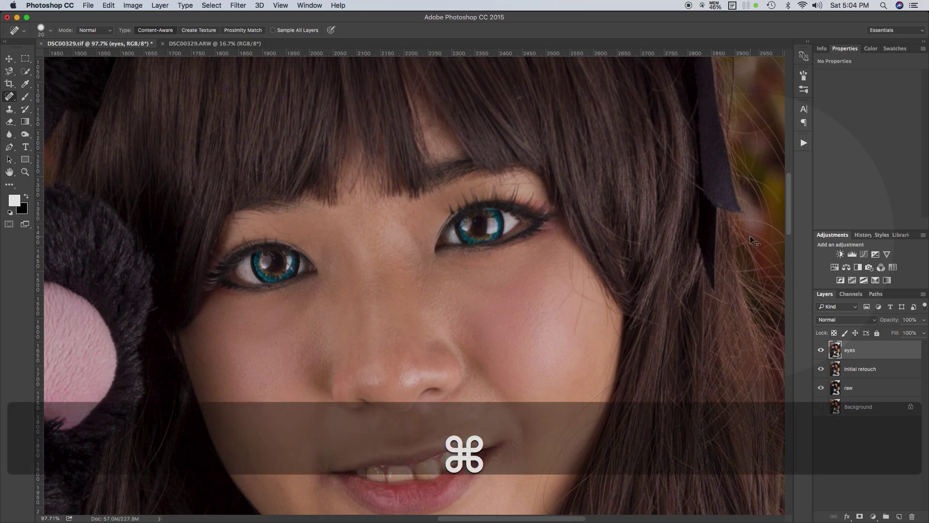
key("super+minus")
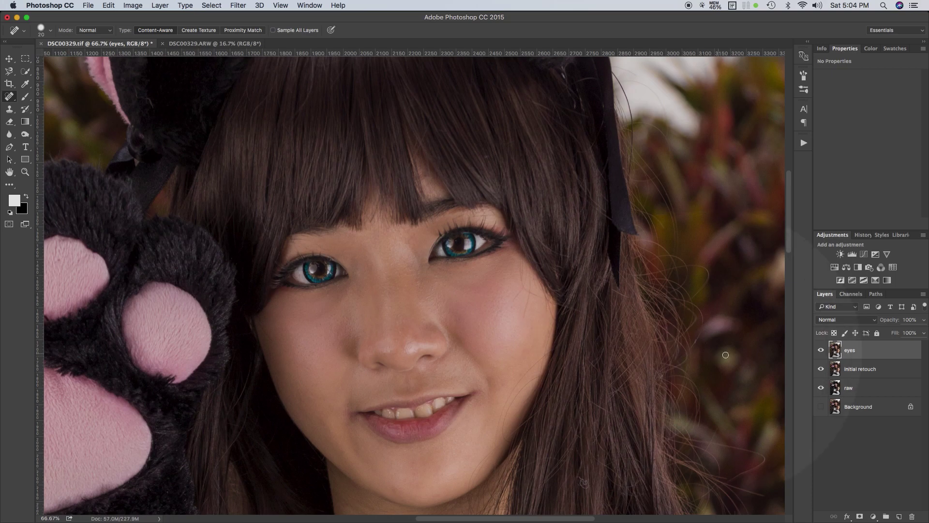
left_click(821, 349)
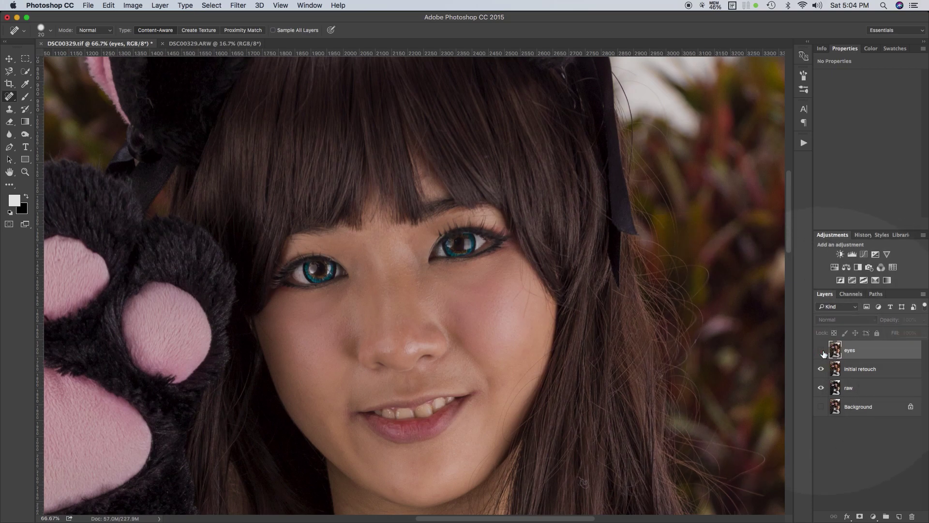
left_click(822, 349)
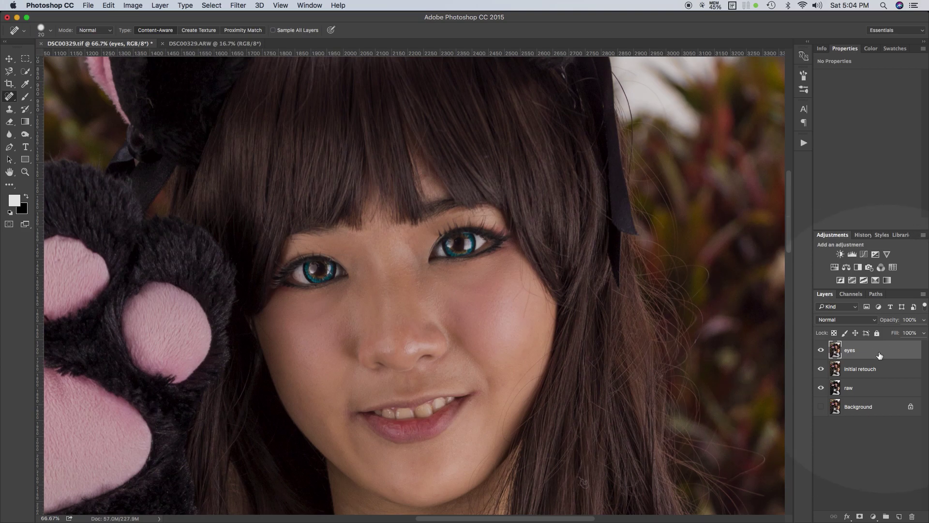
Rename the eyes layer as "eyes and spot"
double_click(849, 350)
key("Right")
type("and spot")
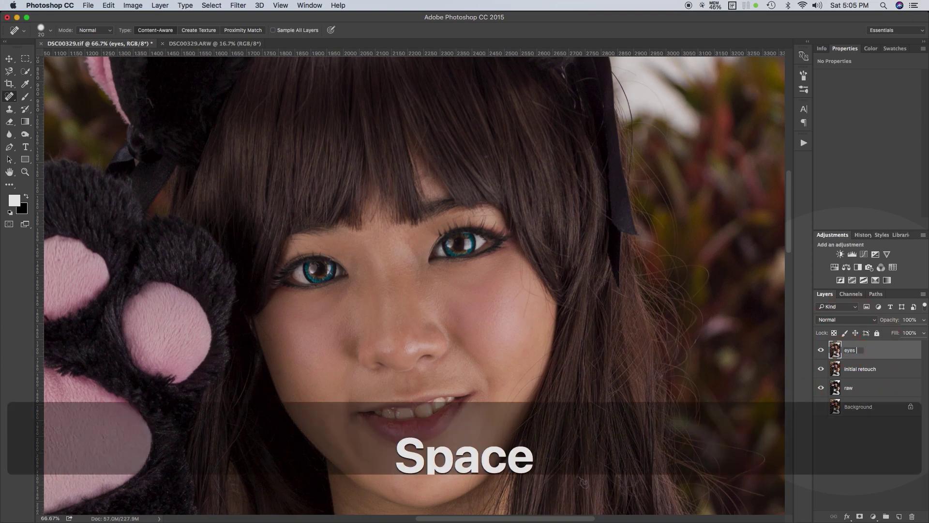
key("Return")
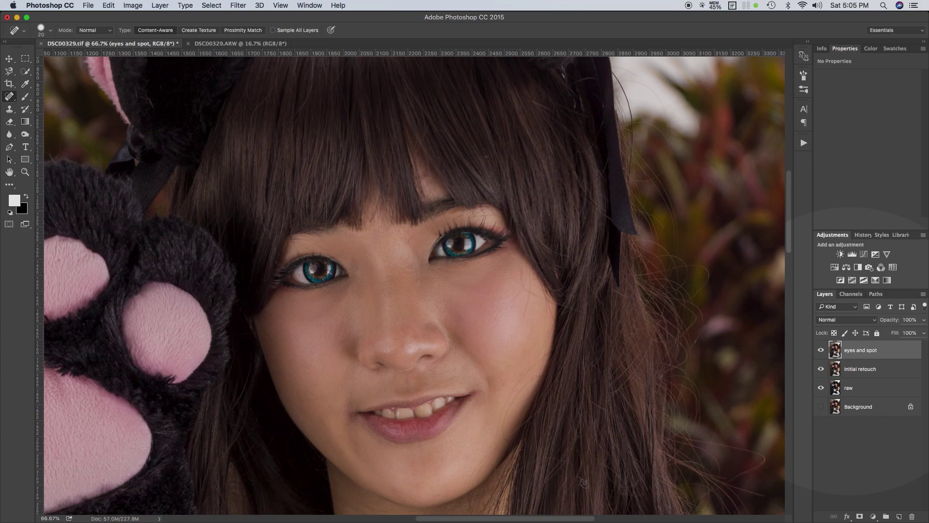
Duplicate the "eyes and spot" layer and rename the copy as "skin"
key("super+j")
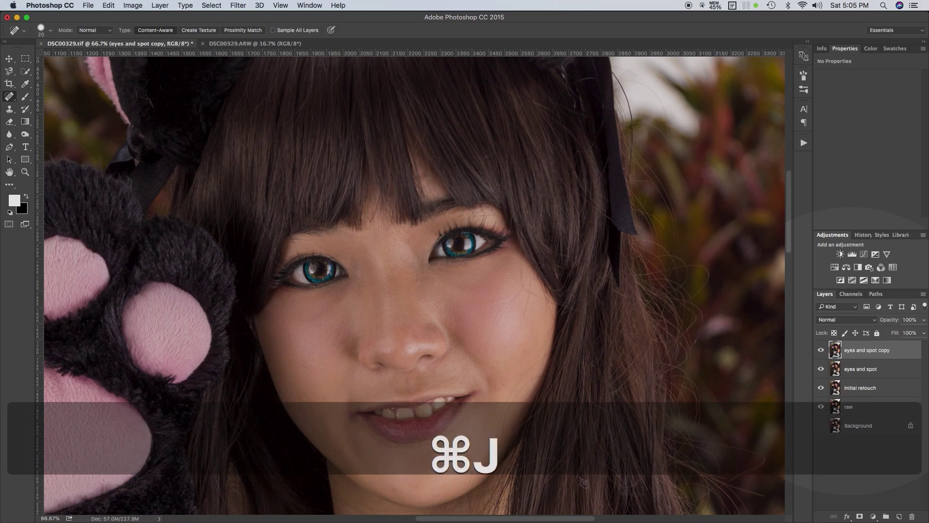
left_click(865, 351)
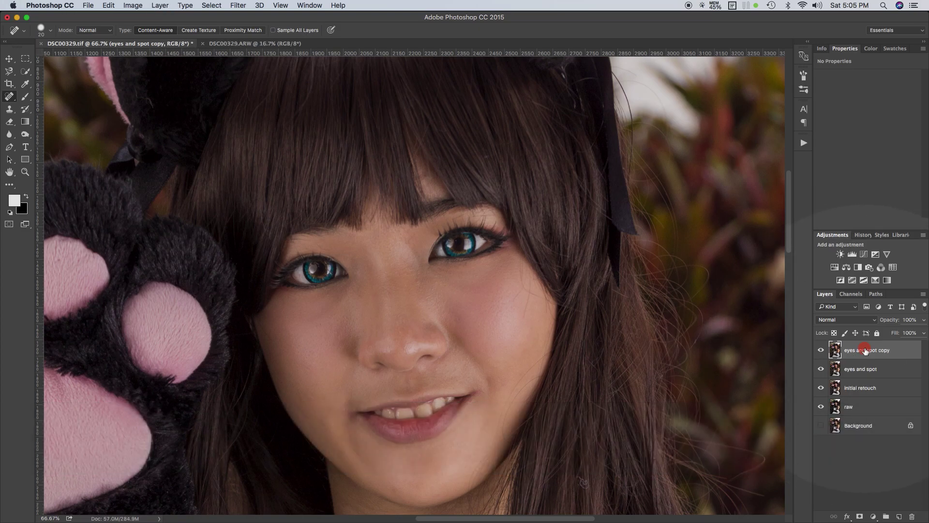
left_click(866, 352)
left_click(861, 352)
double_click(861, 352)
type("skin")
key("Return")
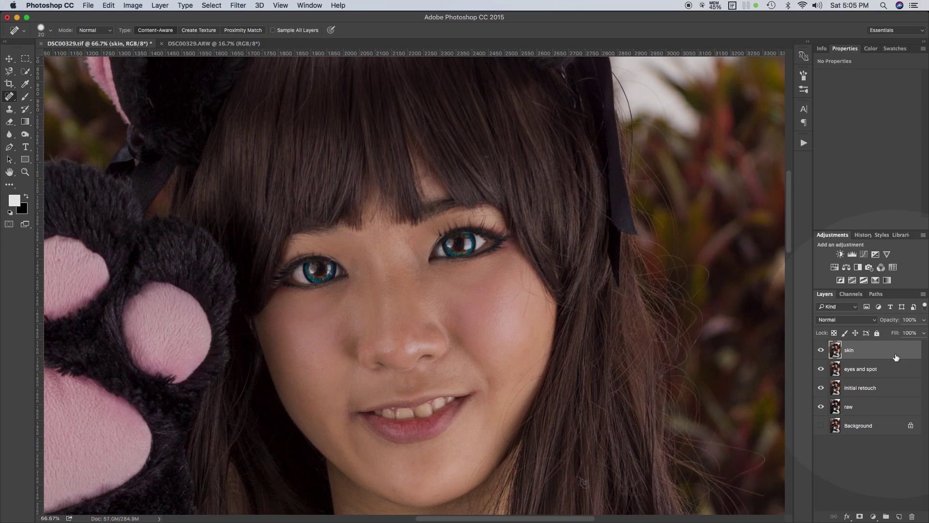
left_click(493, 85)
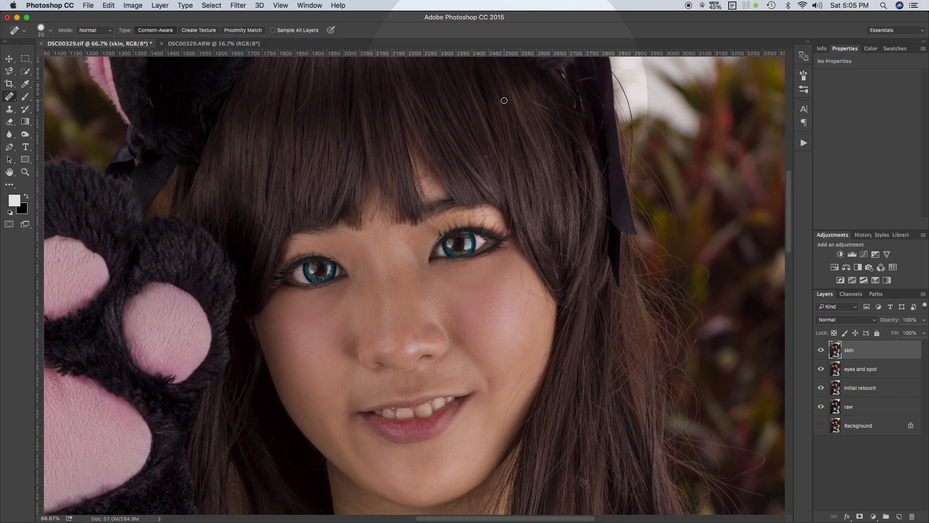
left_click(233, 5)
left_click(233, 6)
left_click(233, 5)
left_click(234, 5)
left_click(209, 5)
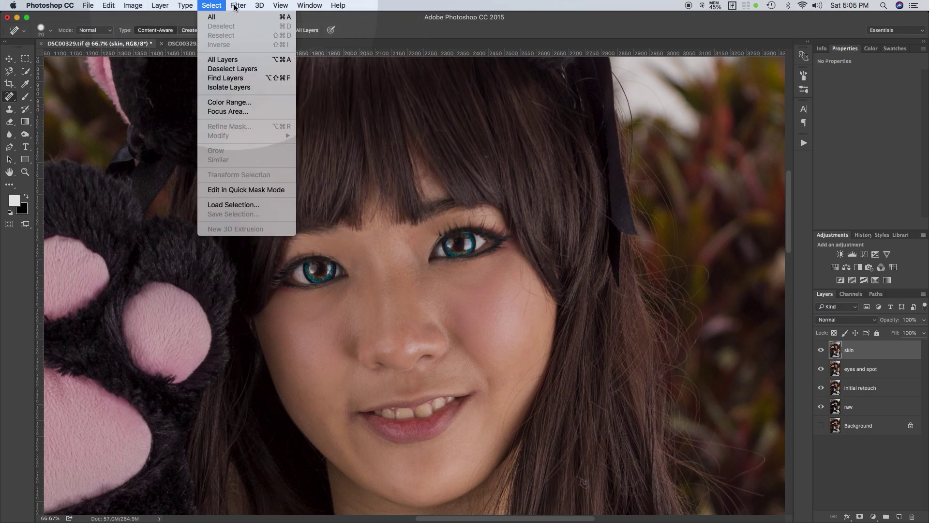
mouse_move(235, 6)
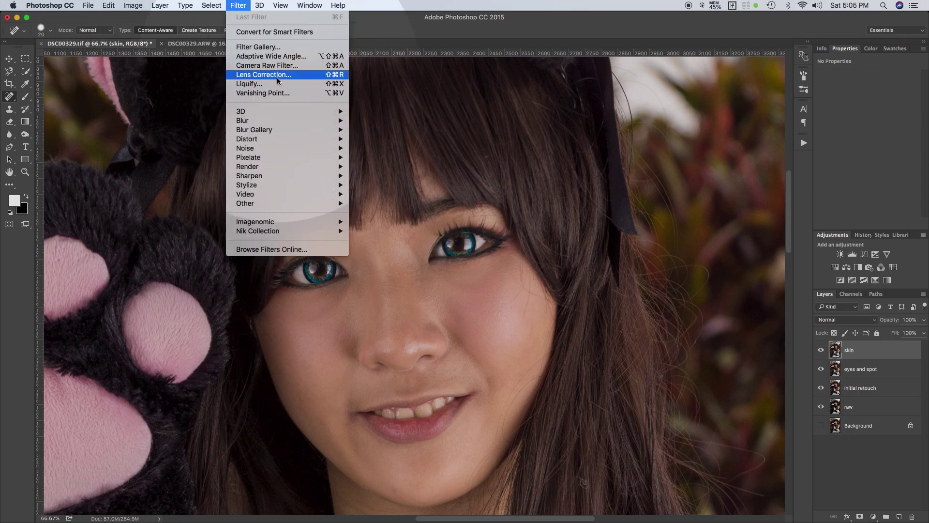
mouse_move(312, 122)
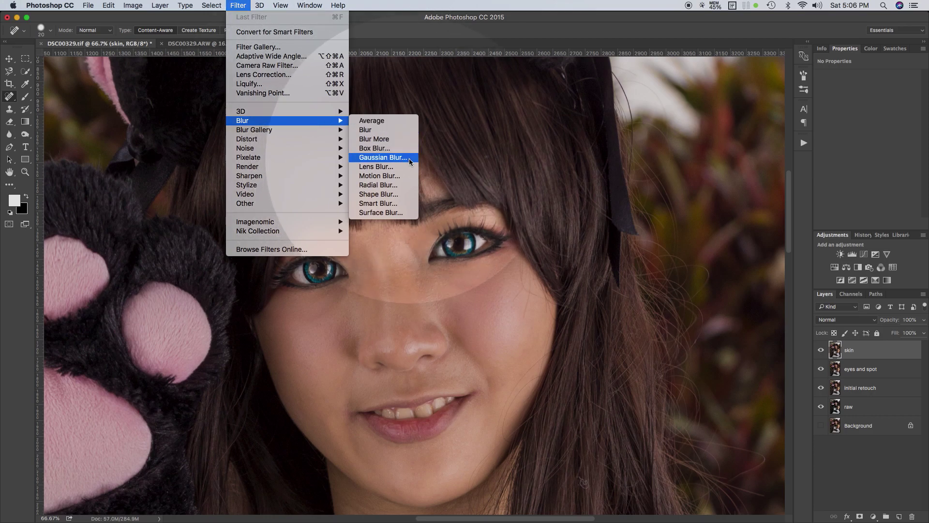
left_click(399, 214)
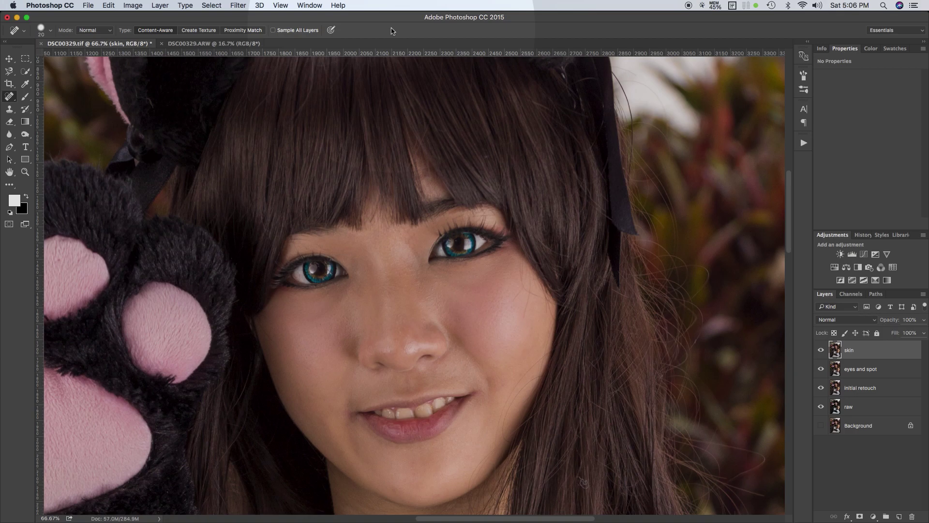
left_click(235, 7)
left_click(234, 7)
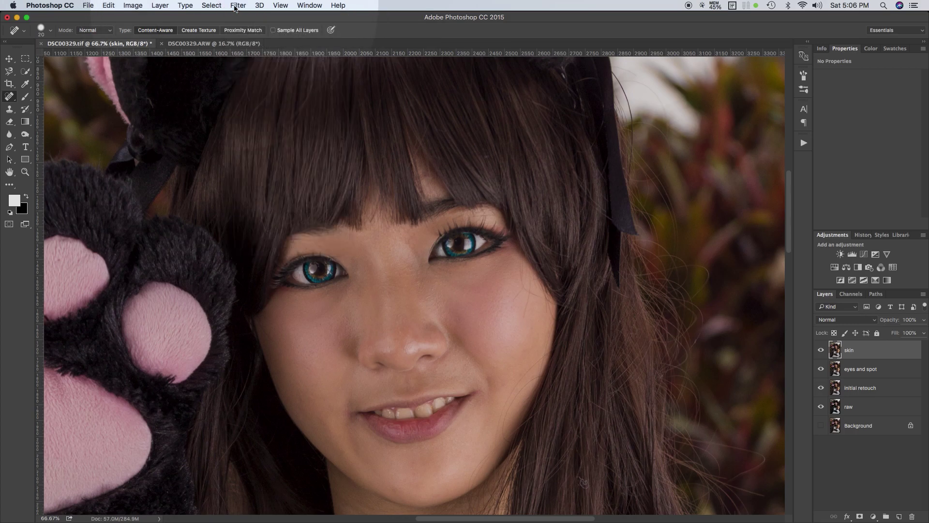
left_click(235, 7)
left_click(237, 6)
left_click(237, 7)
left_click(237, 7)
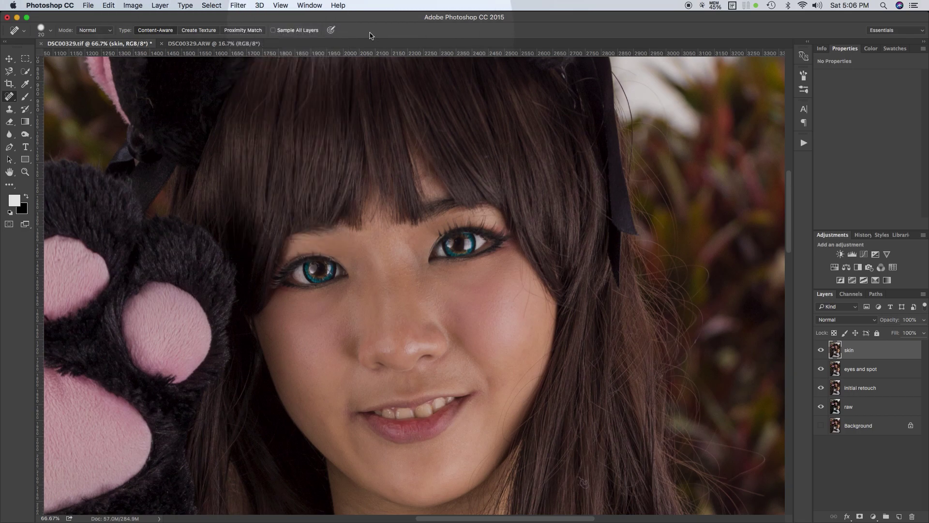
left_click(238, 6)
left_click(238, 5)
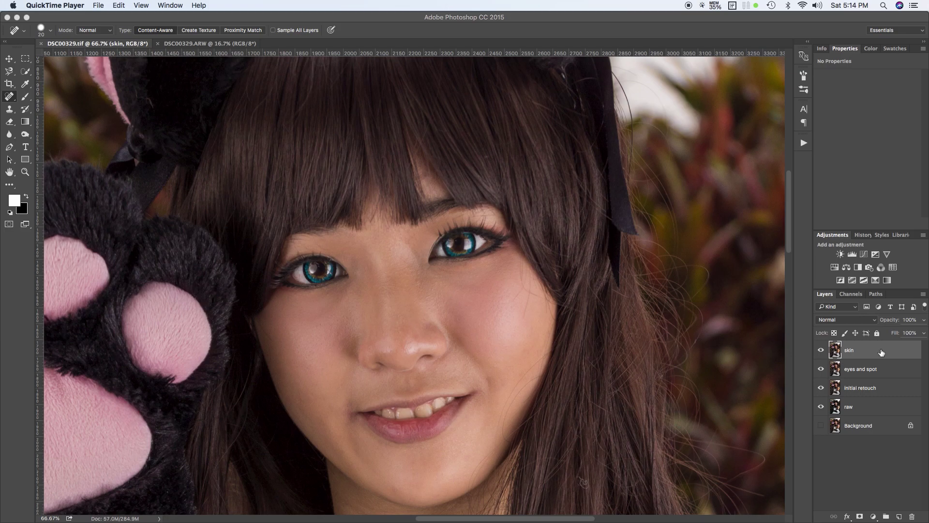
Hide the "skin" layer and set the "eyes and spot" layer's opacity to 38%, toggling that layer's visibility to compare
left_click(826, 354)
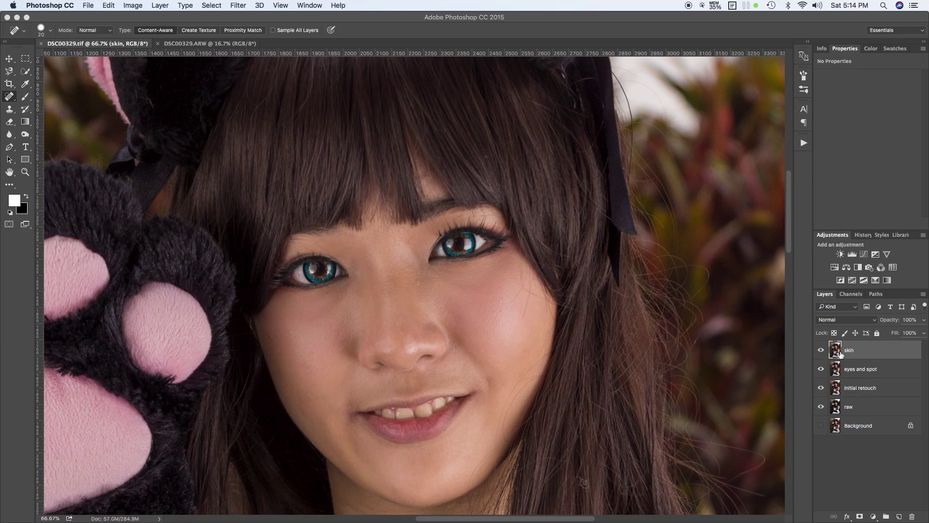
left_click(821, 350)
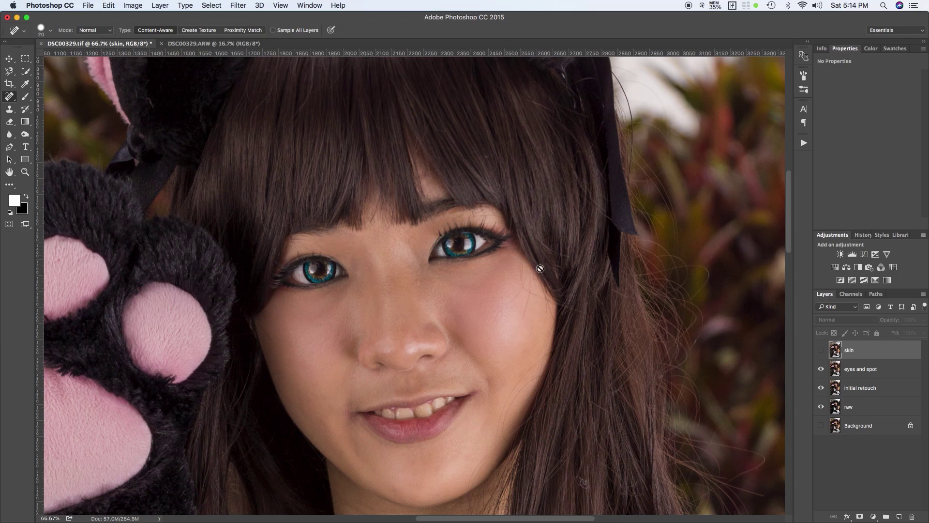
left_click(862, 371)
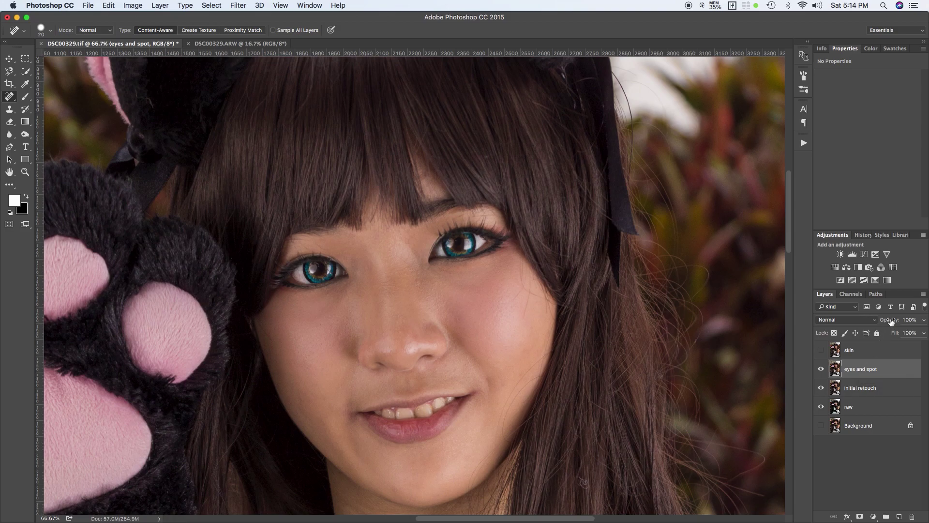
left_click_drag(891, 322, 861, 325)
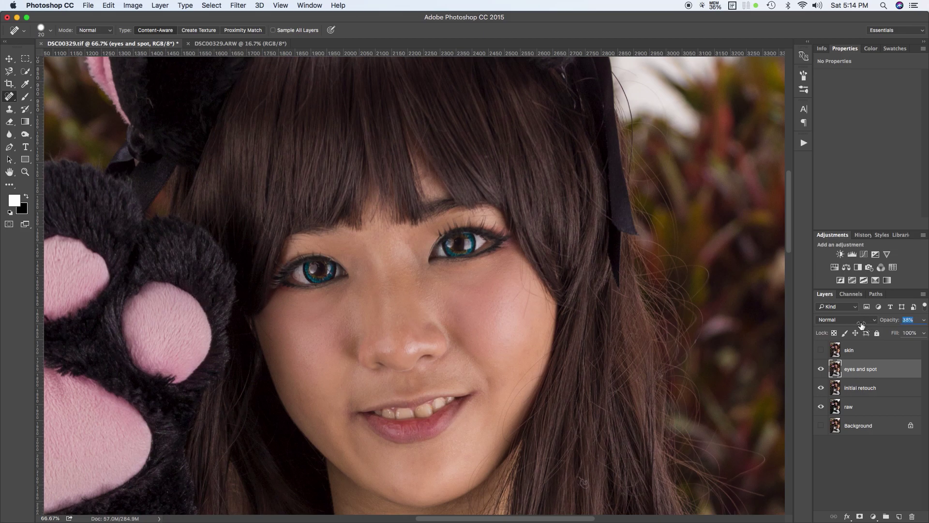
left_click(821, 369)
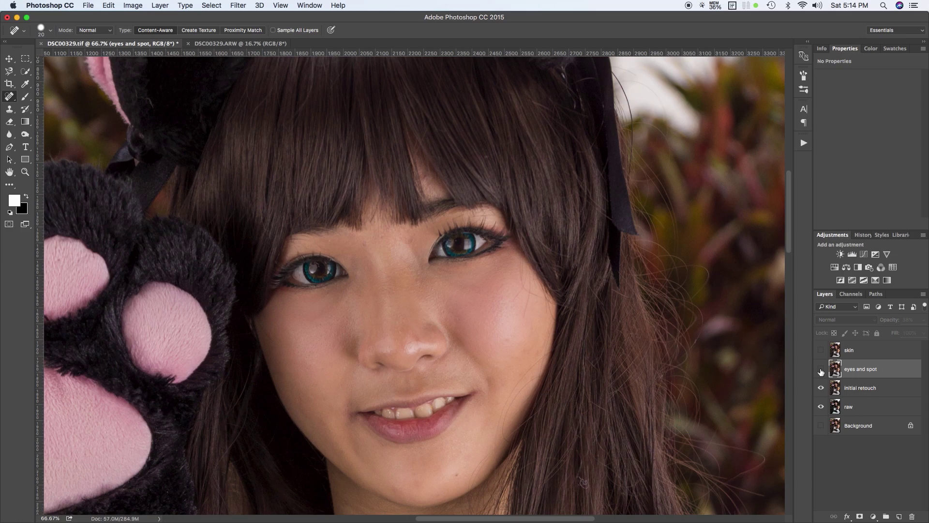
left_click(820, 370)
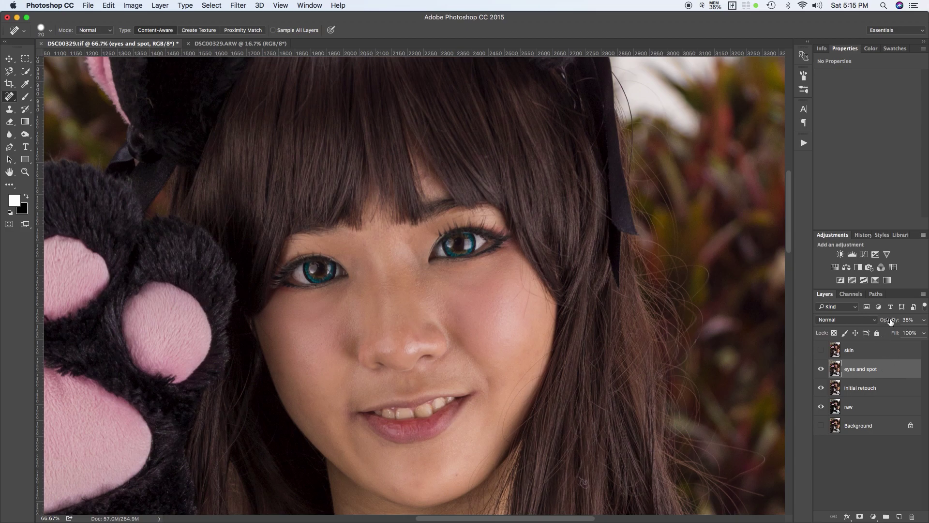
Set the "eyes and spot" layer's opacity to 100%, and show and select the "skin" layer
left_click_drag(889, 323, 926, 327)
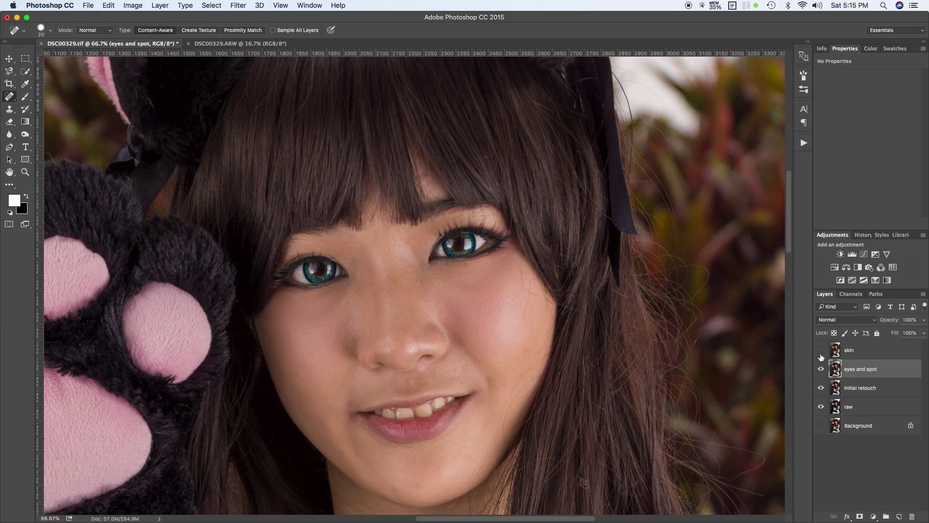
left_click(851, 355)
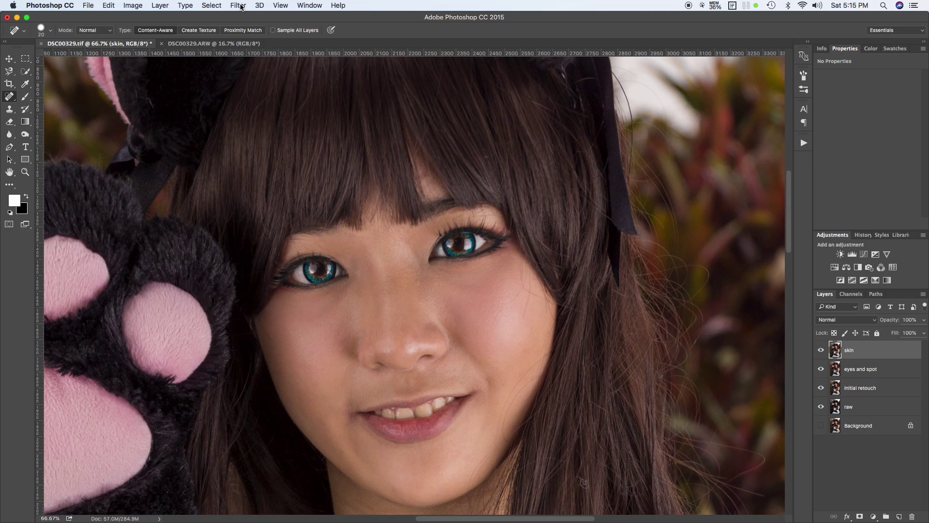
Open the Camera Raw filter on the "skin" layer and bring up its Detail settings
left_click(238, 6)
left_click(238, 5)
left_click(239, 6)
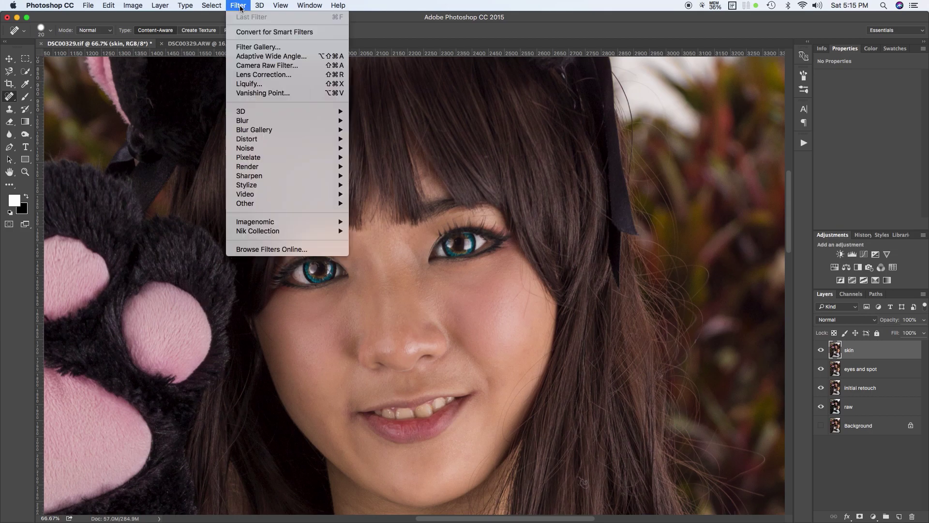
mouse_move(308, 125)
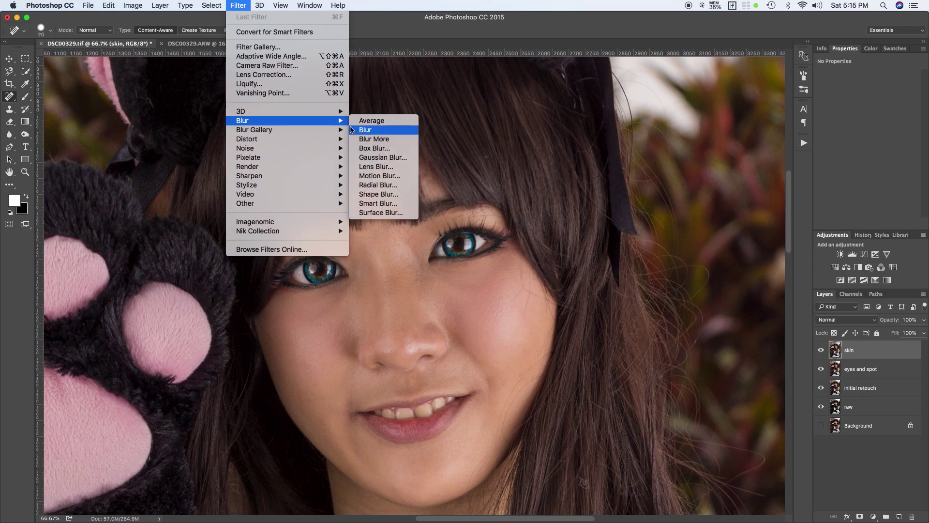
left_click(276, 67)
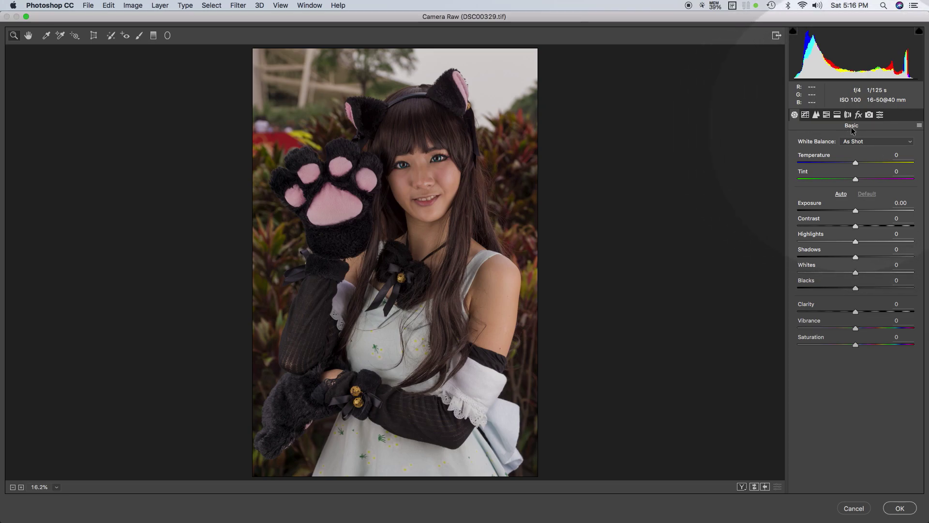
left_click(816, 116)
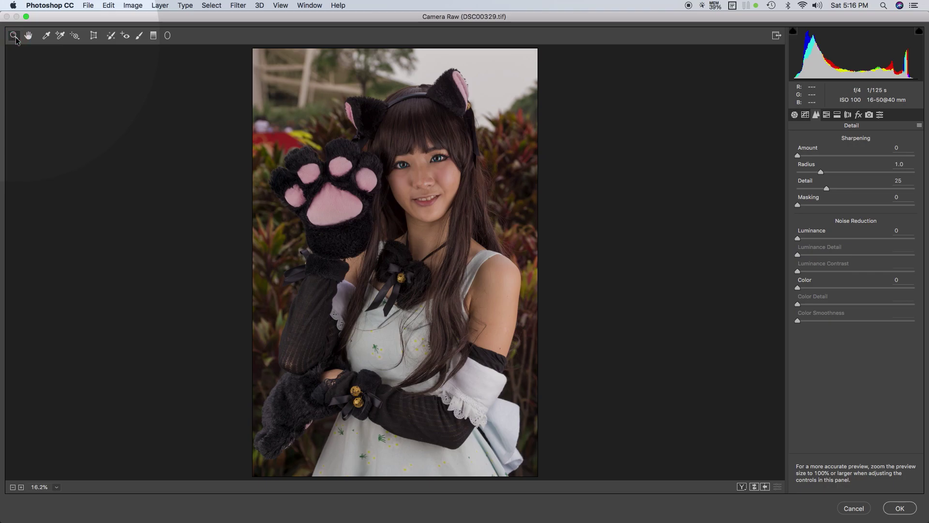
left_click_drag(319, 115, 515, 230)
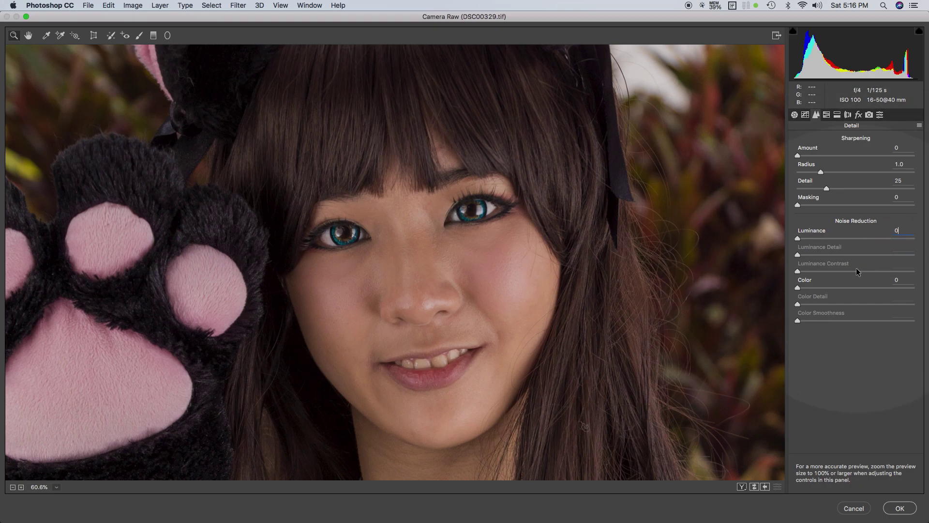
Set the noise reduction Luminance to 80 and apply the Camera Raw filter to the "skin" layer
key("Left")
type("5")
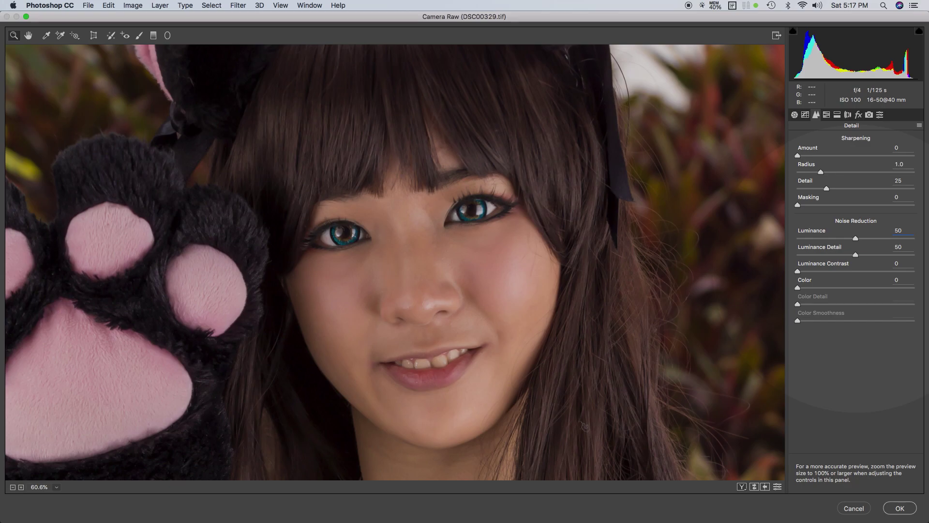
key("shift+Left")
type("8")
key("Tab")
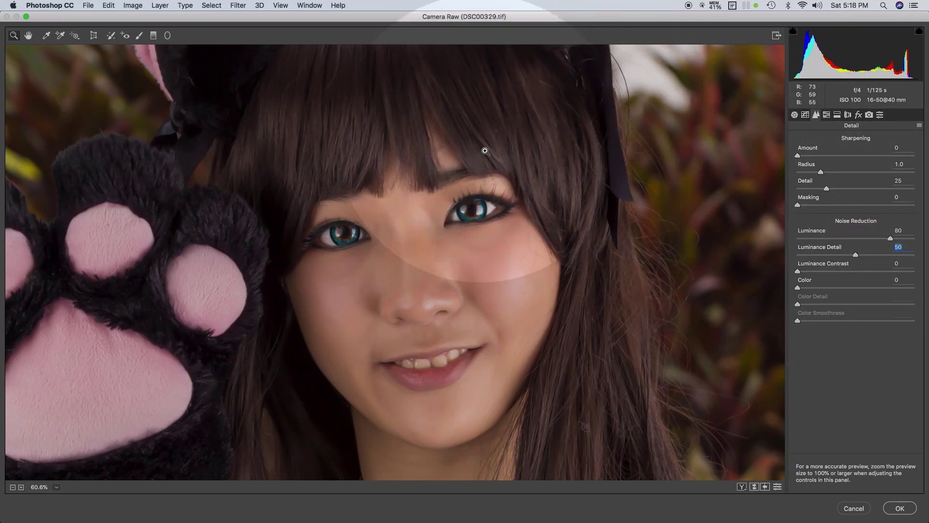
left_click(897, 511)
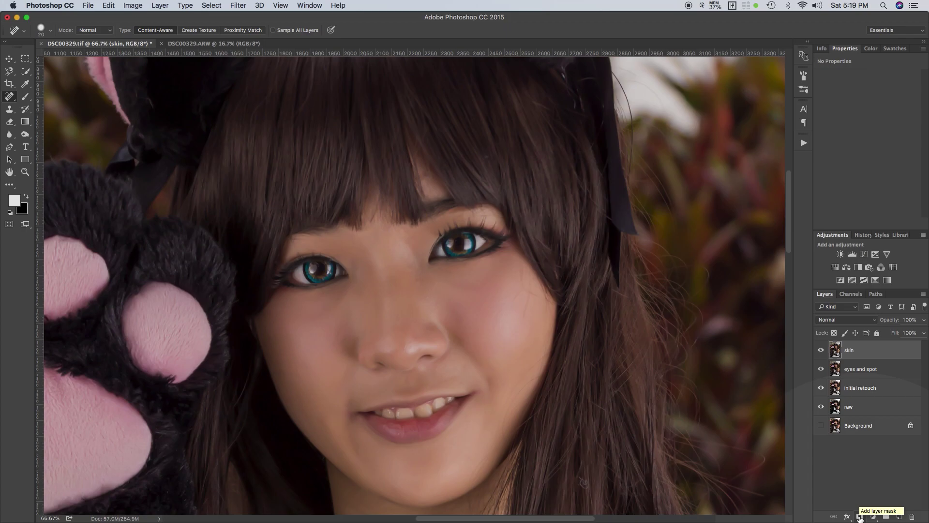
Add a black layer mask that hides the whole "skin" layer and choose the Brush tool
key("alt")
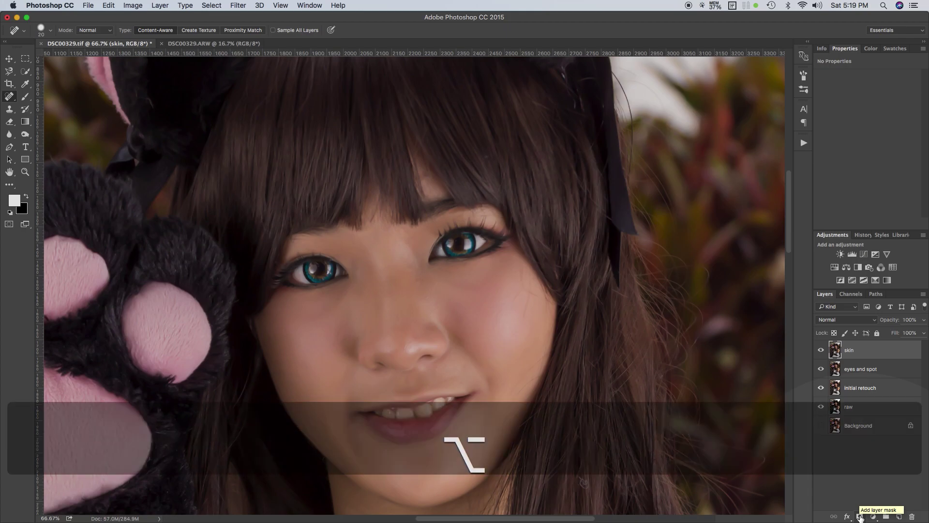
left_click(859, 517, "alt")
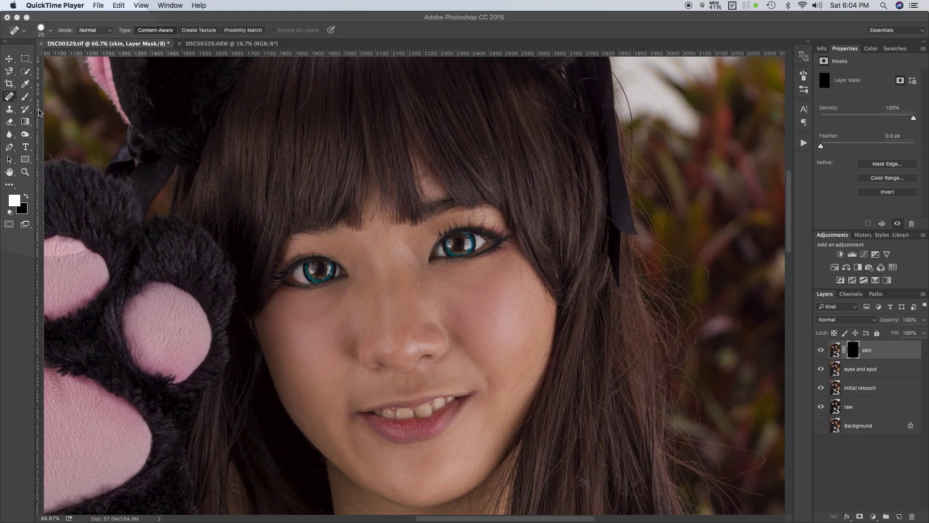
left_click(25, 98)
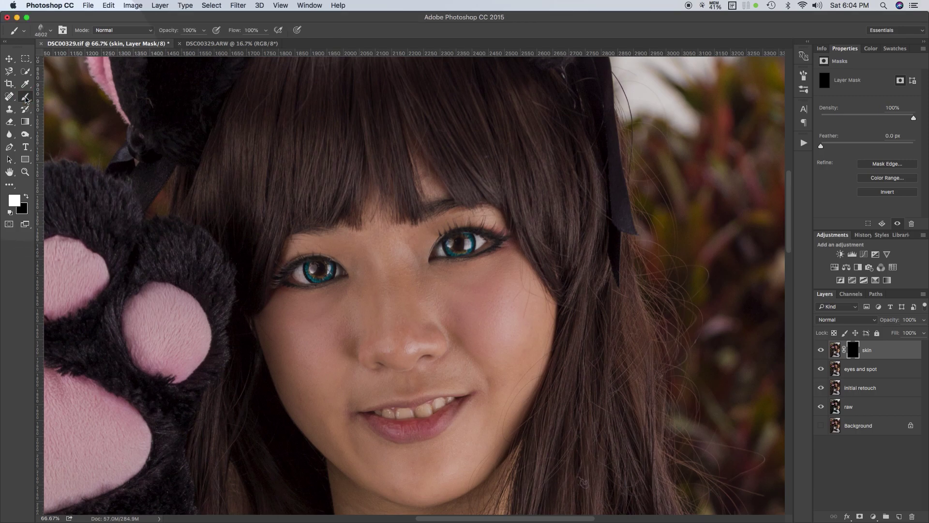
left_click(26, 99)
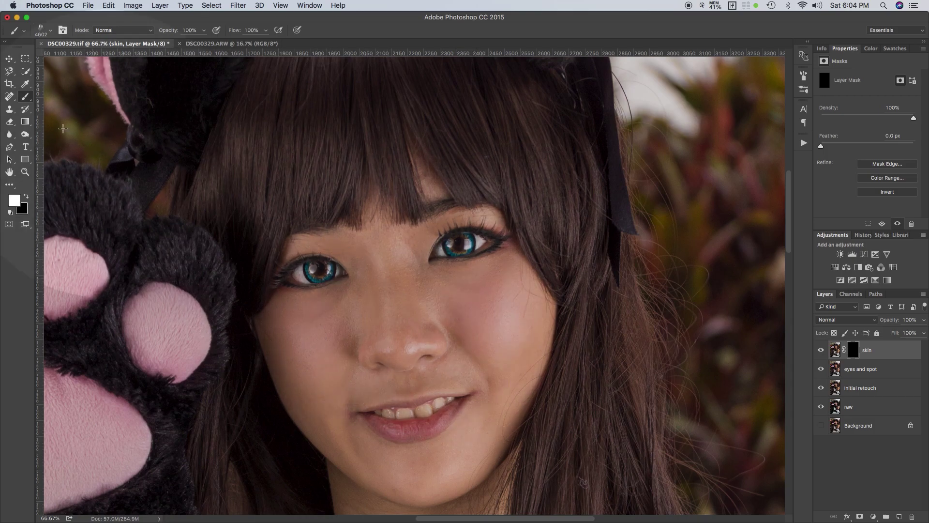
left_click(27, 98)
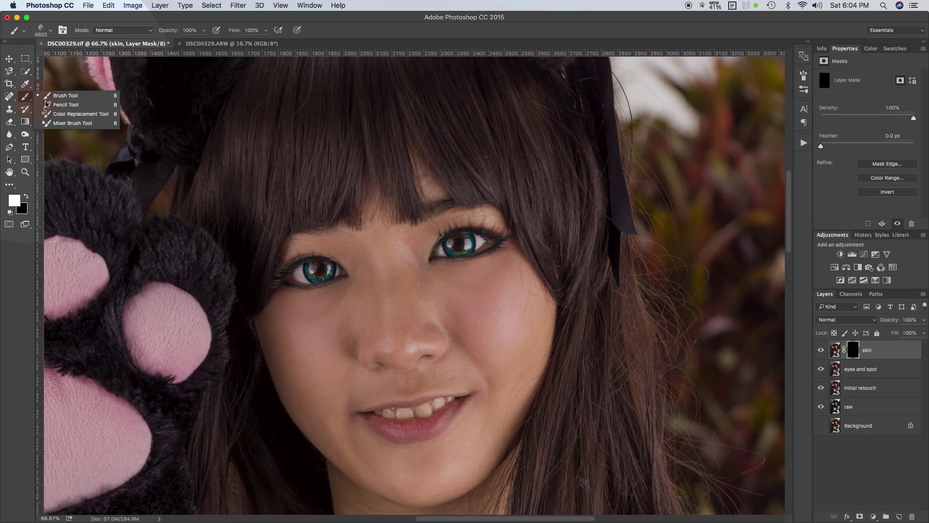
left_click(66, 96)
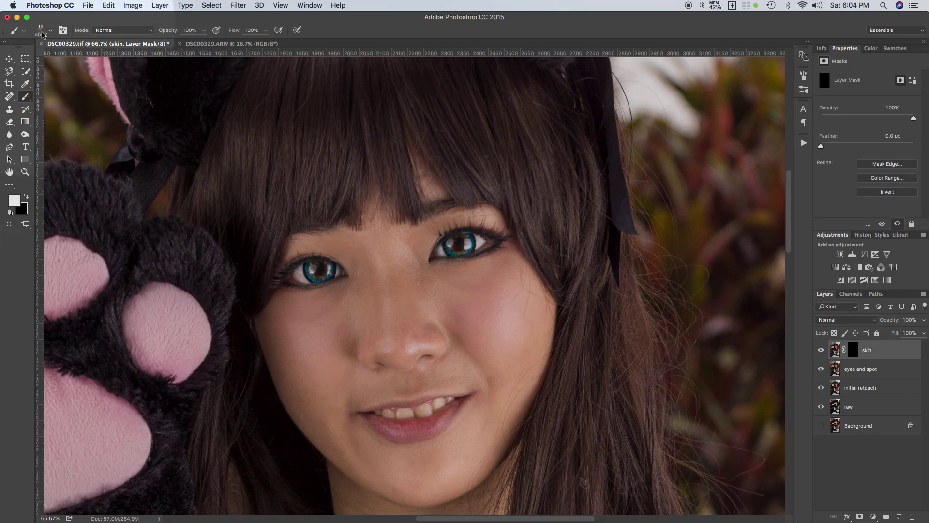
Pick a soft round brush preset with 0% hardness for painting on the mask
left_click(51, 31)
left_click(50, 32)
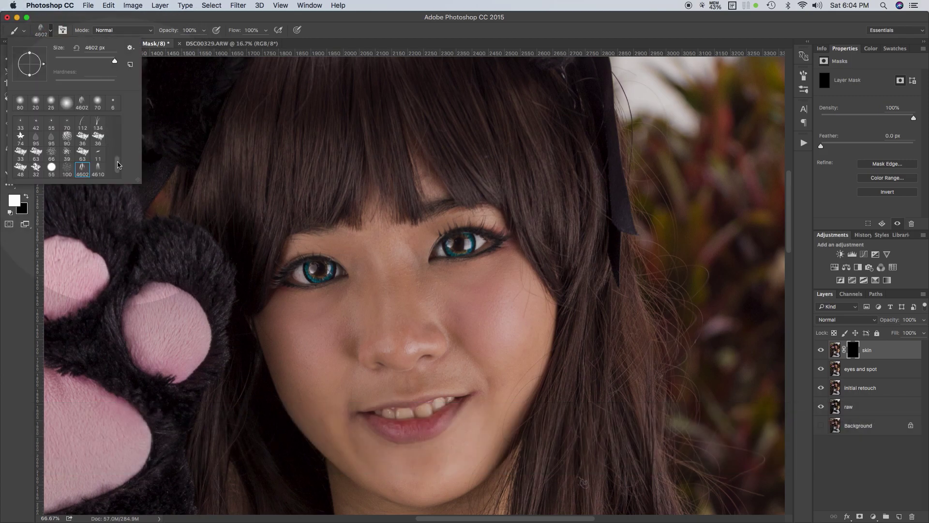
left_click_drag(119, 128, 121, 112)
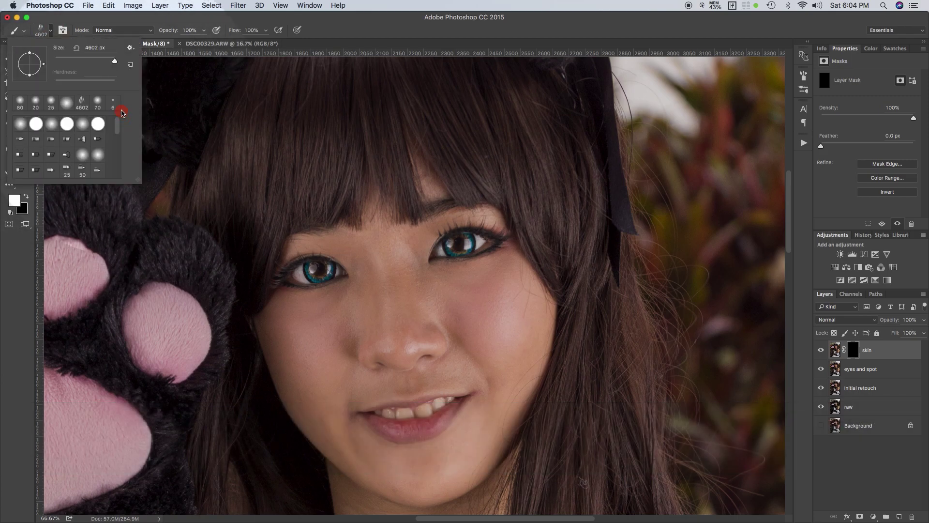
left_click(52, 124)
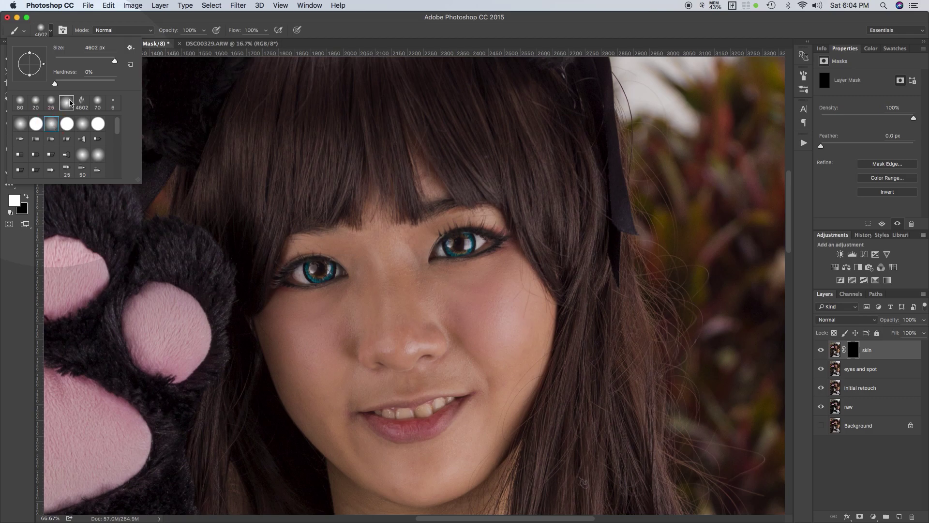
left_click(350, 31)
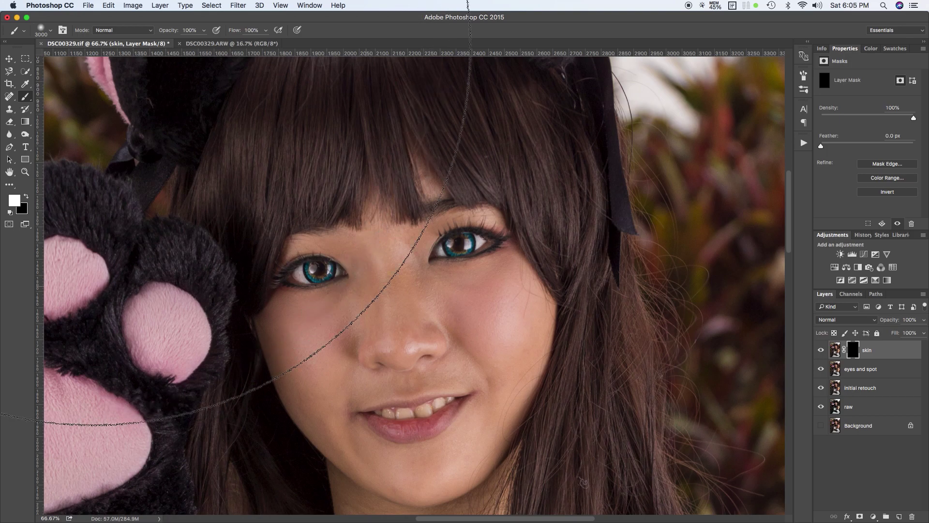
Reduce the brush size to 200 px
key("[")
key("[")
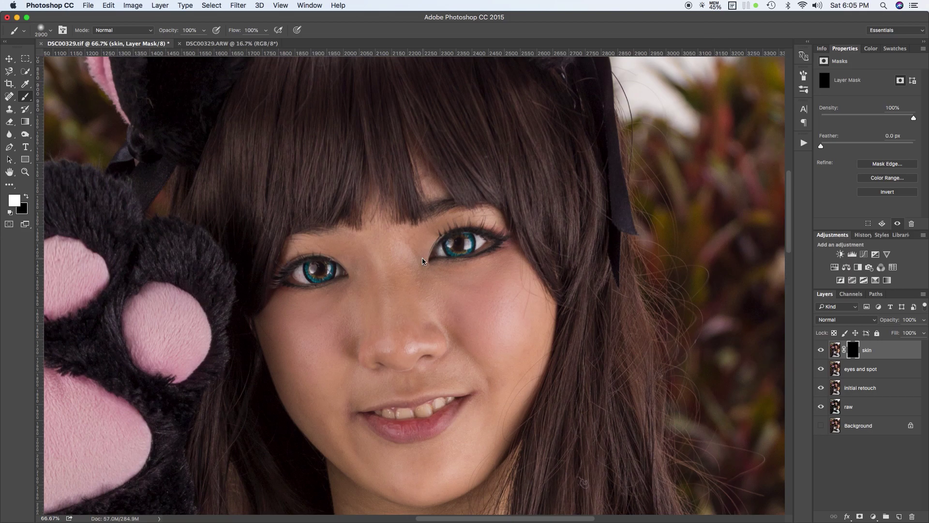
key("[")
key("[")
key("[")
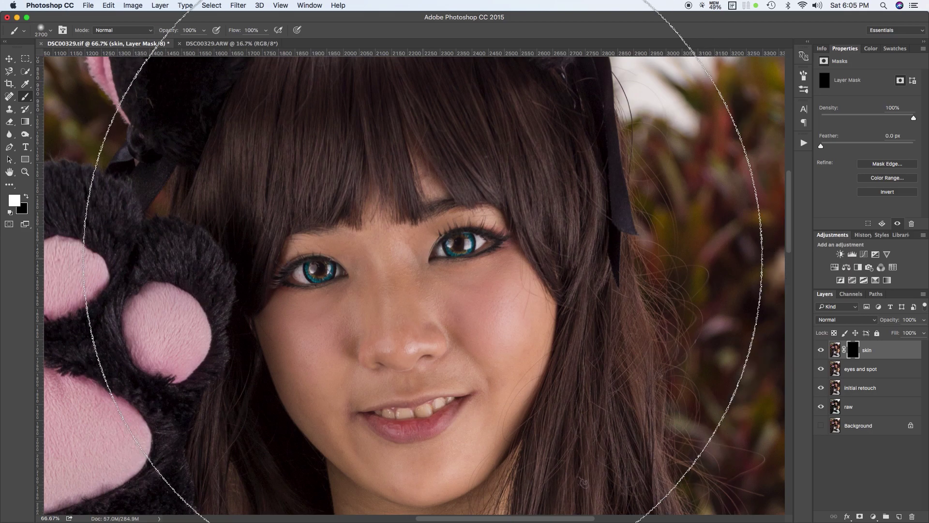
key("[")
key("[")
key("[")
key("[")
key("[")
key("[")
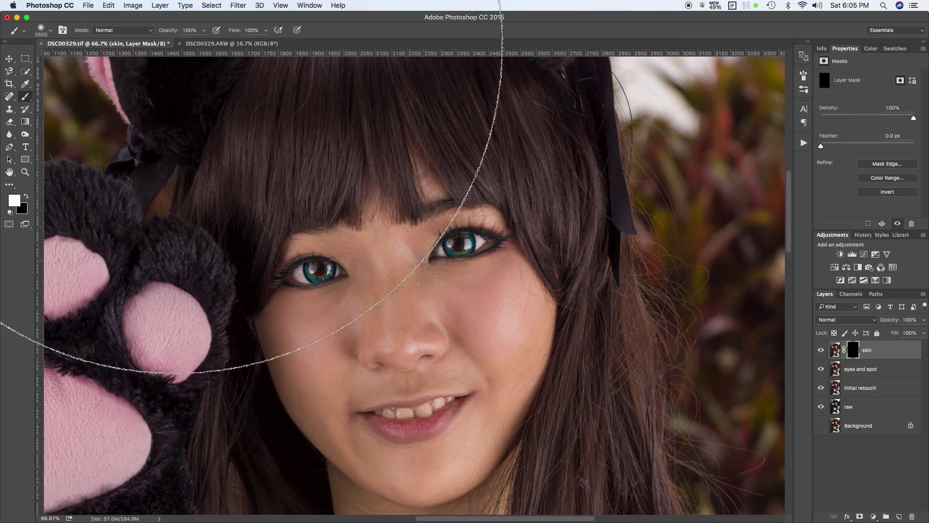
left_click(50, 32)
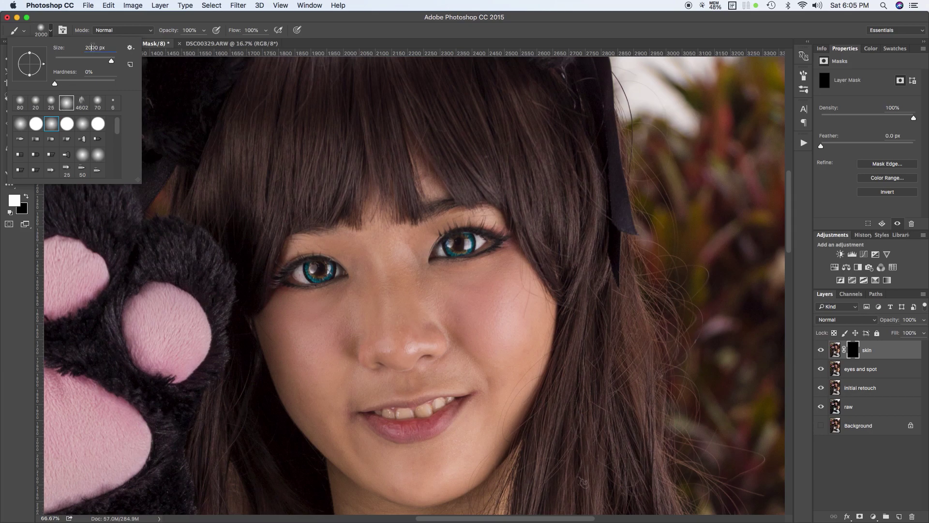
key("Return")
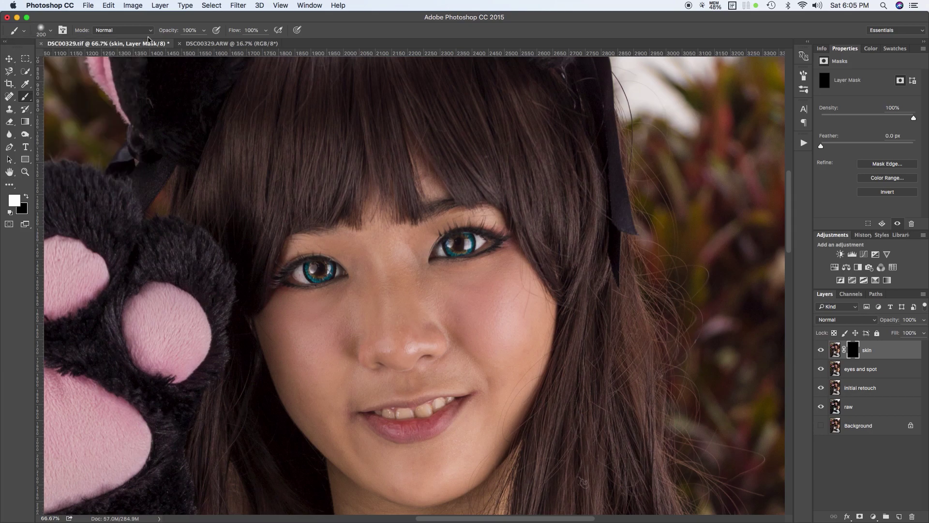
key("]")
key("]")
key("bracketright")
key("bracketright")
key("p")
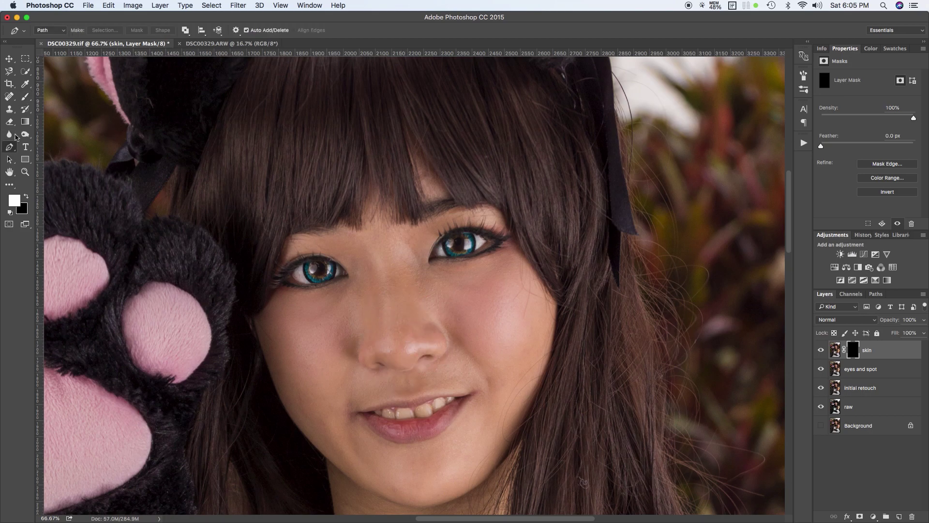
left_click(25, 98)
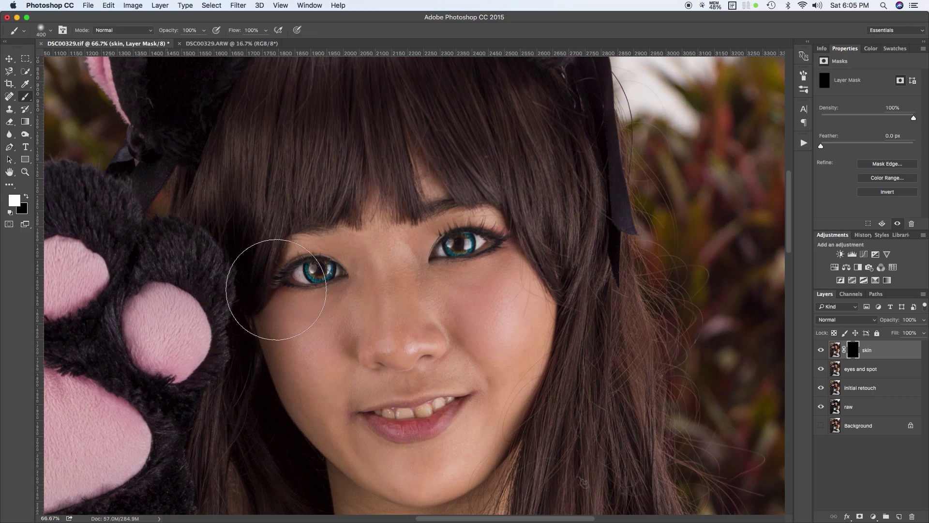
key("bracketleft")
key("bracketleft")
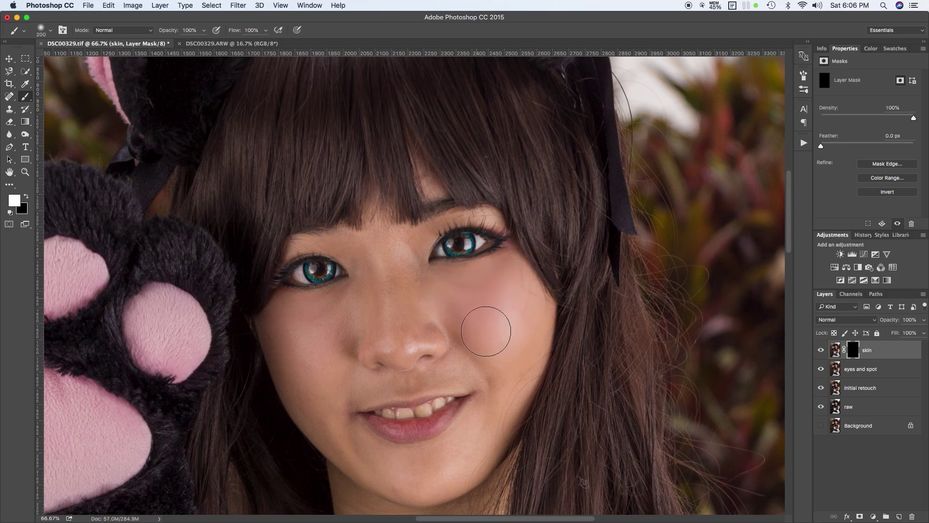
Paint white on the "skin" layer's mask over the facial skin, varying the brush size, and toggle the layer's visibility to compare
mouse_move(505, 362)
left_mouse_down()
mouse_move(498, 492)
mouse_move(507, 377)
mouse_move(518, 366)
mouse_move(486, 439)
mouse_move(514, 375)
mouse_move(463, 452)
mouse_move(493, 421)
mouse_move(475, 443)
mouse_move(473, 461)
mouse_move(484, 466)
mouse_move(439, 490)
mouse_move(471, 479)
mouse_move(478, 439)
left_mouse_up()
key("bracketleft")
mouse_move(448, 468)
left_mouse_down()
mouse_move(452, 460)
mouse_move(417, 468)
mouse_move(465, 444)
mouse_move(437, 463)
mouse_move(445, 463)
mouse_move(460, 444)
mouse_move(406, 469)
mouse_move(413, 477)
mouse_move(351, 450)
mouse_move(330, 428)
mouse_move(300, 339)
mouse_move(282, 314)
mouse_move(323, 424)
mouse_move(286, 321)
mouse_move(308, 346)
mouse_move(303, 328)
mouse_move(285, 320)
mouse_move(338, 310)
mouse_move(341, 365)
mouse_move(315, 383)
mouse_move(338, 346)
mouse_move(340, 310)
mouse_move(296, 311)
mouse_move(337, 334)
left_mouse_up()
key("bracketleft")
key("bracketleft")
key("bracketleft")
key("bracketright")
key("bracketright")
key("bracketright")
key("bracketleft")
key("bracketleft")
key("bracketright")
key("bracketright")
key("bracketright")
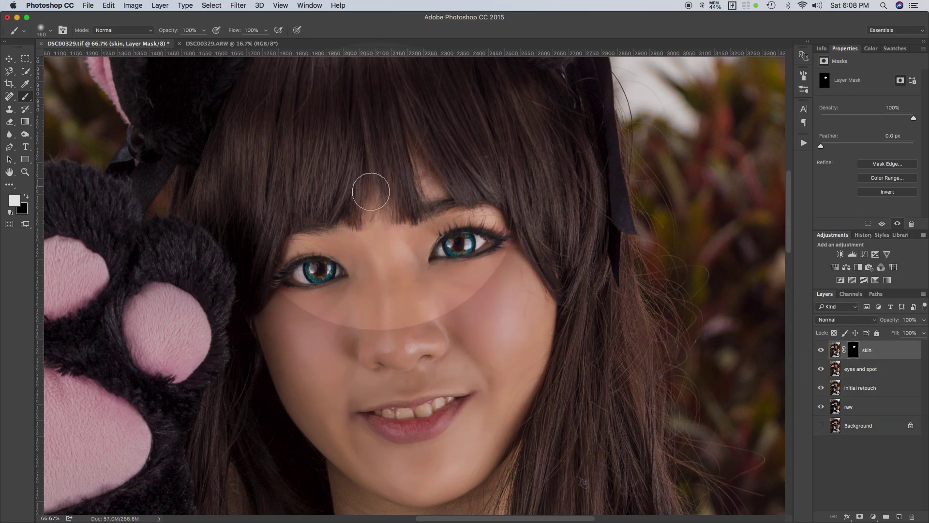
left_click(821, 352)
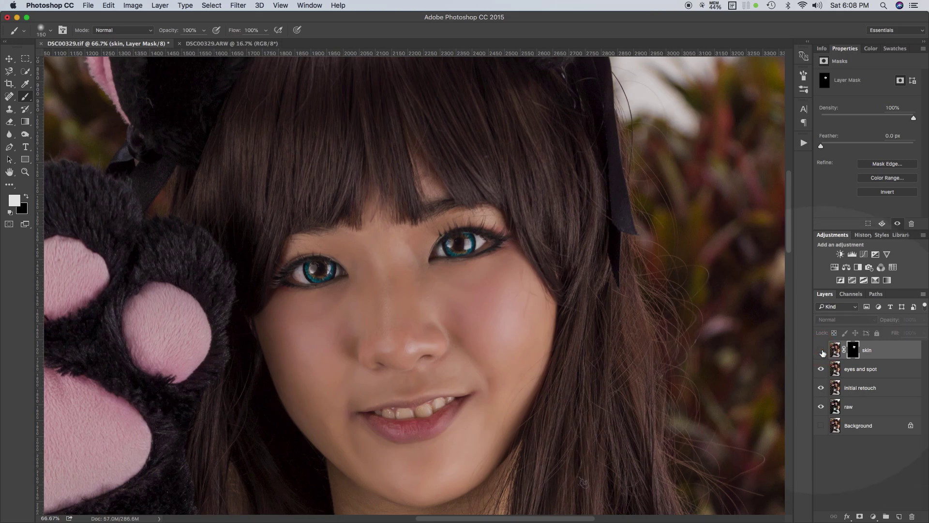
left_click(821, 352)
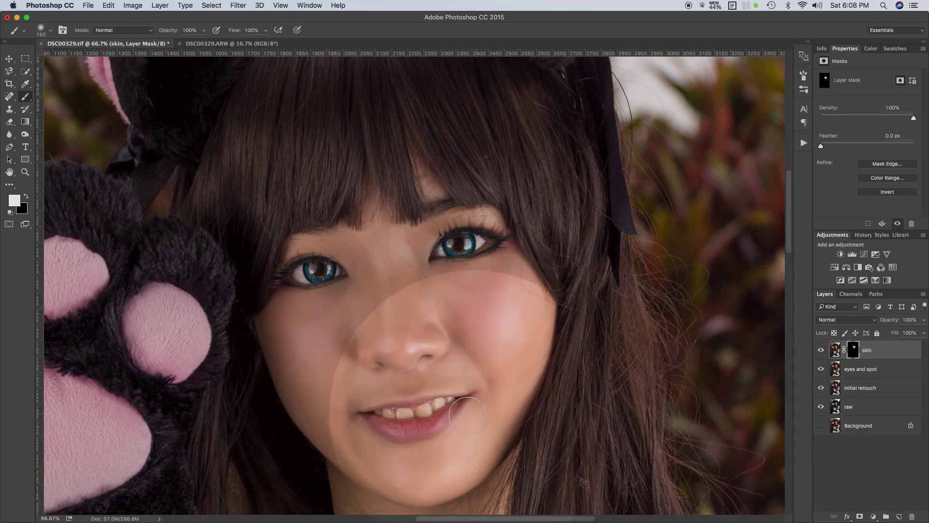
Paint white on the "skin" layer's mask over the neck below the chin, adjusting the brush size to fit
key("space")
left_click_drag(469, 425, 415, 242)
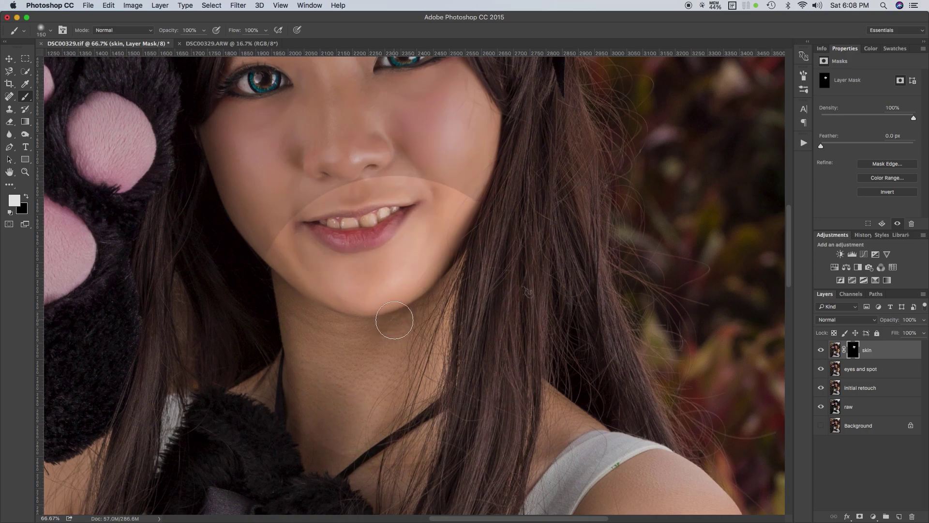
key("alt")
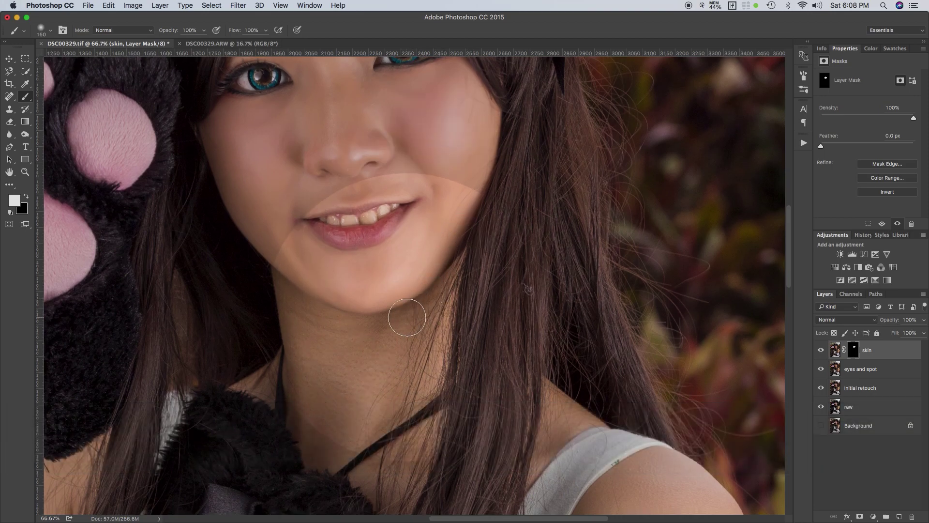
key("alt")
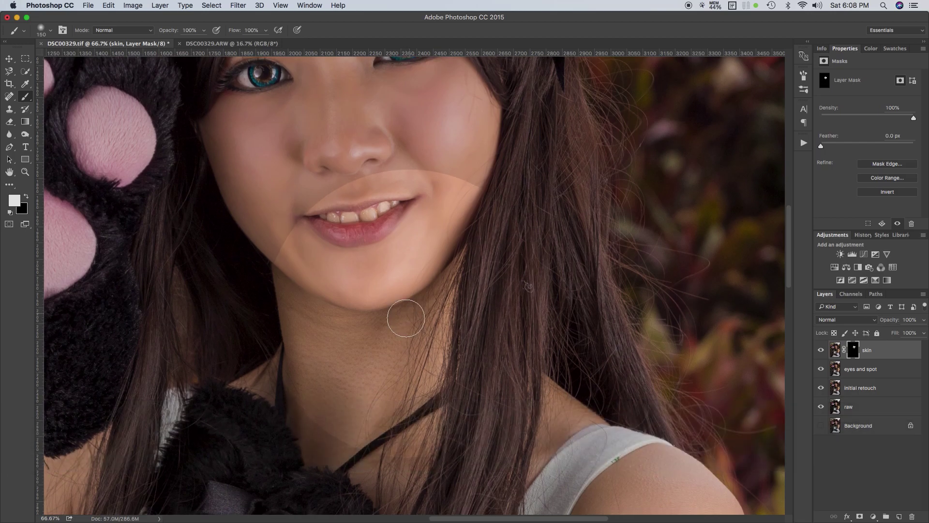
scroll(385, 328, "down", 2)
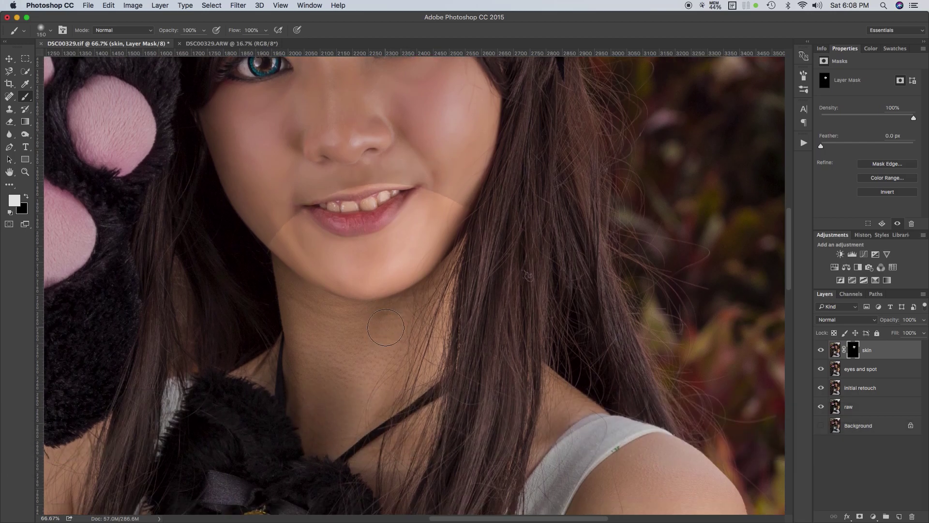
scroll(386, 328, "down", 2)
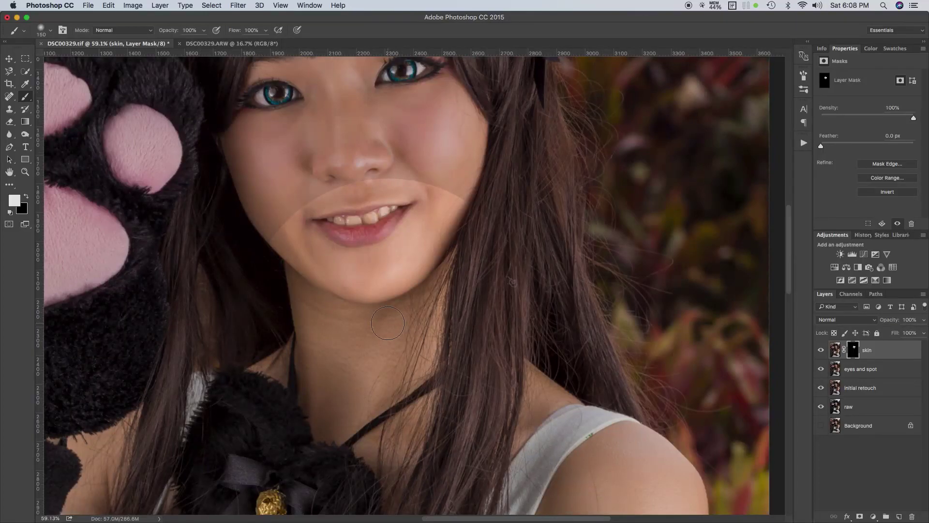
key("bracketright")
key("bracketright")
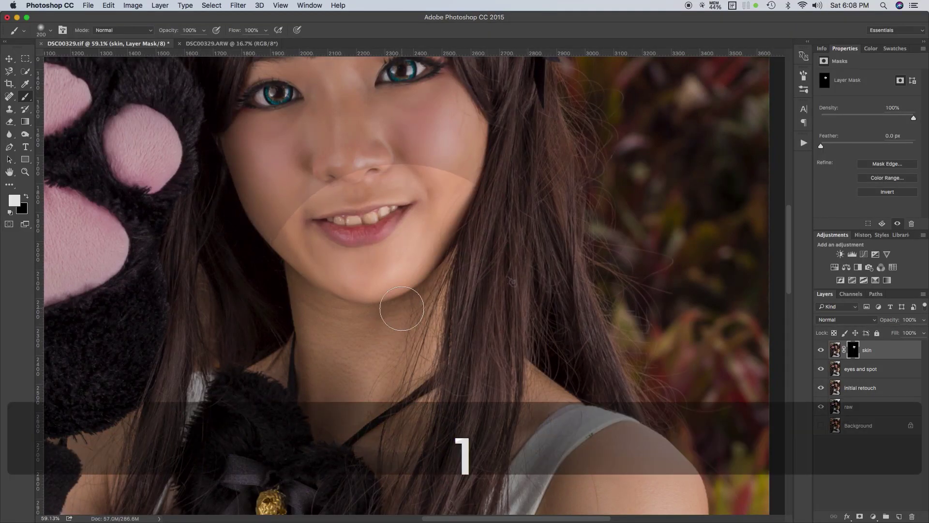
key("bracketleft")
mouse_move(386, 317)
left_mouse_down()
mouse_move(344, 322)
mouse_move(309, 305)
mouse_move(351, 323)
mouse_move(388, 317)
mouse_move(339, 410)
mouse_move(324, 327)
mouse_move(326, 379)
mouse_move(341, 413)
mouse_move(332, 388)
left_mouse_up()
Extend the white mask painting down the neck's left edge with a 125 px brush and around the neck strap at 175 px
key("bracketright")
key("bracketright")
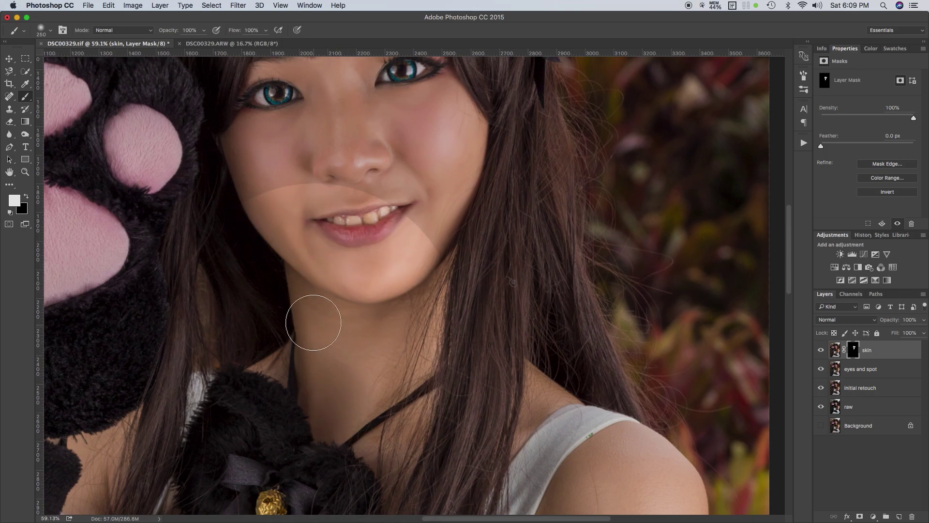
key("bracketleft")
key("bracketleft")
key("bracketleft")
key("bracketleft")
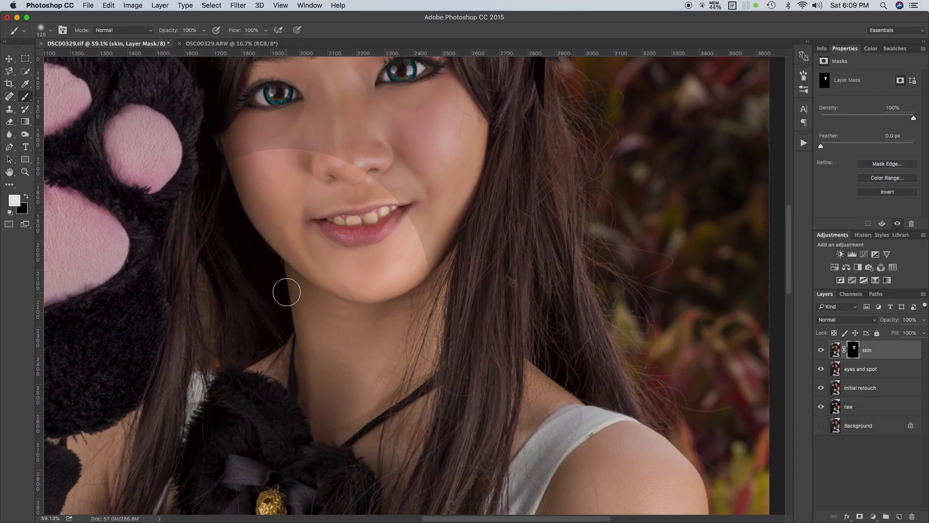
mouse_move(281, 290)
left_mouse_down()
mouse_move(295, 307)
mouse_move(315, 412)
left_mouse_up()
key("1")
key("bracketright")
key("bracketright")
mouse_move(371, 387)
left_mouse_down()
mouse_move(416, 311)
mouse_move(380, 385)
left_mouse_up()
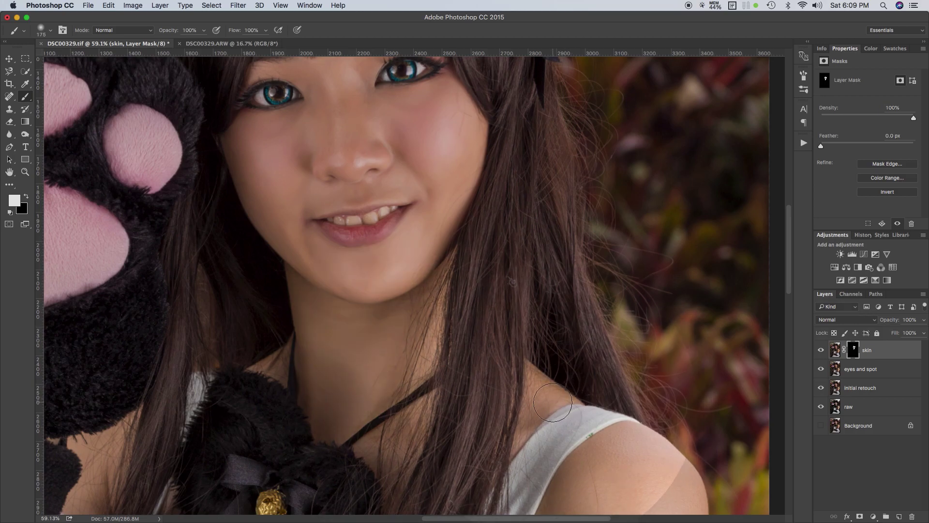
Reduce the brush to 125 px and reveal the smoothing on the bare shoulder skin between the hair and the dress strap
key("bracketleft")
key("bracketleft")
key("bracketleft")
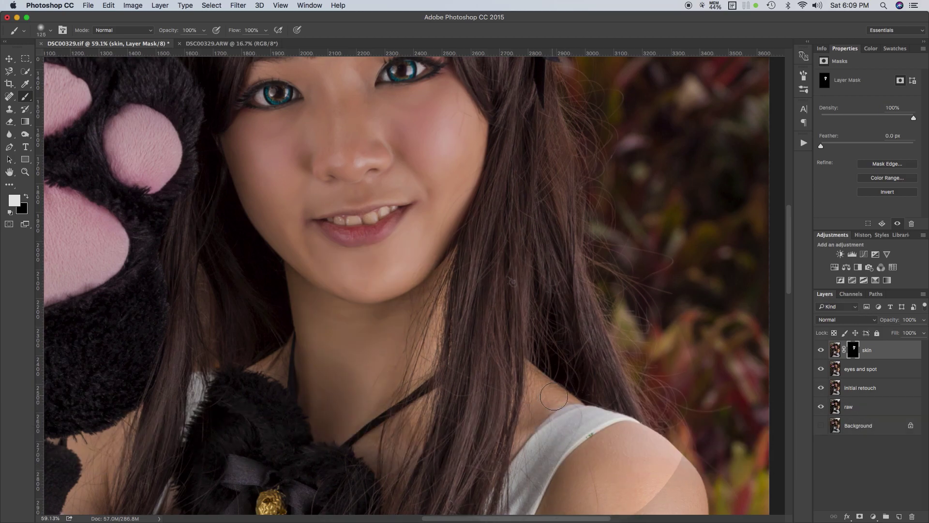
mouse_move(556, 397)
left_mouse_down()
mouse_move(533, 376)
mouse_move(549, 404)
mouse_move(523, 434)
mouse_move(526, 373)
left_mouse_up()
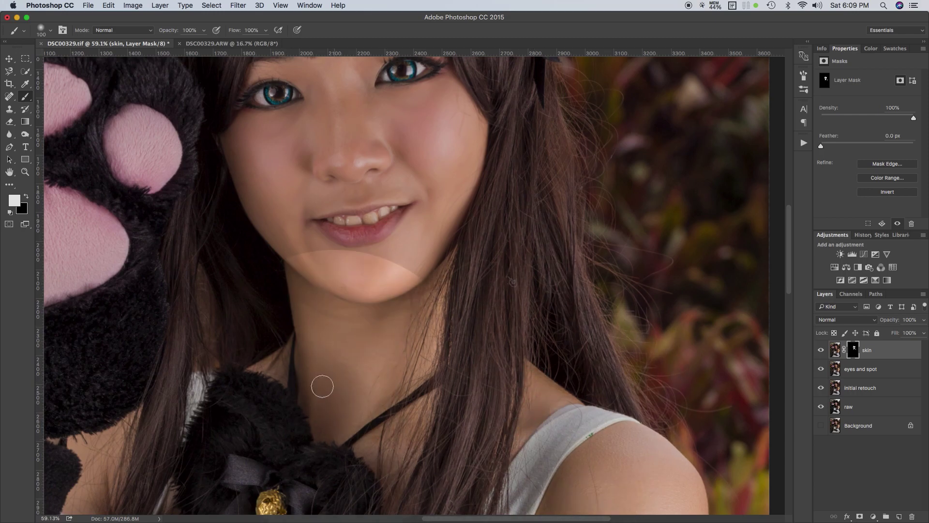
Enlarge the brush to 300 px and paint white on the mask over the bare shoulder and upper arm beside the dress strap
scroll(334, 271, "down", 5)
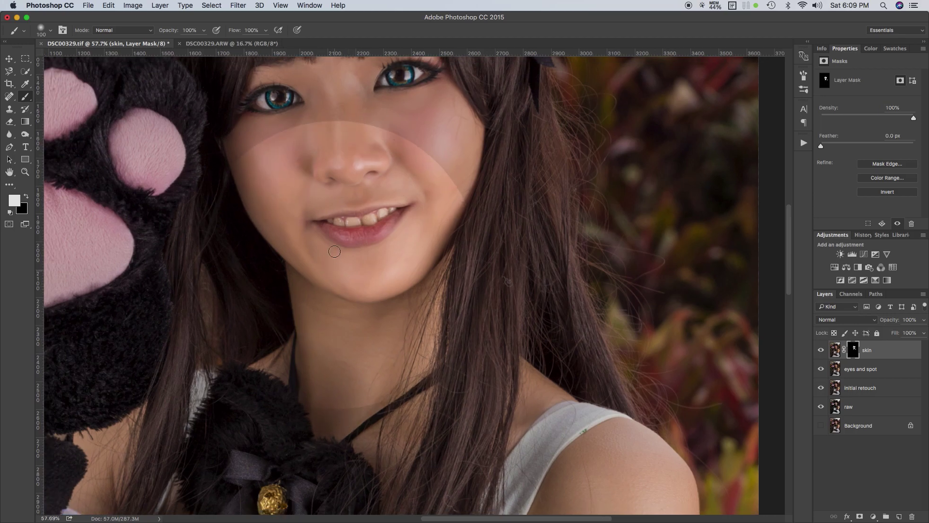
scroll(374, 294, "down", 2)
scroll(374, 294, "down", 2)
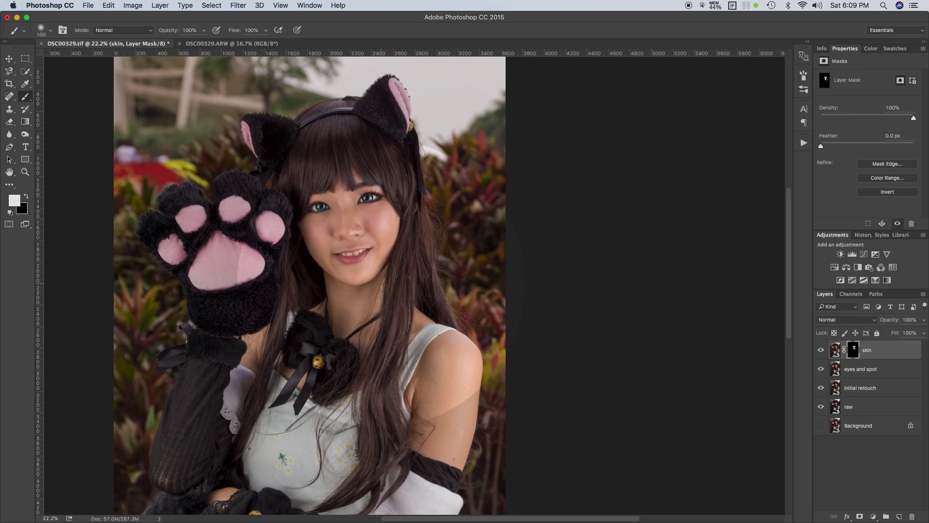
scroll(439, 431, "up", 5)
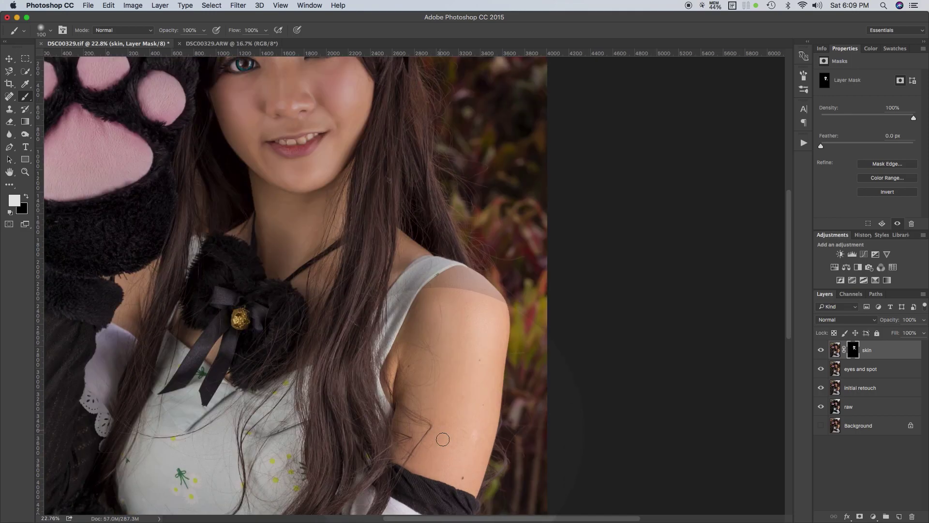
scroll(470, 485, "up", 2)
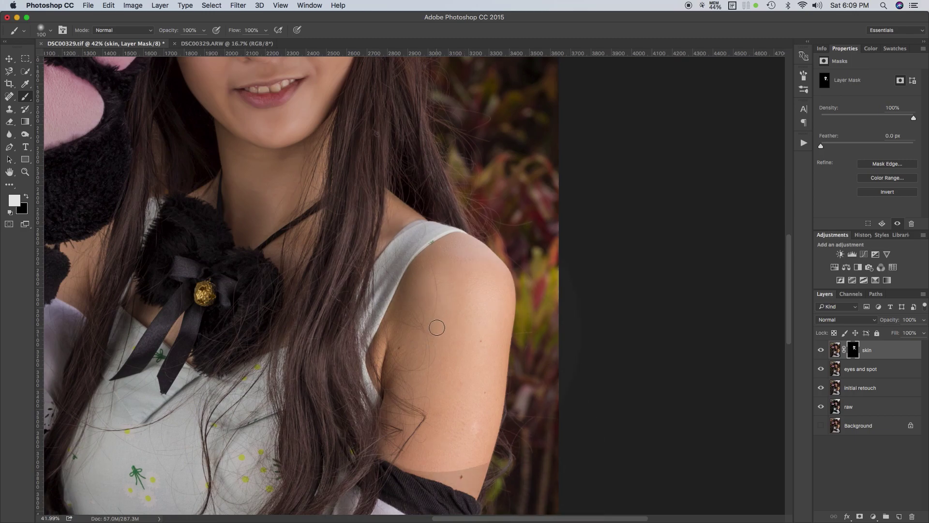
key("bracketright")
key("bracketright")
key("bracketright")
key("bracketright")
key("bracketright")
key("bracketright")
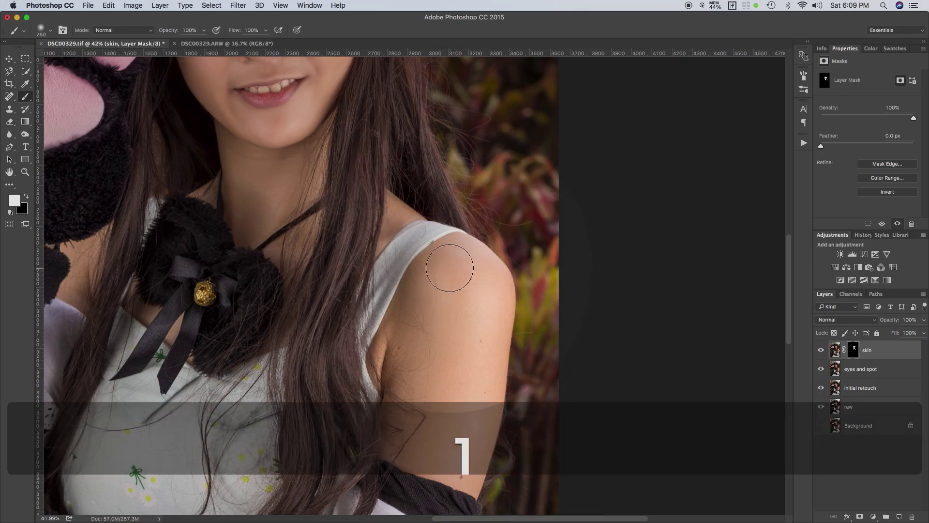
mouse_move(459, 259)
left_mouse_down()
mouse_move(396, 364)
mouse_move(441, 274)
mouse_move(470, 271)
mouse_move(488, 288)
mouse_move(483, 378)
mouse_move(458, 465)
mouse_move(426, 451)
mouse_move(453, 433)
mouse_move(467, 389)
mouse_move(477, 314)
mouse_move(459, 262)
left_mouse_up()
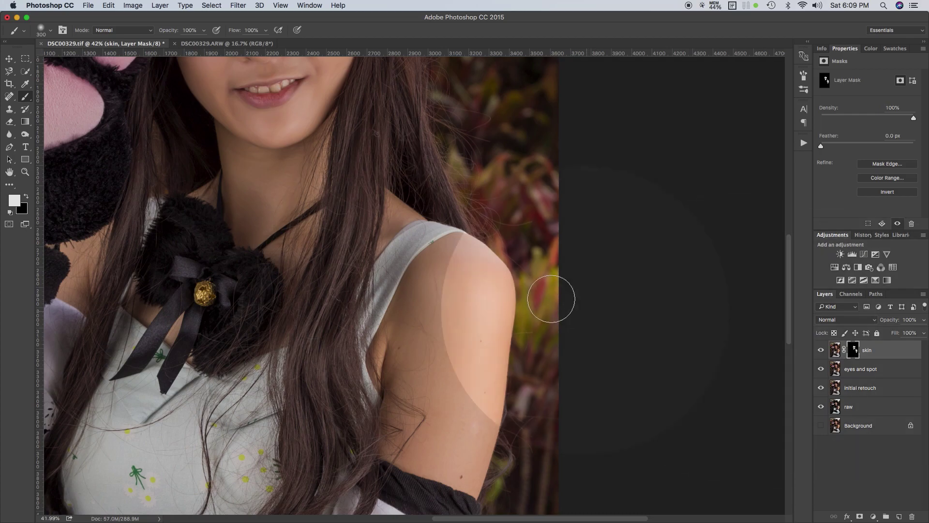
mouse_move(446, 272)
left_mouse_down()
mouse_move(413, 349)
mouse_move(437, 415)
mouse_move(425, 442)
mouse_move(460, 469)
mouse_move(489, 317)
mouse_move(475, 273)
mouse_move(457, 264)
mouse_move(411, 321)
mouse_move(399, 361)
mouse_move(397, 351)
mouse_move(436, 396)
mouse_move(448, 427)
mouse_move(439, 448)
mouse_move(456, 369)
left_mouse_up()
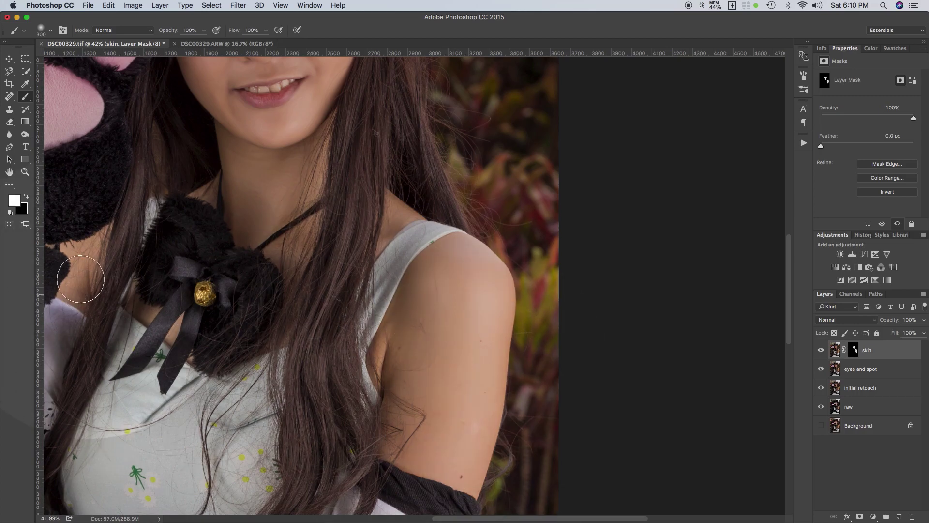
Reduce the brush to 175 px and paint the mask over the skin of the gloved arm and the chest beside the bow, finishing at 80 px
key("bracketleft")
key("bracketleft")
key("bracketleft")
key("bracketleft")
key("bracketleft")
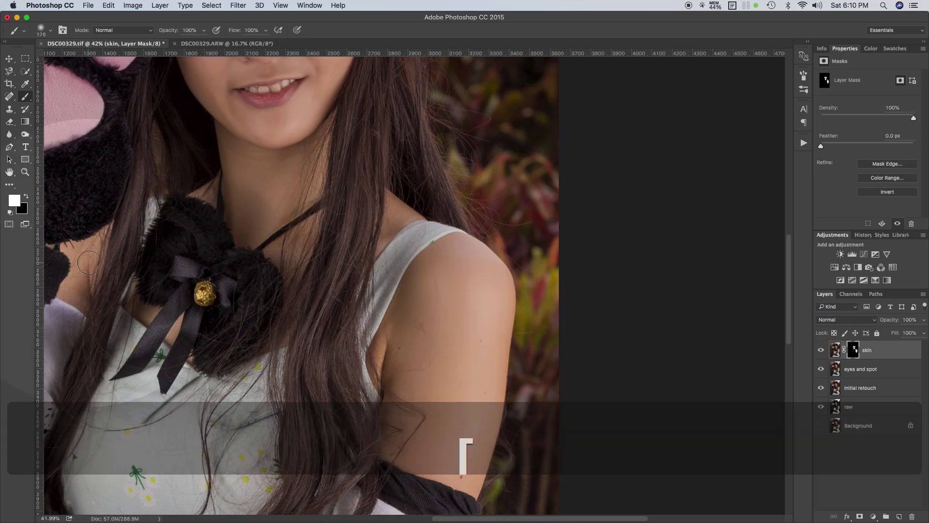
mouse_move(88, 275)
left_mouse_down()
mouse_move(74, 302)
mouse_move(93, 257)
mouse_move(77, 270)
mouse_move(78, 285)
mouse_move(78, 270)
mouse_move(81, 278)
left_mouse_up()
mouse_move(147, 314)
left_mouse_down()
mouse_move(178, 323)
mouse_move(168, 344)
mouse_move(183, 317)
left_mouse_up()
key("bracketleft")
key("bracketleft")
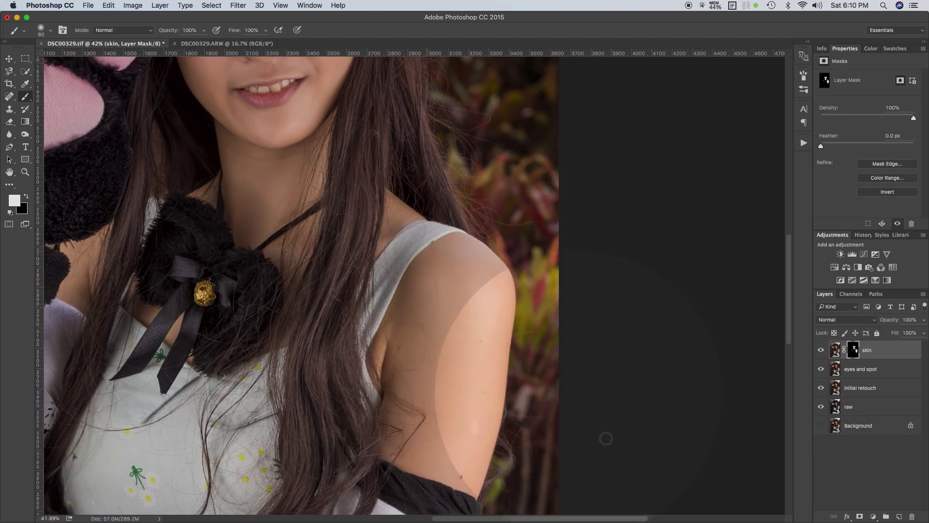
Fit the whole portrait in view and toggle the "skin" layer's visibility off and on to compare the smoothing
key("super+0")
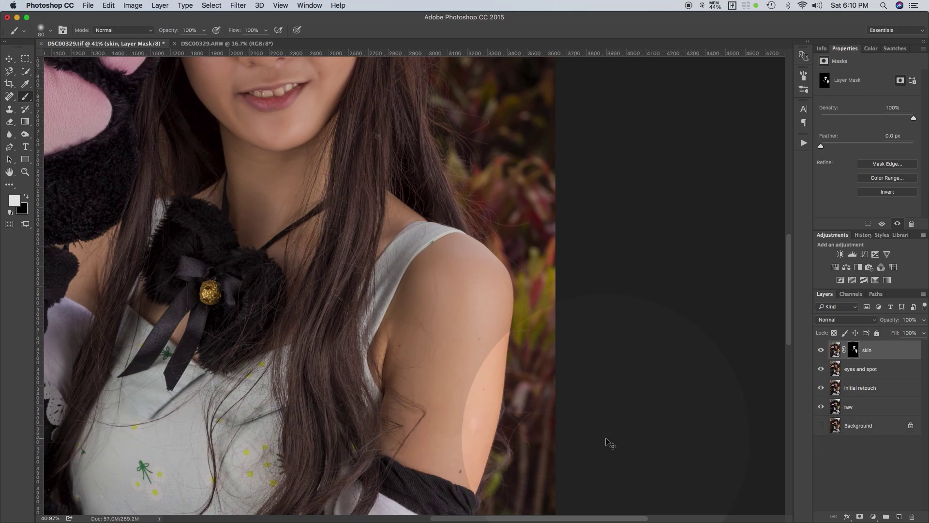
scroll(607, 441, "down", 2)
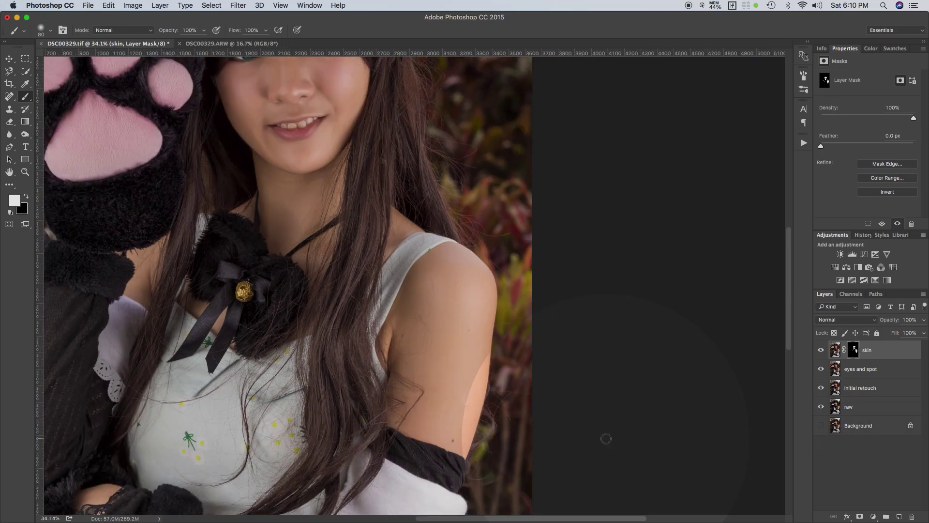
scroll(605, 439, "up", 4)
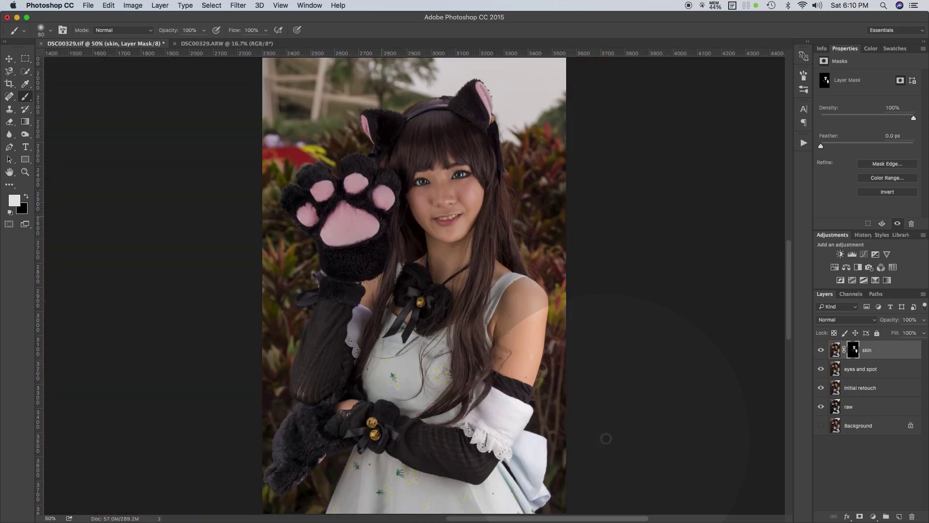
scroll(606, 439, "down", 5)
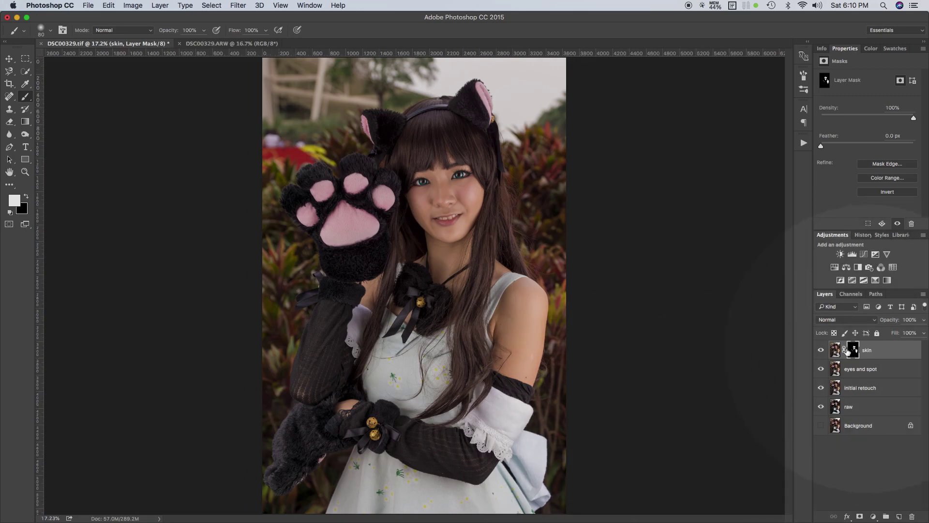
left_click(821, 350)
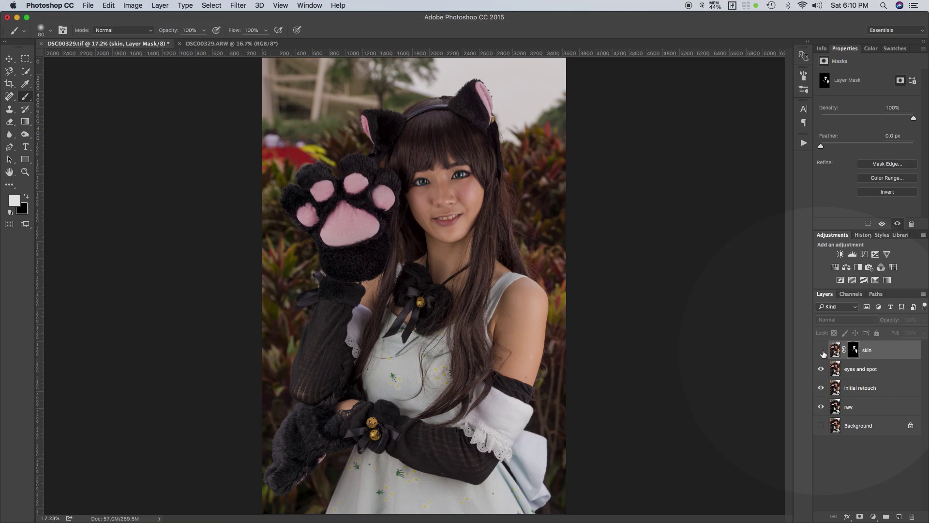
left_click(821, 351)
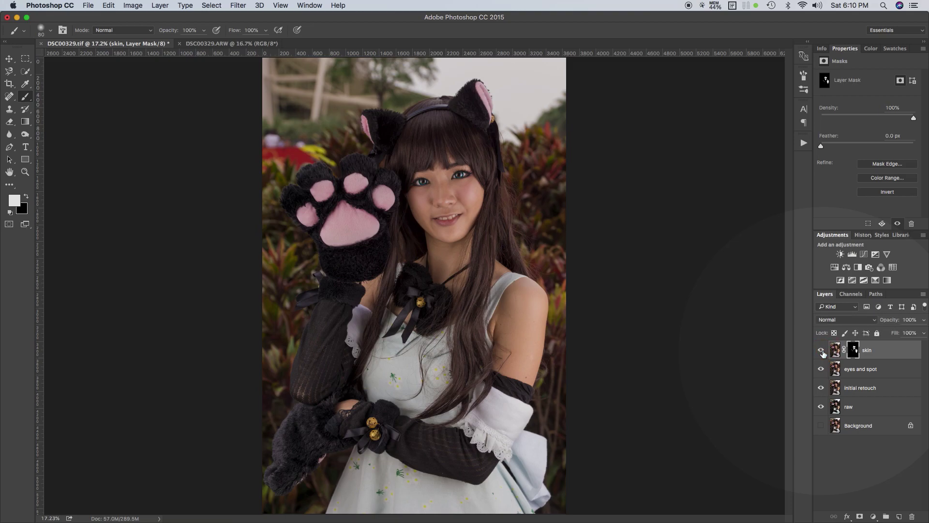